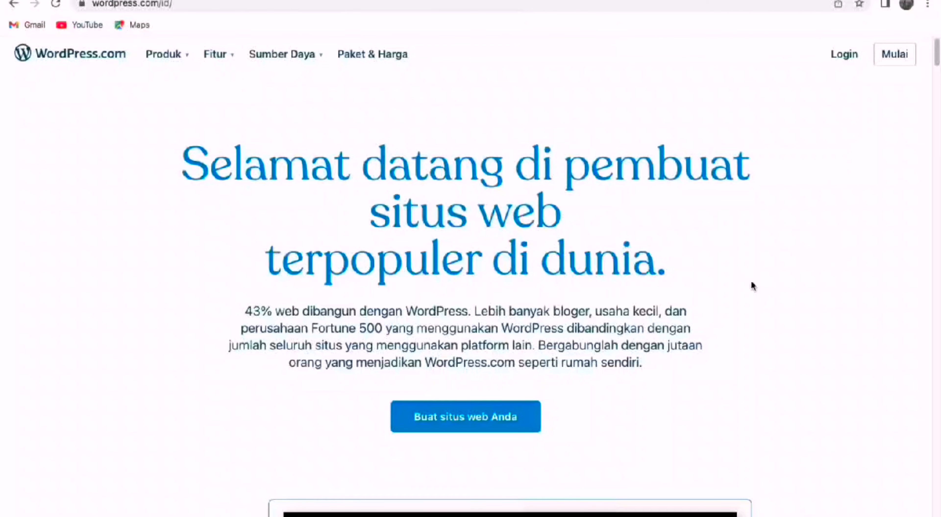
- Start building a new WordPress.com website and sign up by continuing with the second listed Google account
left_click(508, 425)
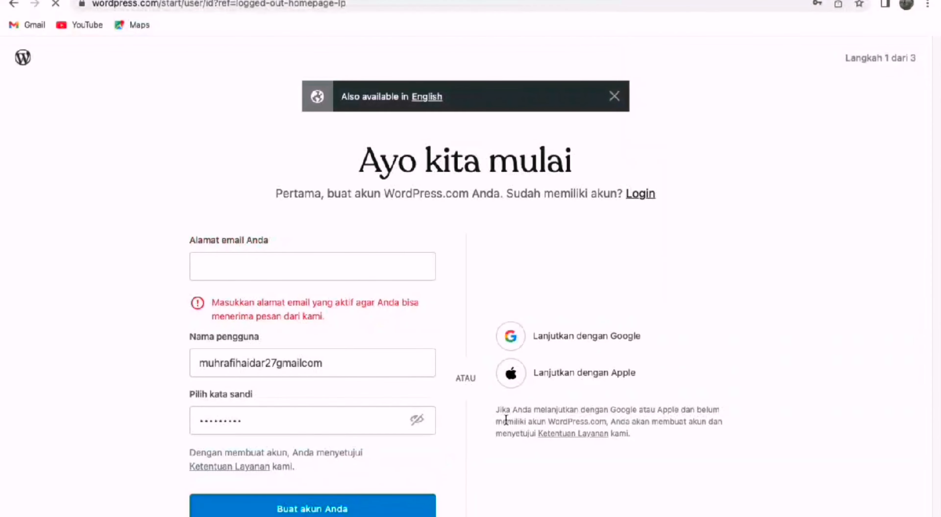
left_click(613, 95)
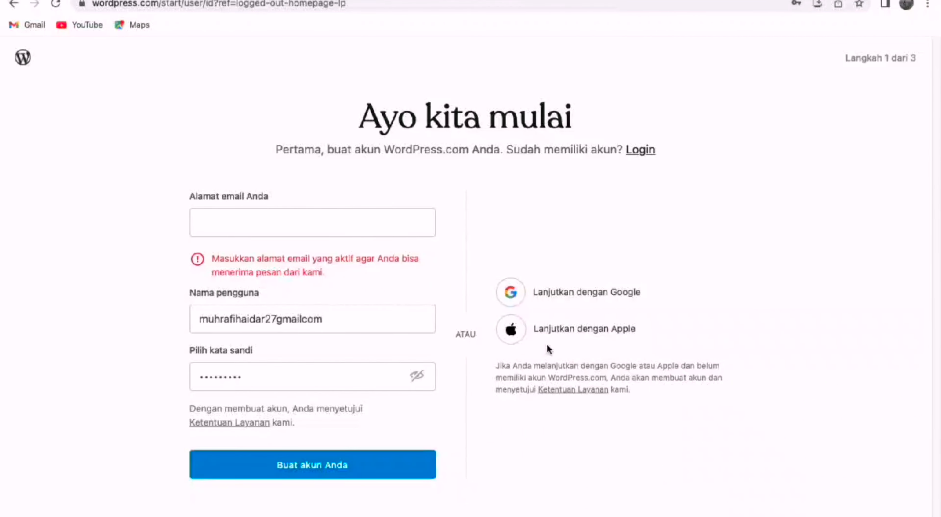
left_click(511, 293)
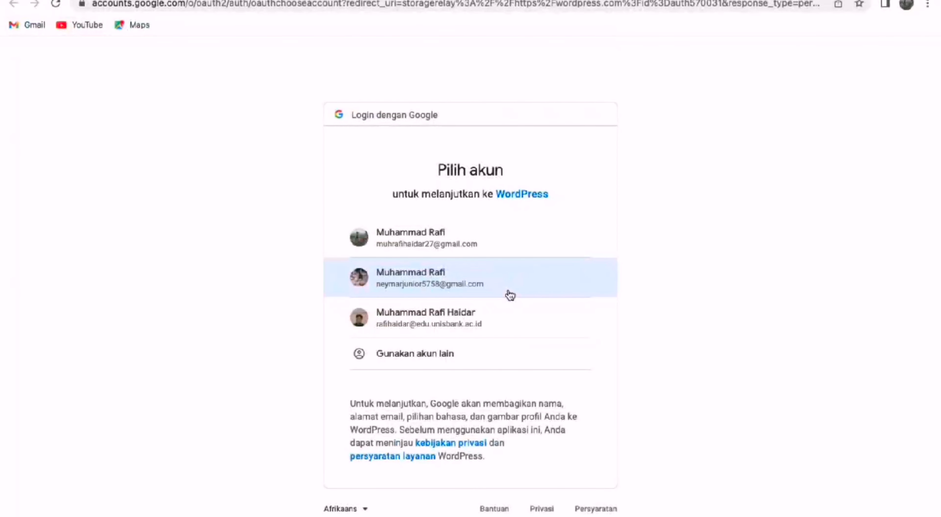
left_click(510, 295)
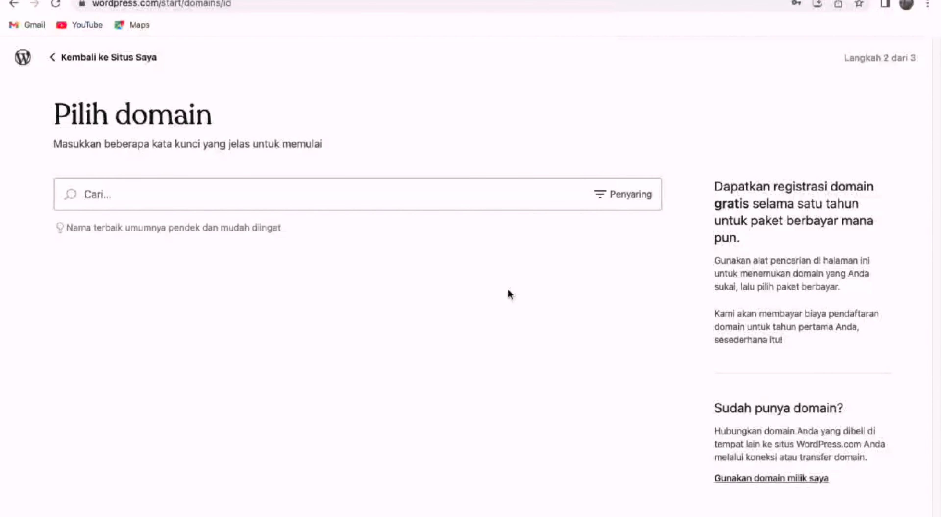
- Search for the domain "tutorialwebsite" and choose the free tutorialwebsite567698451.wordpress.com address
type("tur")
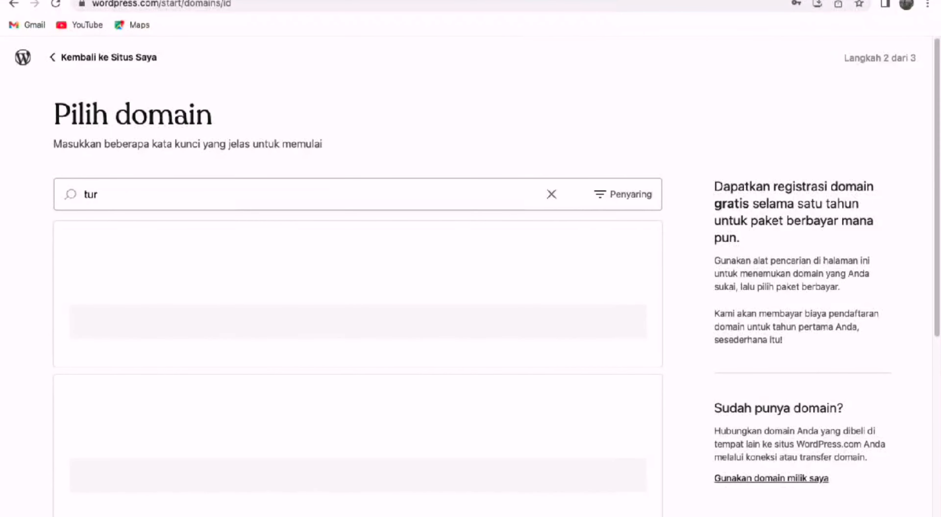
key("BackSpace")
type("torialwebs")
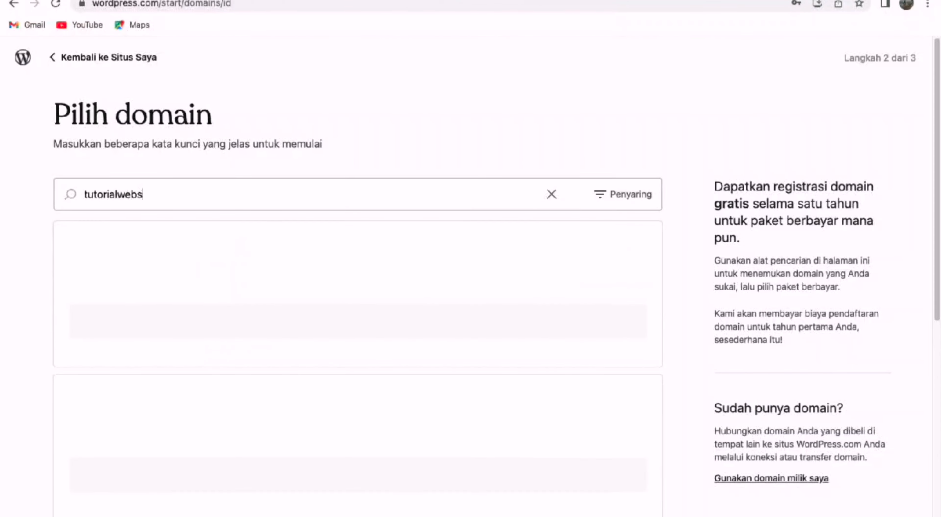
type("ite")
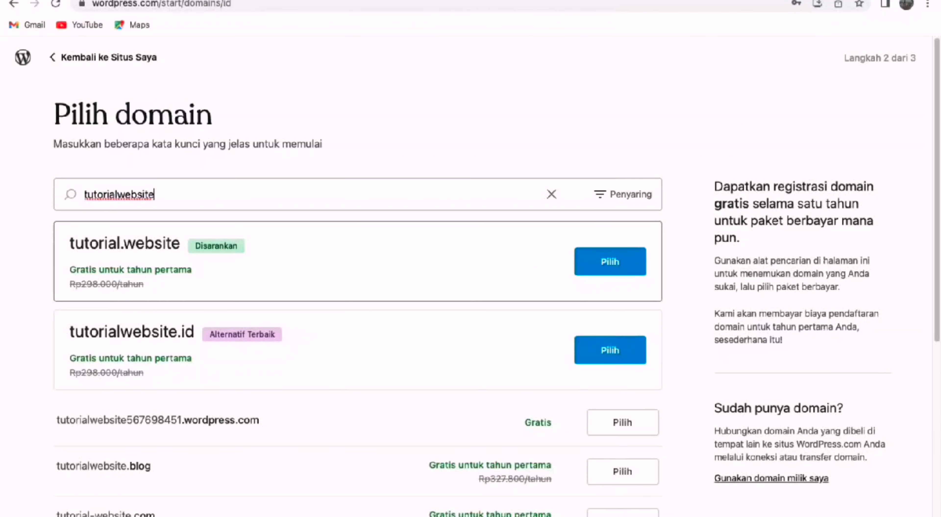
scroll(440, 512, "down", 2)
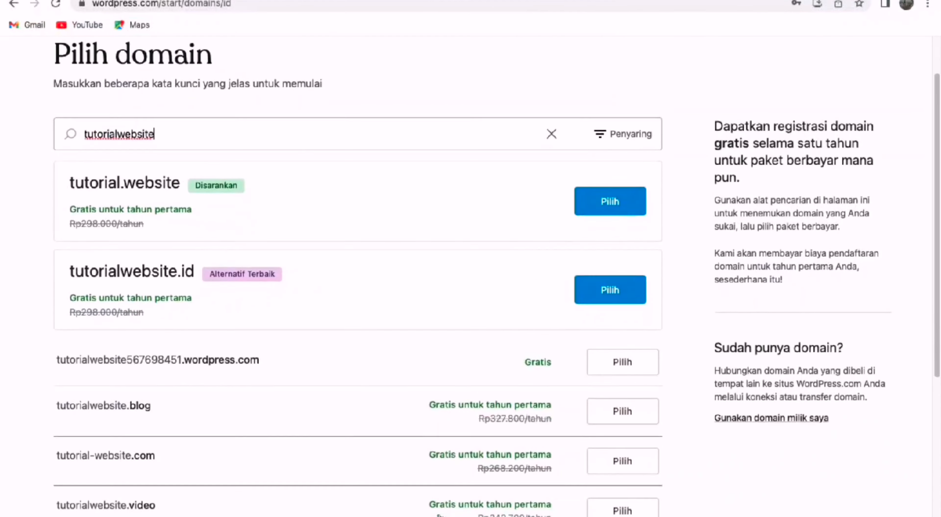
scroll(440, 511, "down", 10)
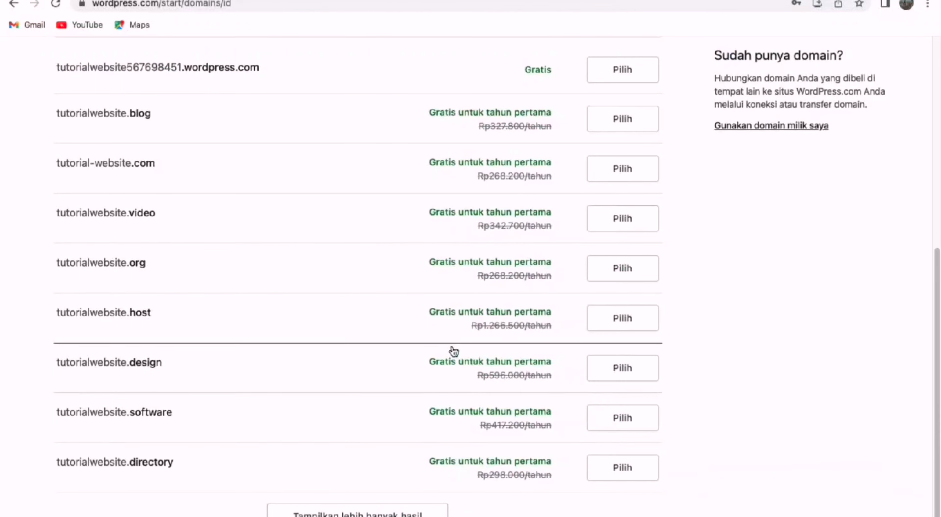
scroll(454, 351, "up", 5)
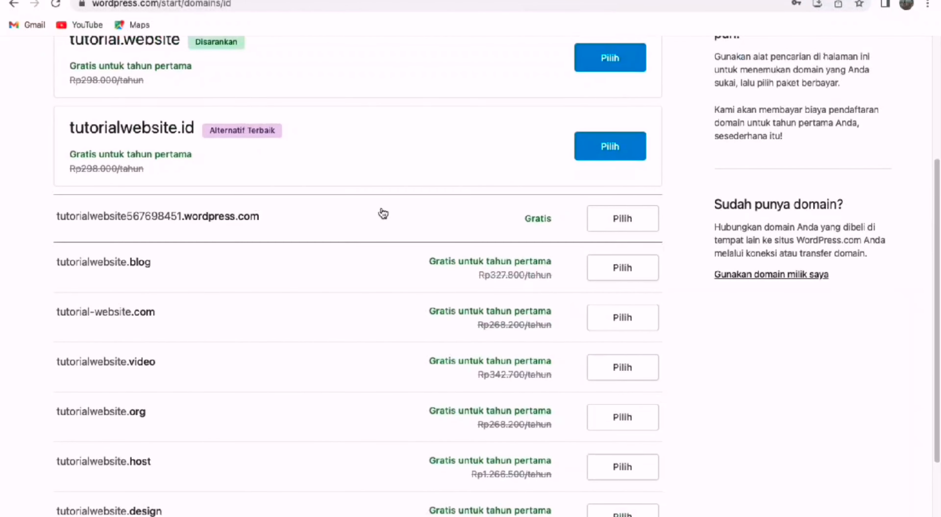
left_click(609, 223)
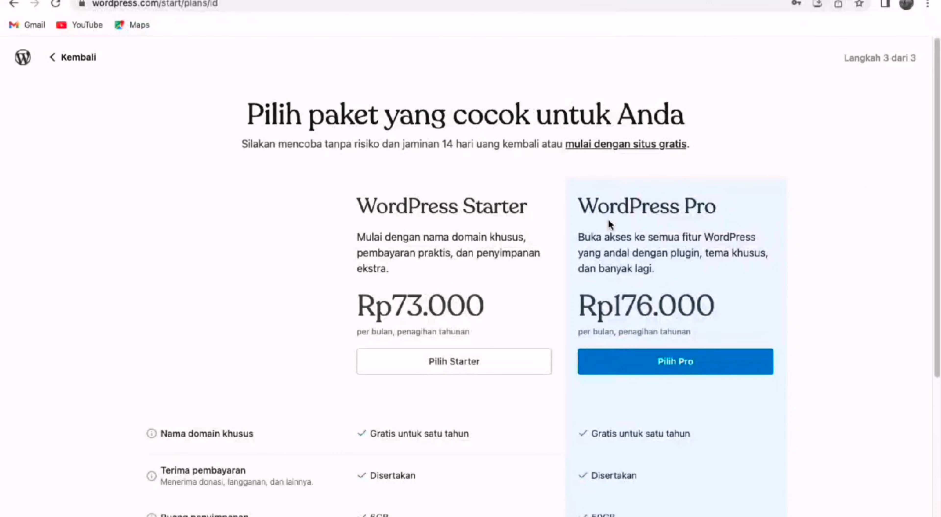
- Review the paid plans, start with the free site instead, and skip the setup questions to reach the dashboard
scroll(607, 219, "down", 4)
scroll(609, 221, "up", 2)
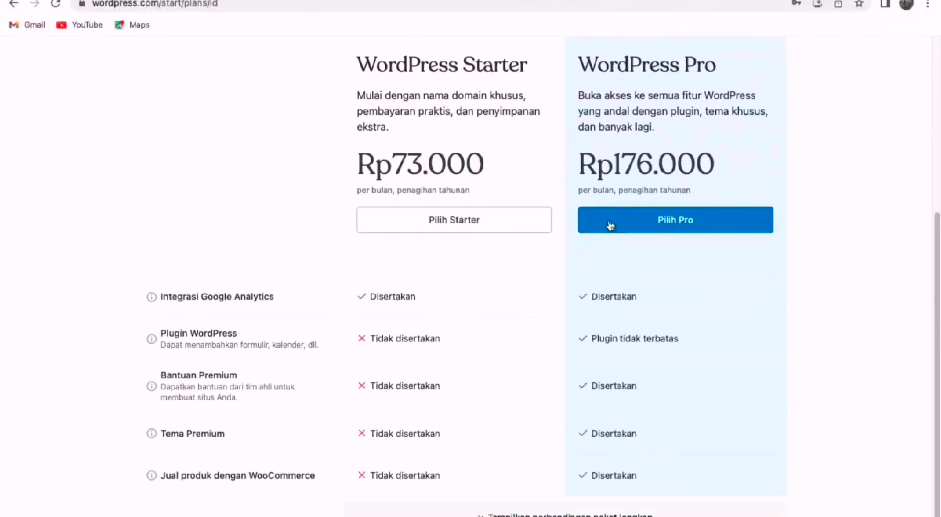
scroll(609, 225, "up", 3)
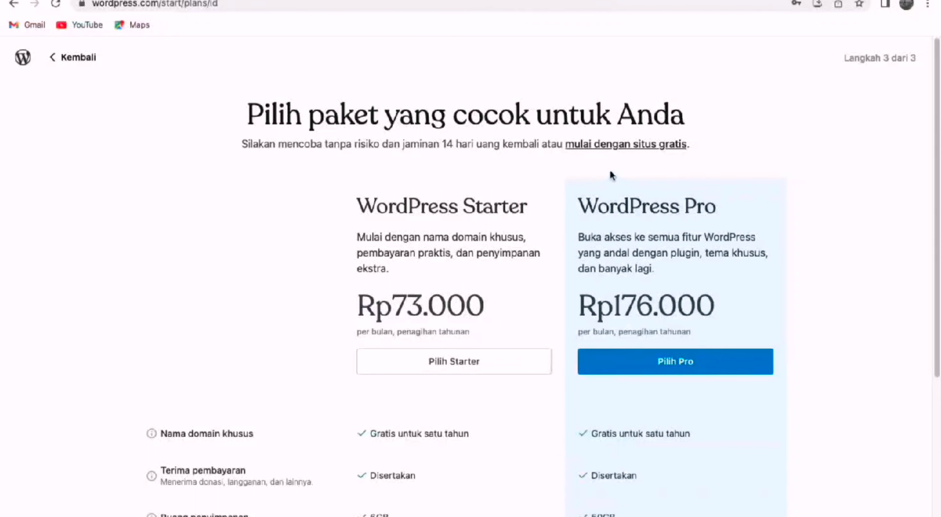
left_click(637, 150)
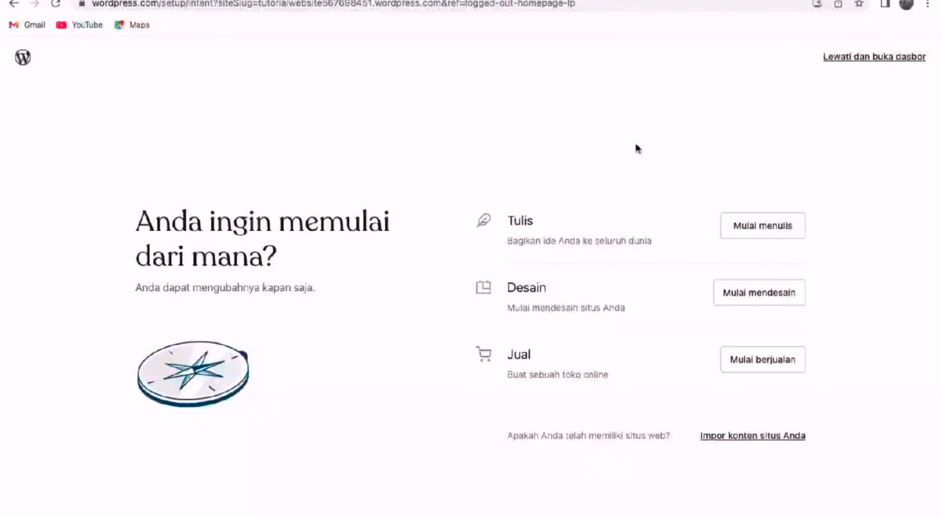
left_click(880, 58)
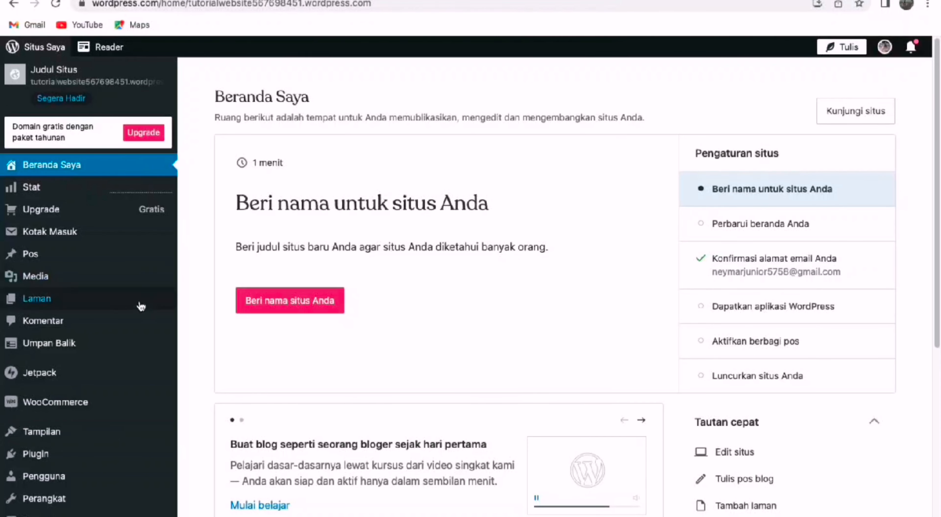
- Browse the site's theme gallery and open the details of the Marl theme
scroll(121, 348, "down", 1)
mouse_move(71, 402)
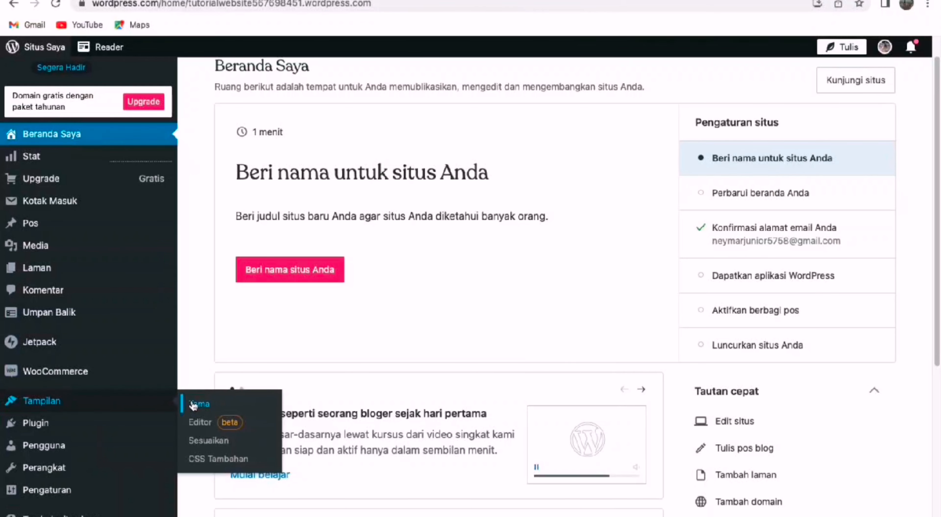
left_click(193, 404)
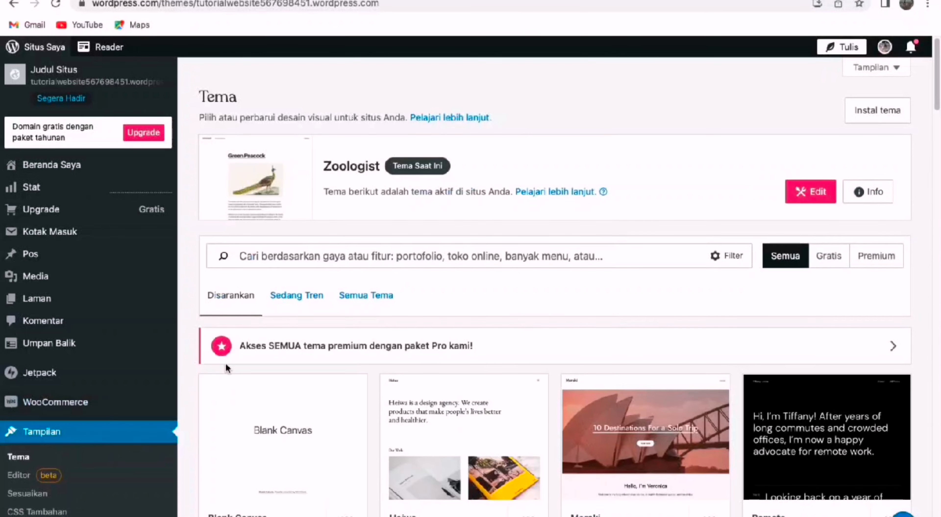
scroll(276, 362, "down", 3)
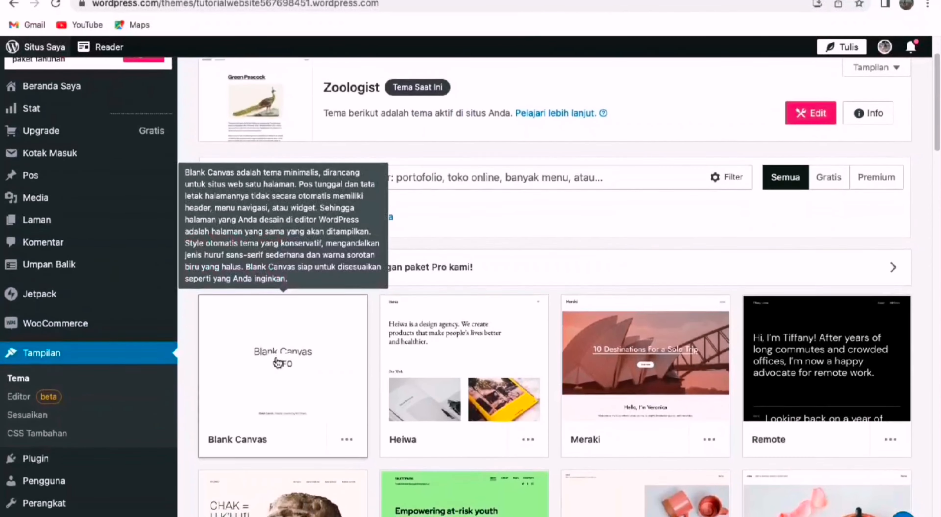
scroll(277, 363, "up", 2)
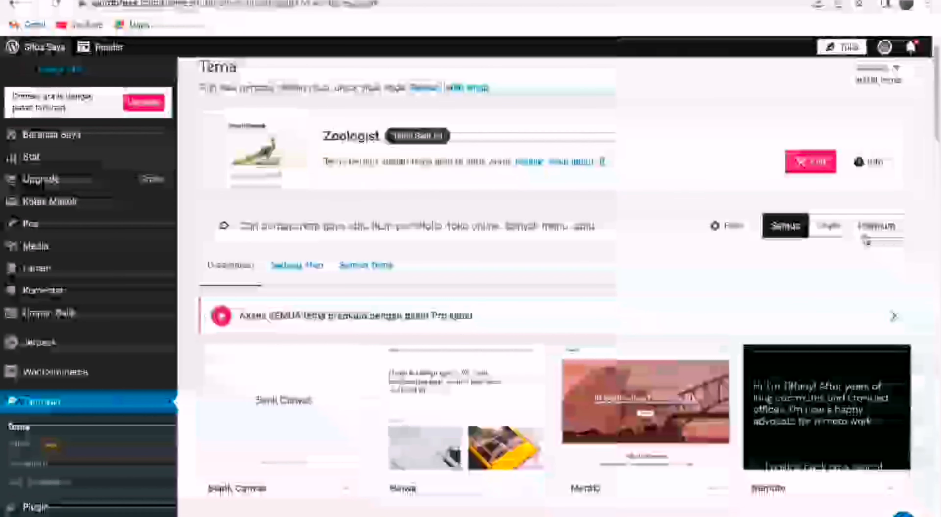
scroll(761, 340, "down", 8)
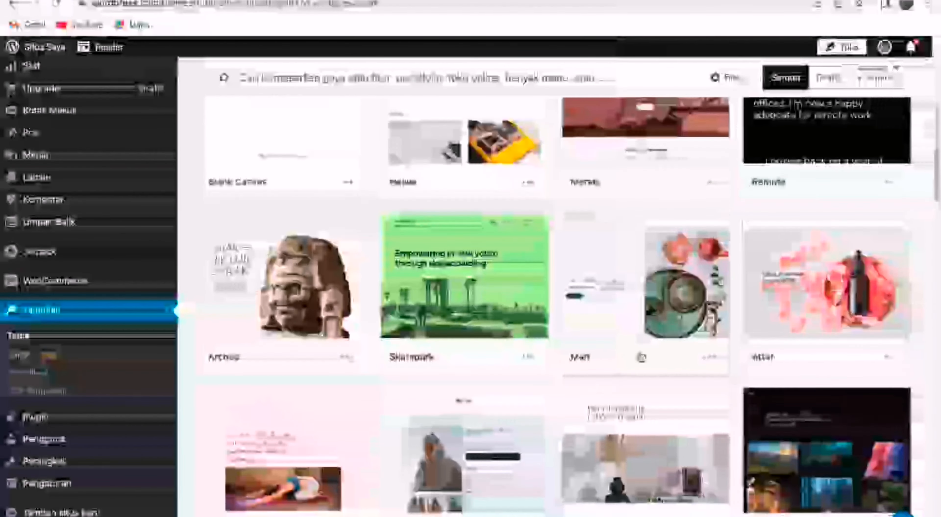
scroll(641, 357, "up", 1)
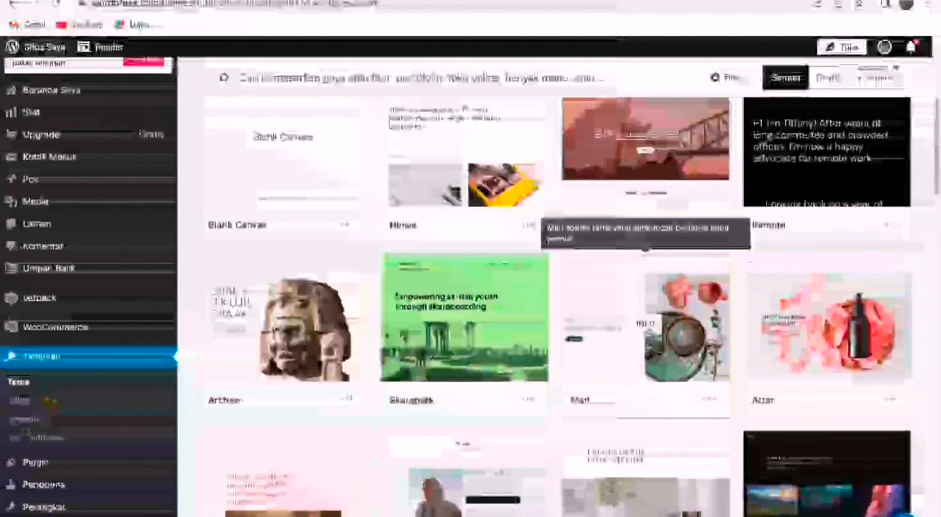
left_click(649, 333)
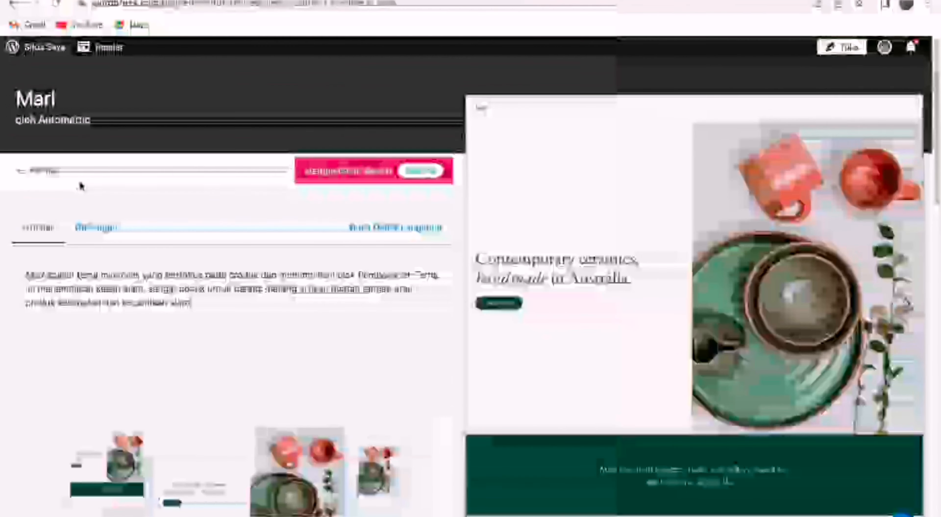
- Activate the Marl theme with the option to replace the homepage content with Marl's homepage
left_click(37, 175)
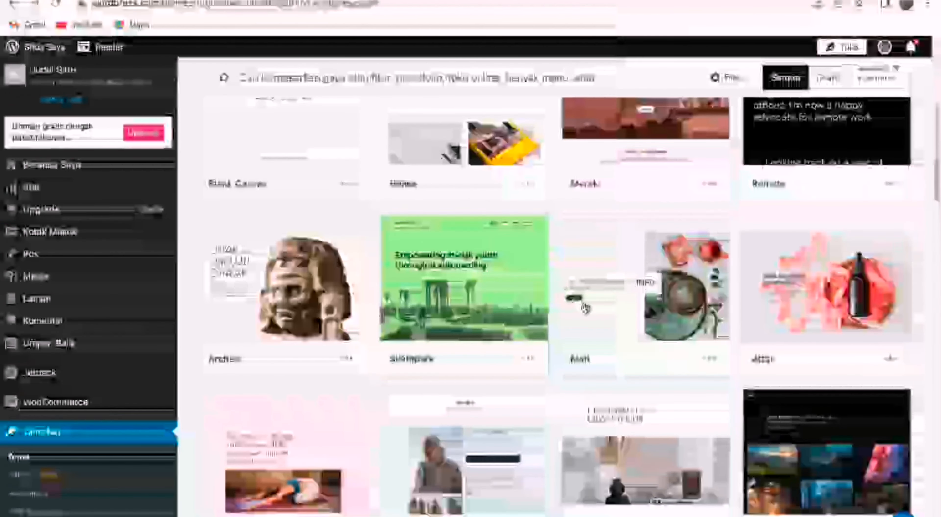
left_click(641, 292)
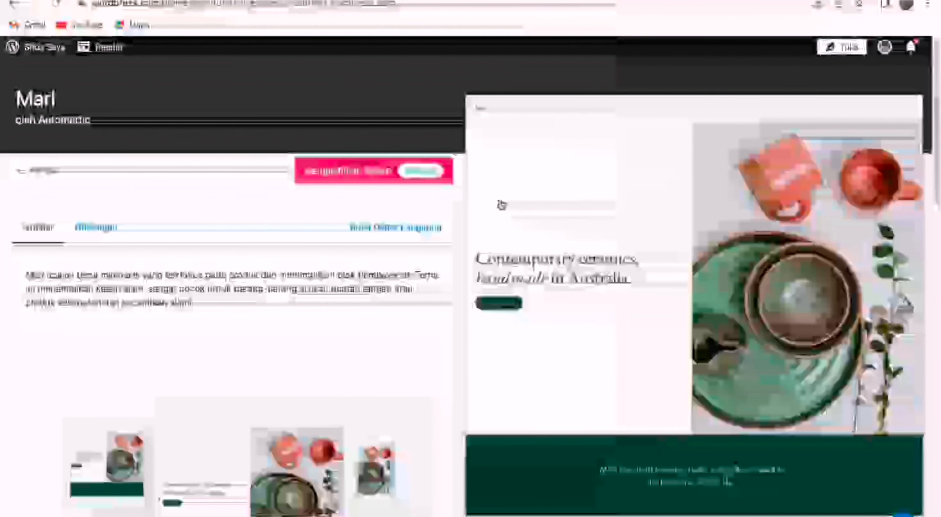
left_click(416, 171)
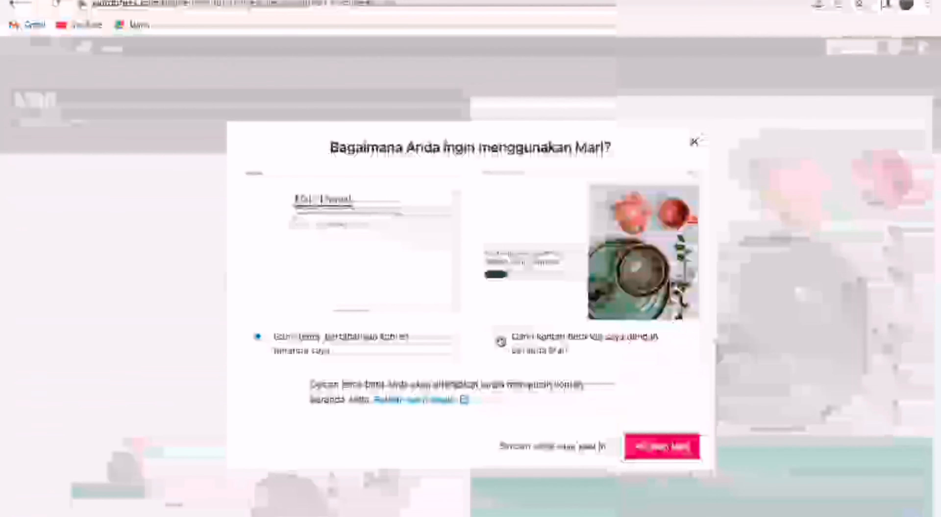
left_click(499, 340)
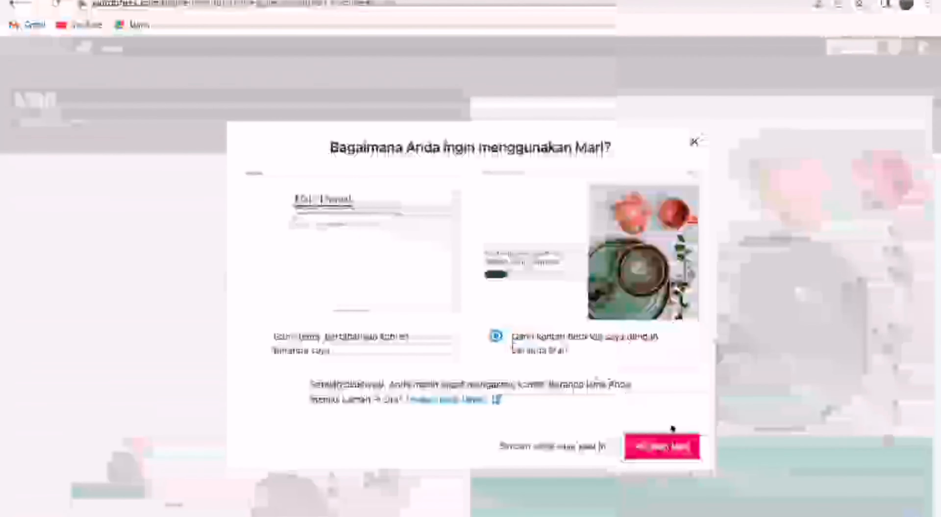
left_click(683, 452)
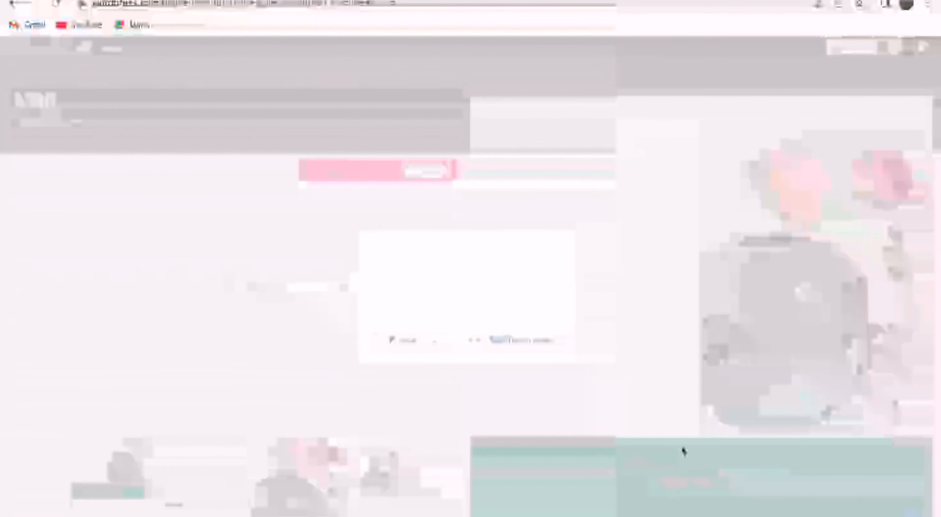
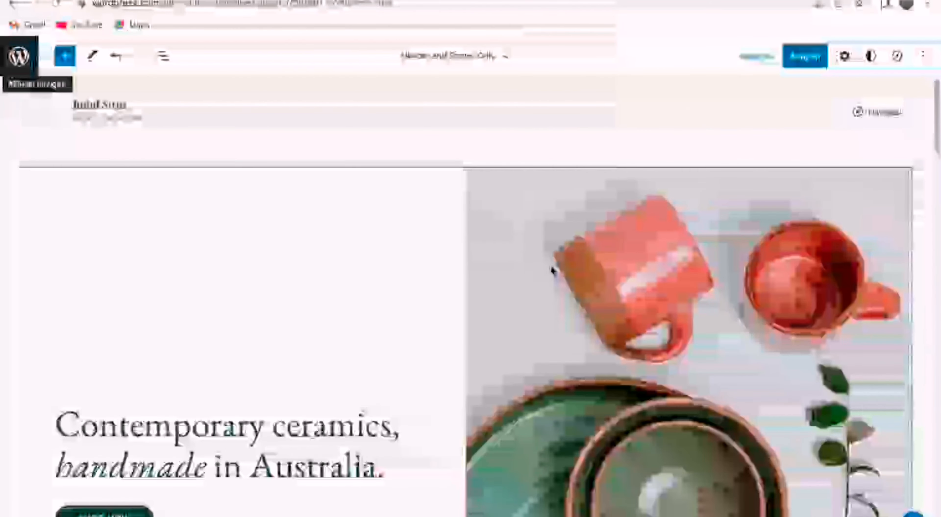
- Delete the site title block from the header of the homepage template
scroll(552, 269, "down", 3)
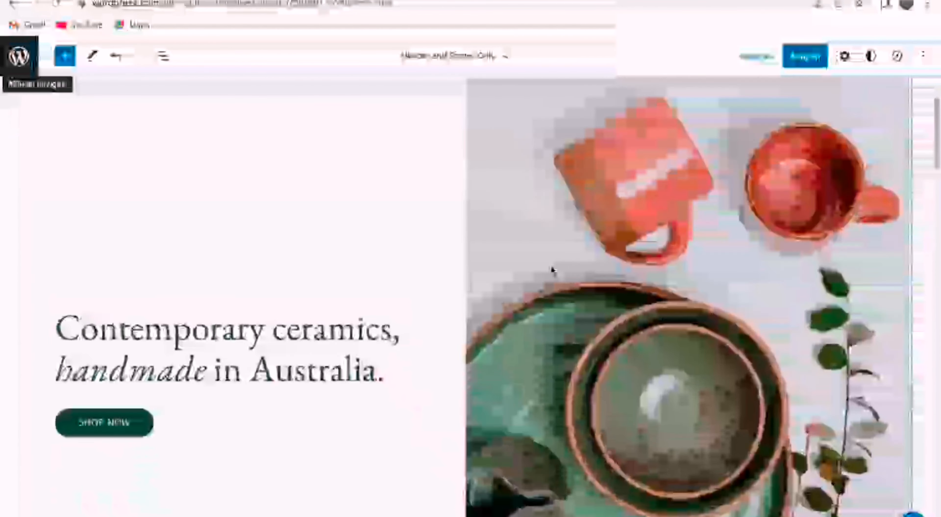
scroll(551, 269, "up", 3)
left_click(116, 107)
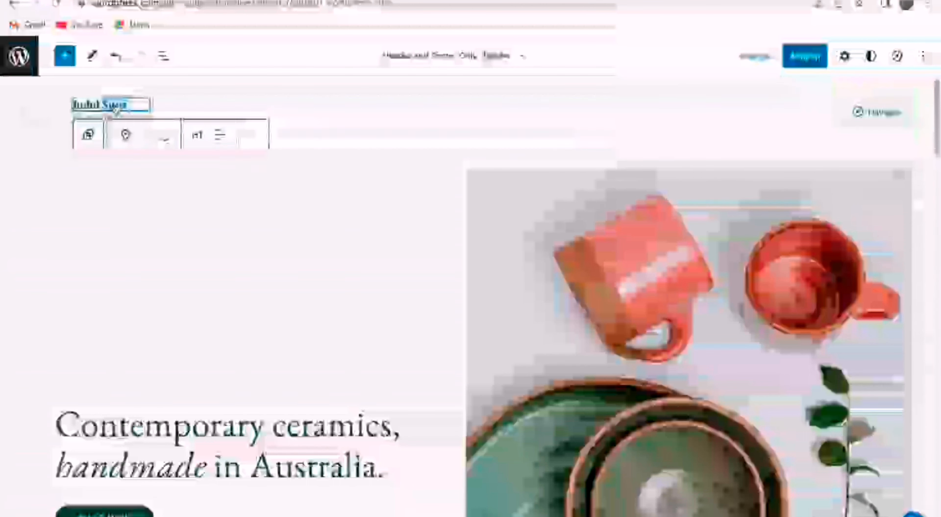
triple_click(139, 105)
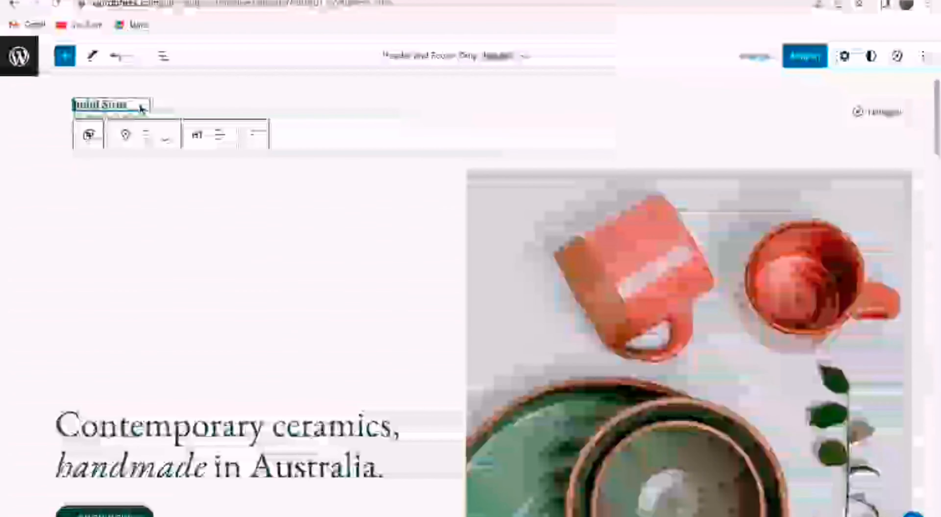
key("BackSpace")
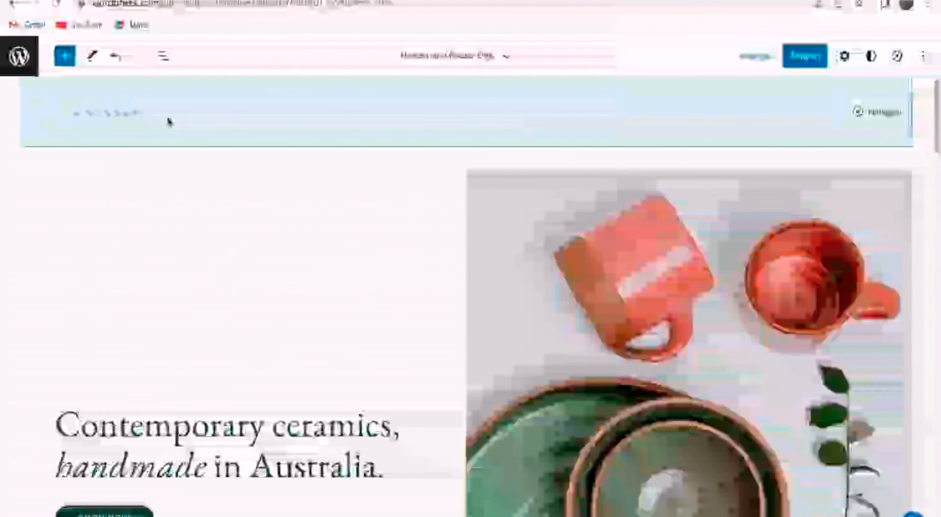
- Enter "tutorial" as the site tagline in the header
left_click(118, 110)
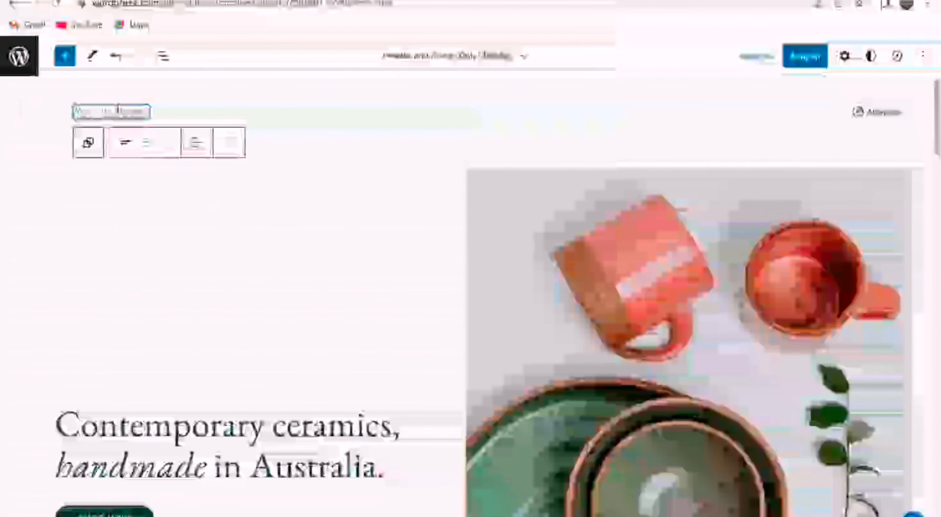
type("Itild")
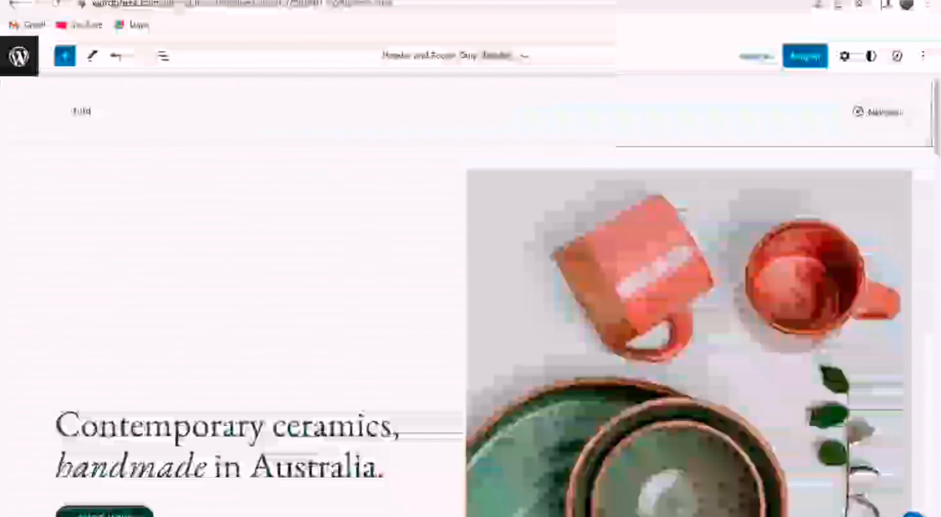
type("utorial")
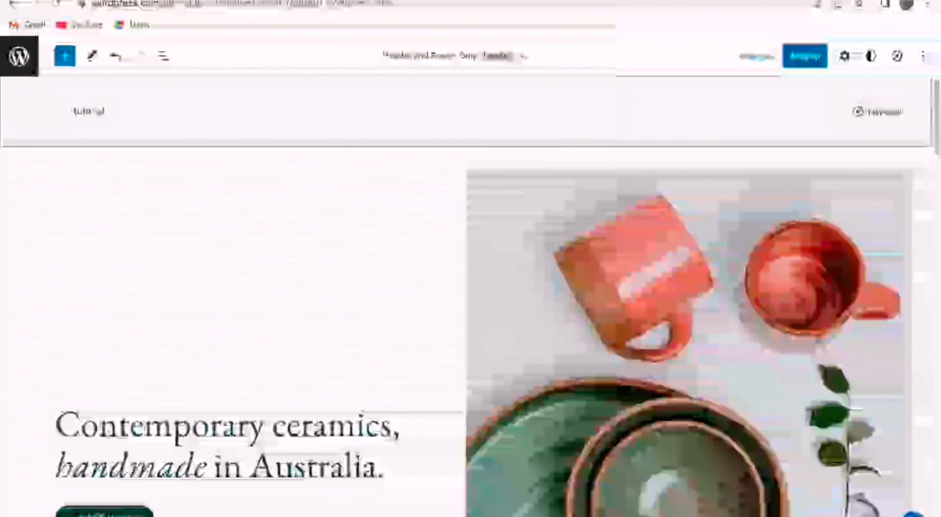
- Complete the site tagline in the header so it reads "Tutorial Website"
type(" Wajih")
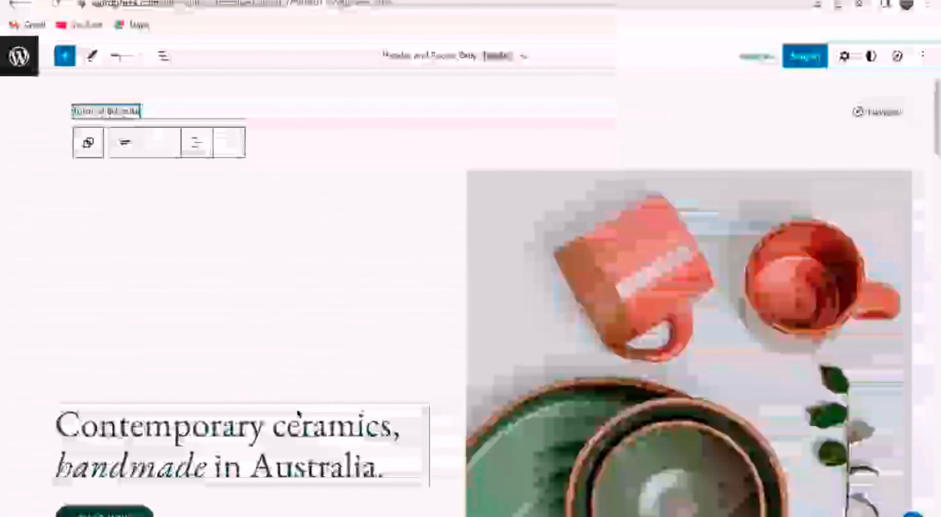
- Replace the hero heading about contemporary ceramics with "Penjelasan Tentang Website , Jelas dan Mudah Dipahami."
left_click(300, 426)
scroll(378, 330, "down", 3)
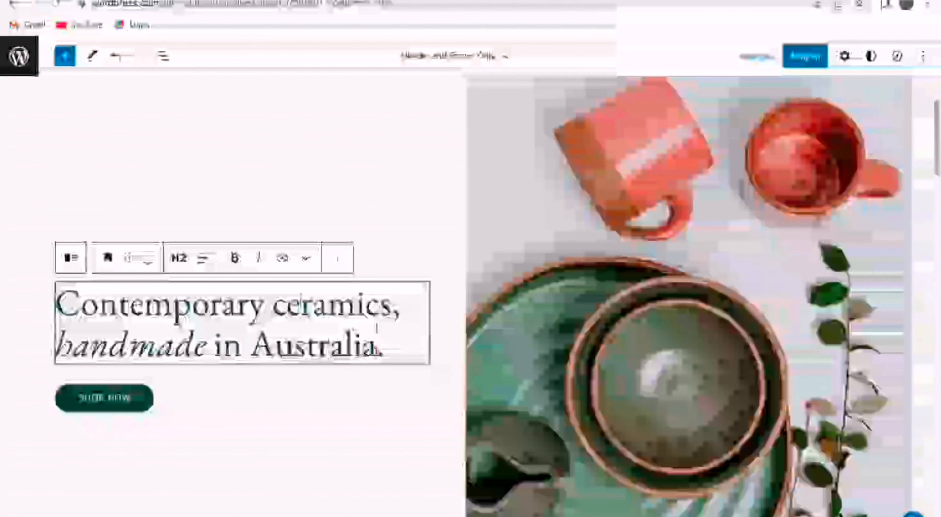
key("BackSpace")
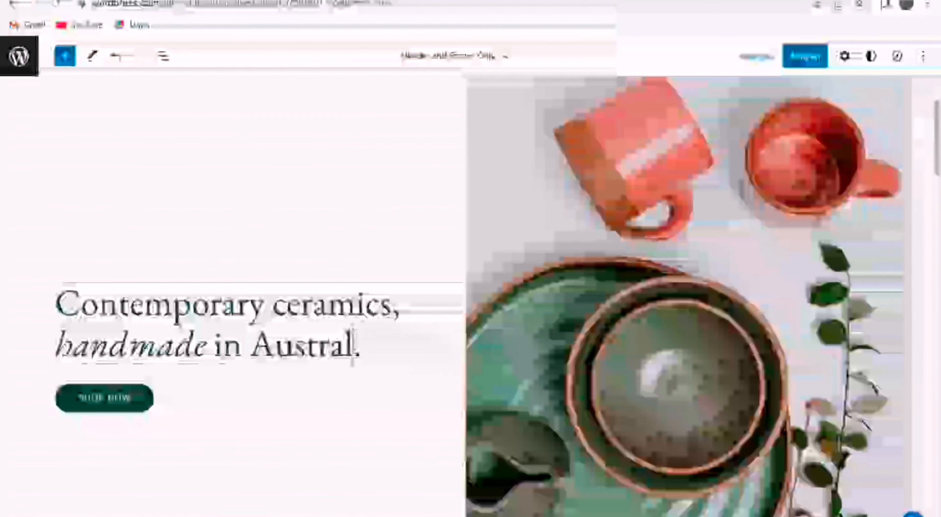
key("BackSpace")
key("BackSpace")
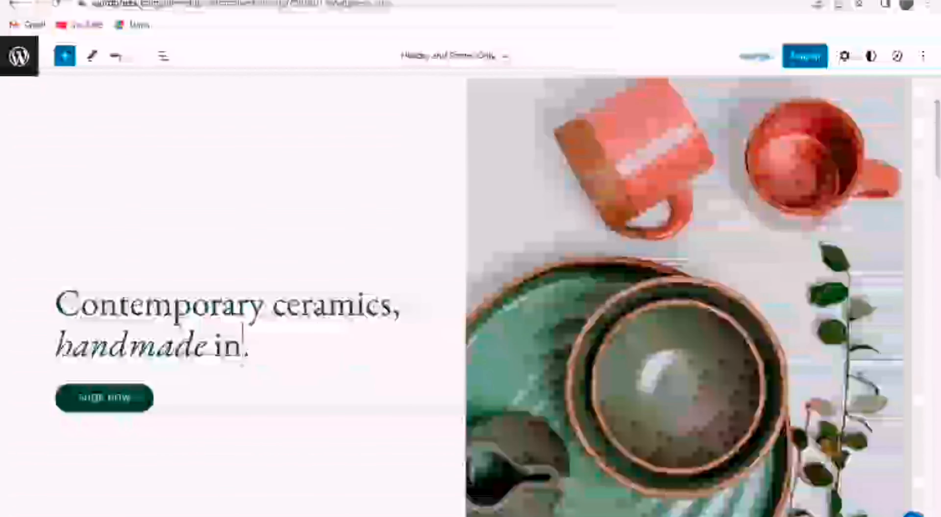
key("BackSpace")
key("BackSpace")
key("BackSpace")
key("BackSpace")
key("BackSpace")
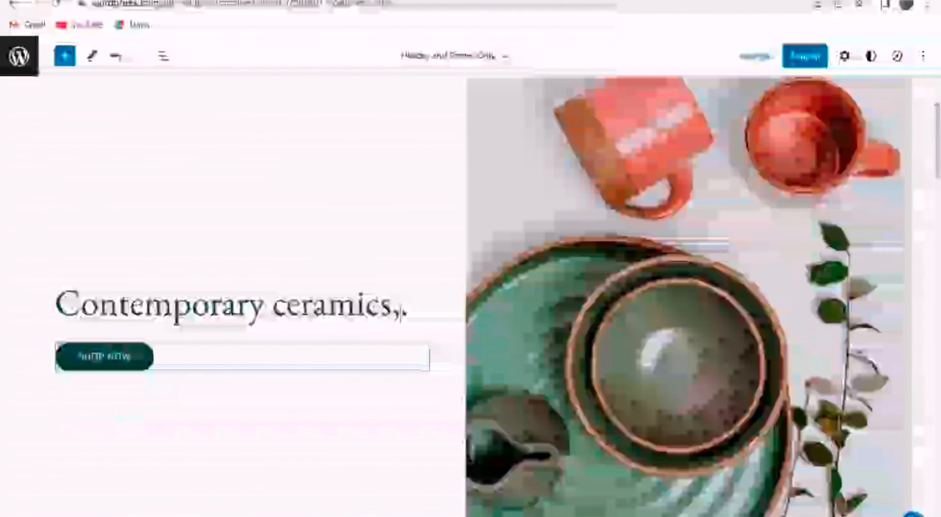
key("BackSpace")
key("BackSpace")
key("BackSpace")
key("BackSpace")
key("BackSpace")
key("BackSpace")
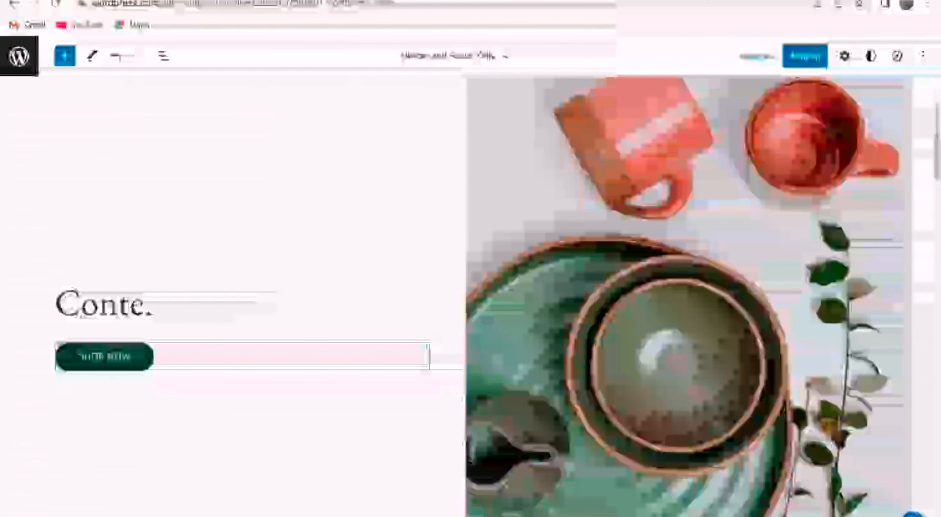
key("BackSpace")
key("BackSpace")
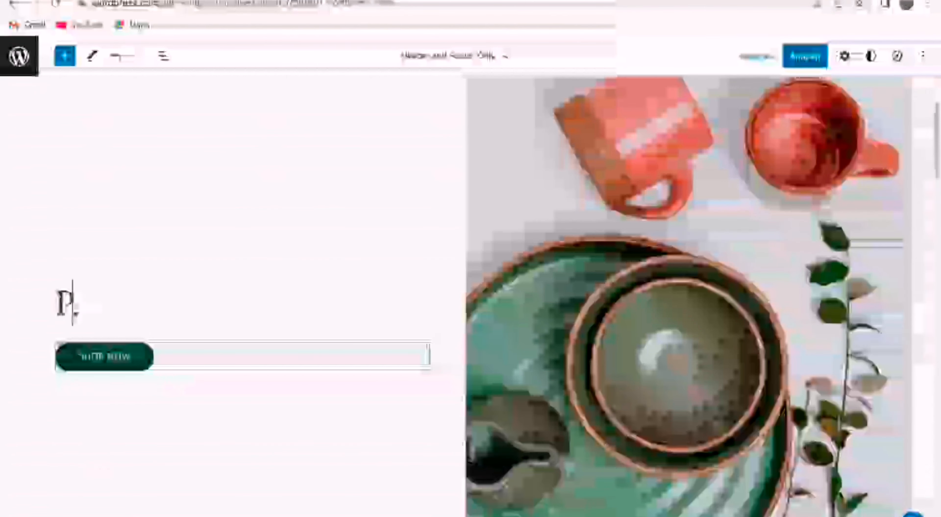
type("Penjelasan")
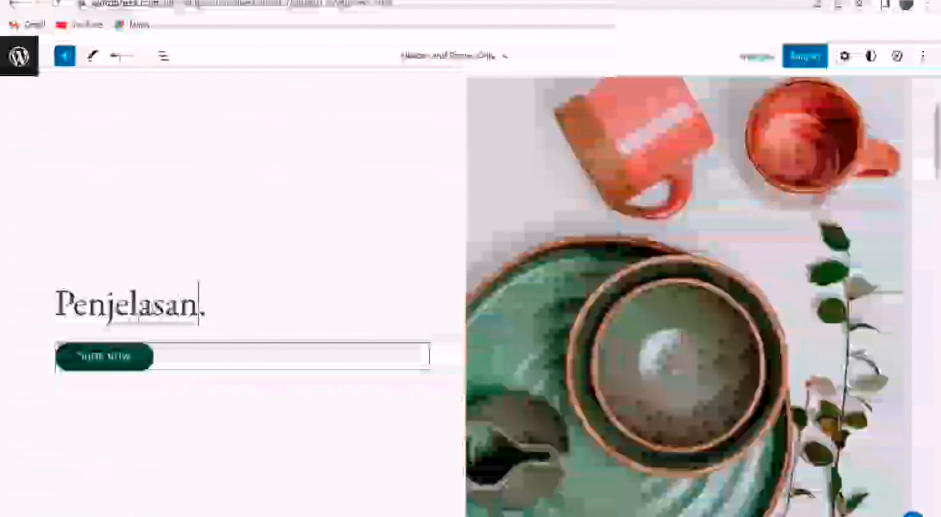
type(" Tentang")
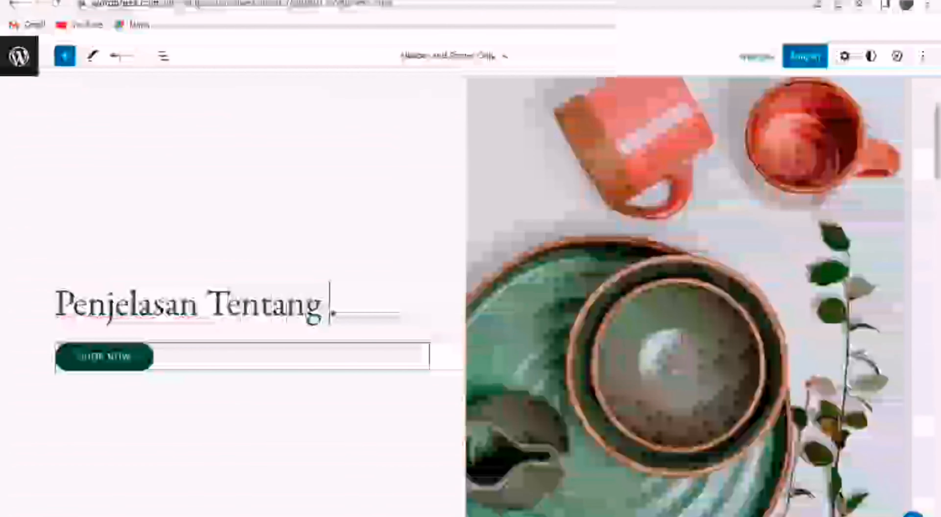
type(" Website")
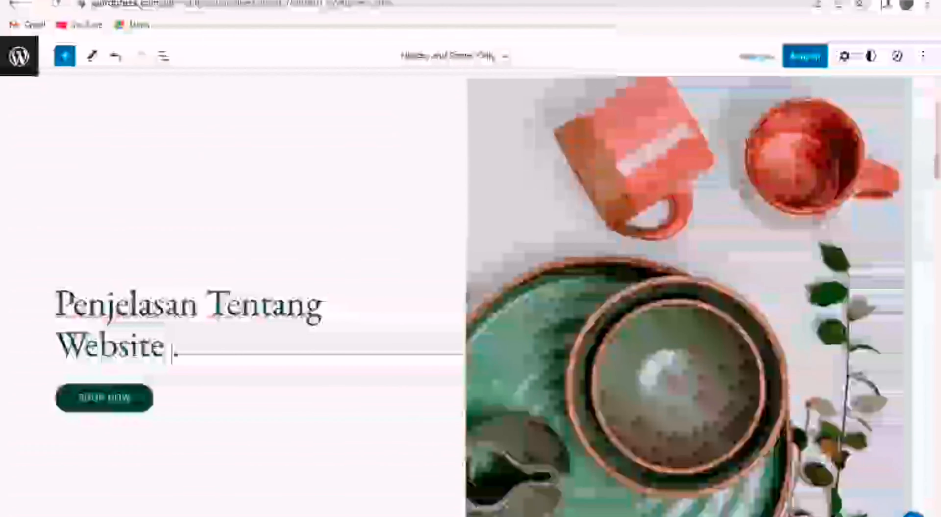
type(" , ")
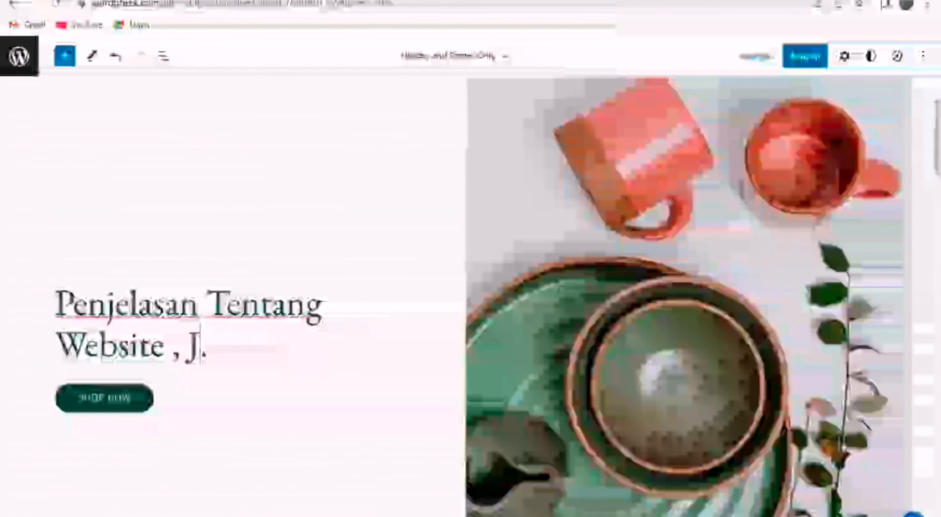
type("Jelas dan M")
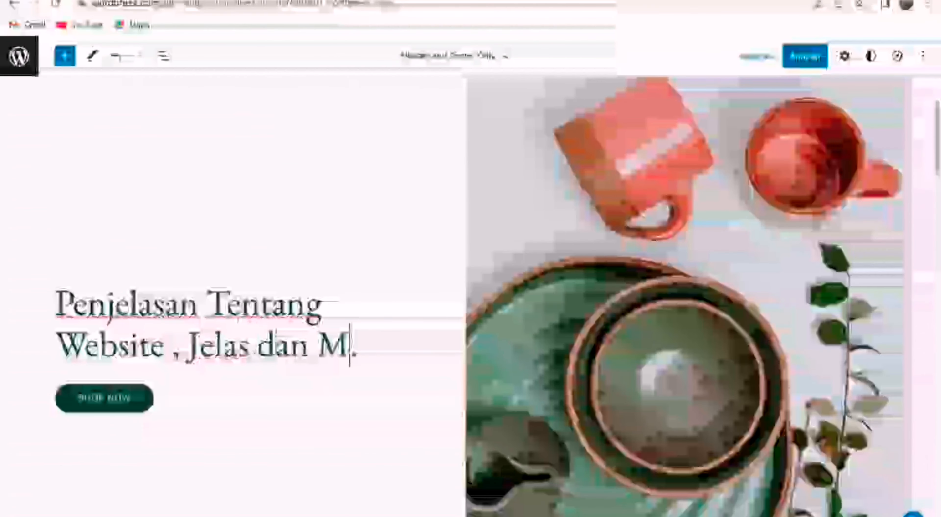
type("udah Dipam")
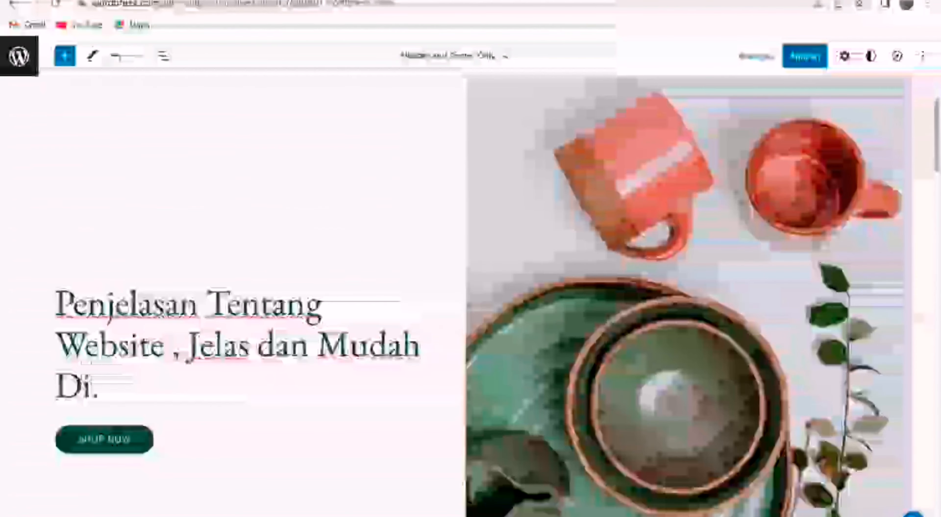
type("ai")
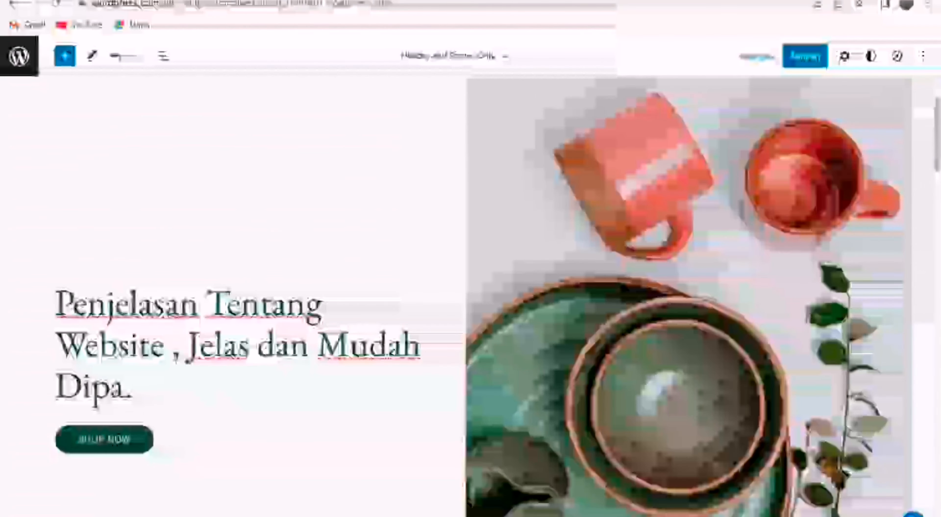
type("mi")
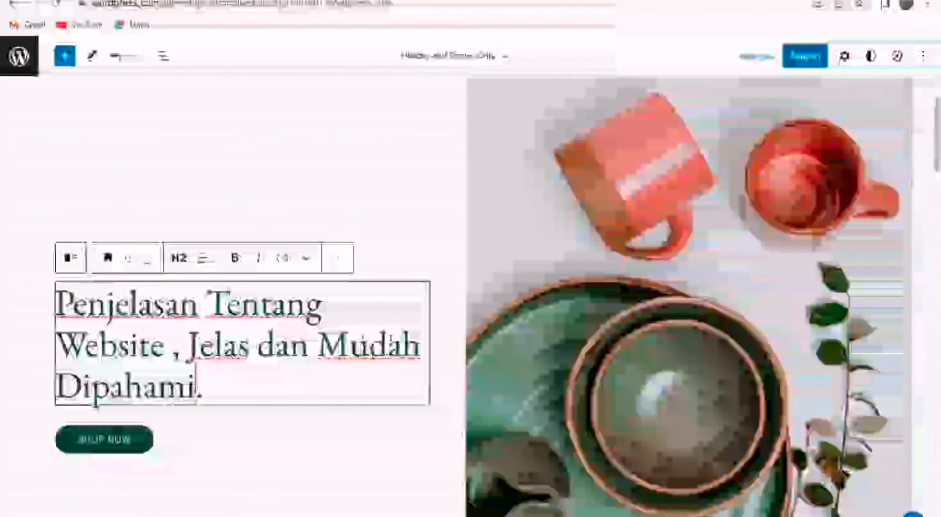
- Change the label of the "Shop Now" button below the hero heading to "Read Now"
scroll(277, 298, "down", 6)
scroll(276, 298, "up", 1)
scroll(277, 298, "up", 3)
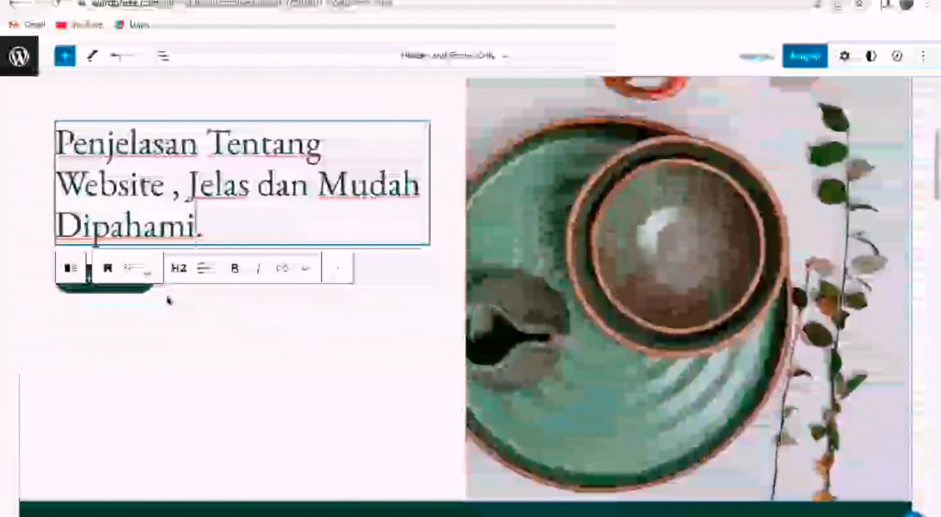
left_click(136, 288)
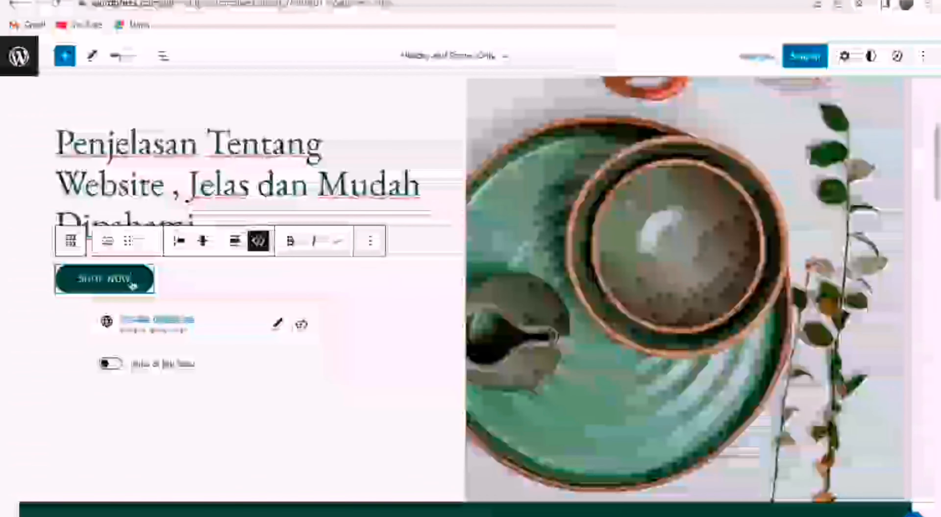
key("BackSpace")
key("BackSpace")
key("BackSpace")
key("BackSpace")
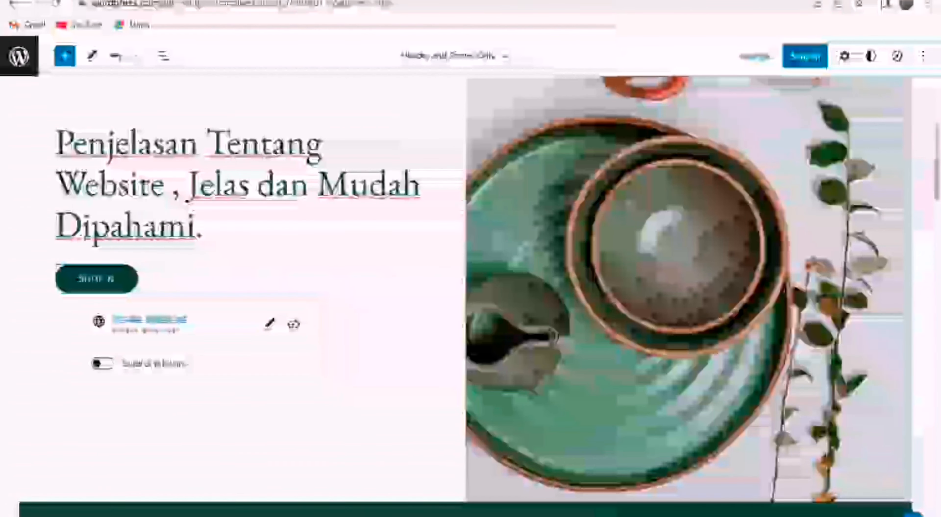
key("BackSpace")
key("BackSpace")
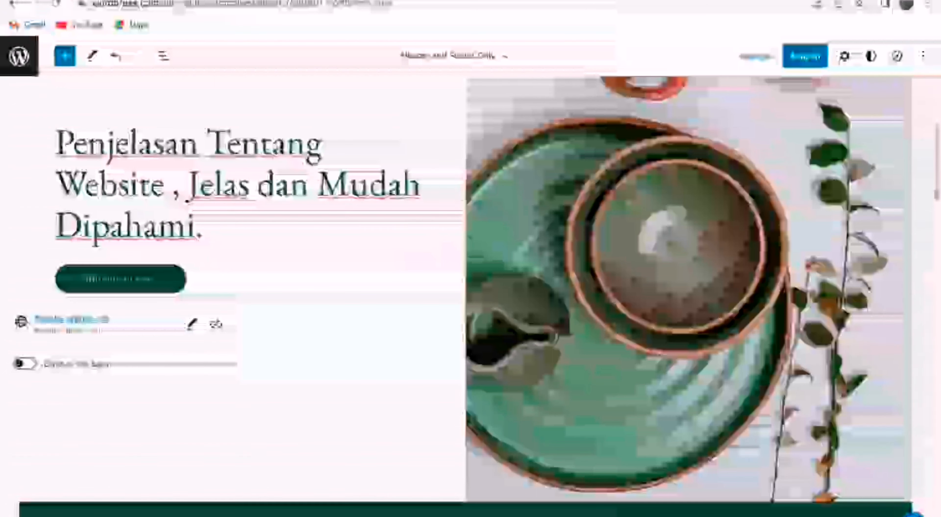
type("Kesini")
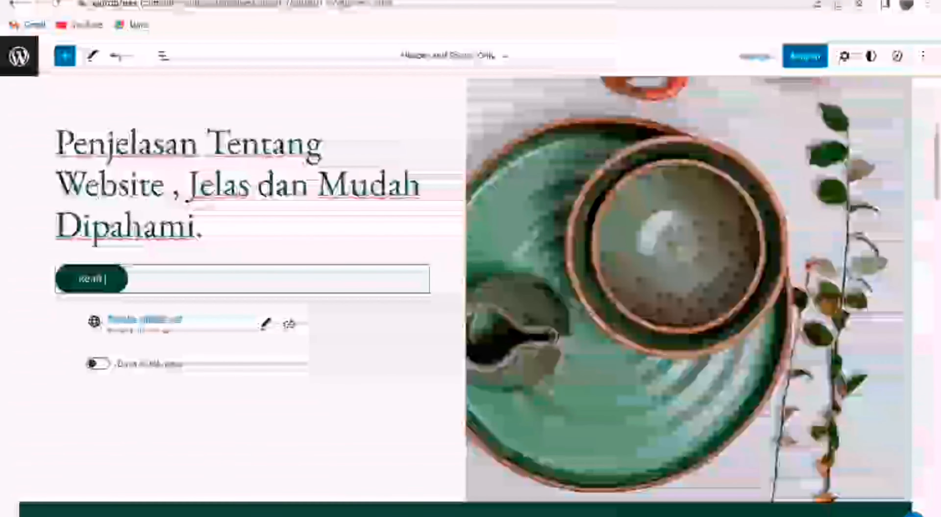
type("ult Now")
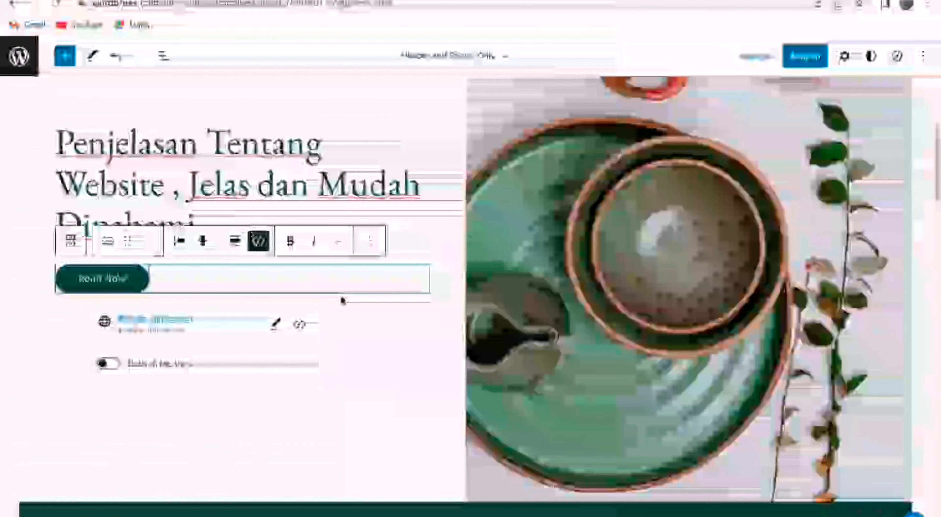
- Review the homepage sections from the hero through the goods, about, product and testimonial areas to the footer
left_click(406, 409)
scroll(406, 409, "down", 6)
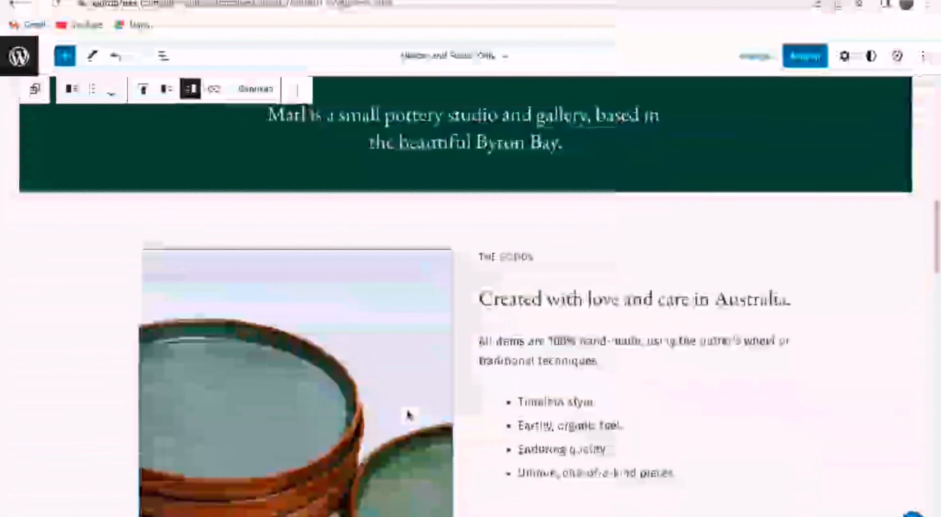
scroll(406, 409, "up", 2)
scroll(535, 366, "down", 10)
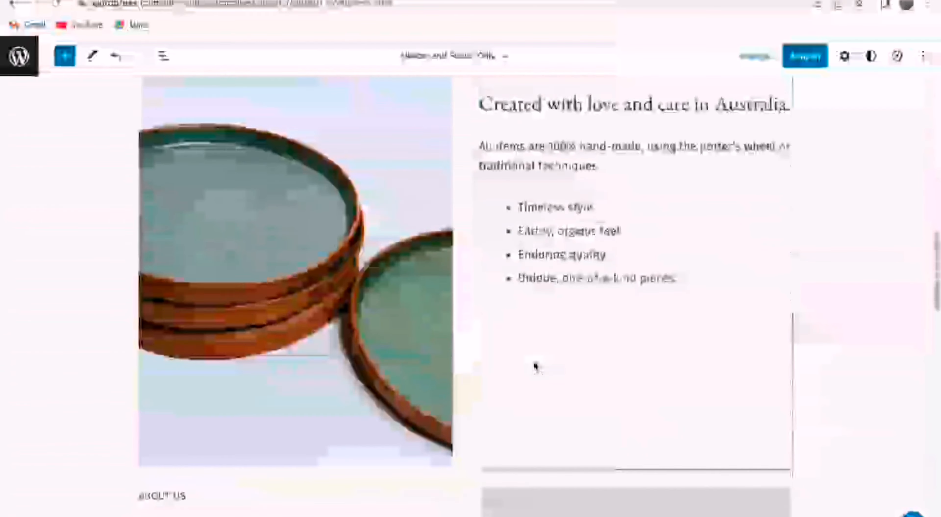
scroll(534, 367, "down", 10)
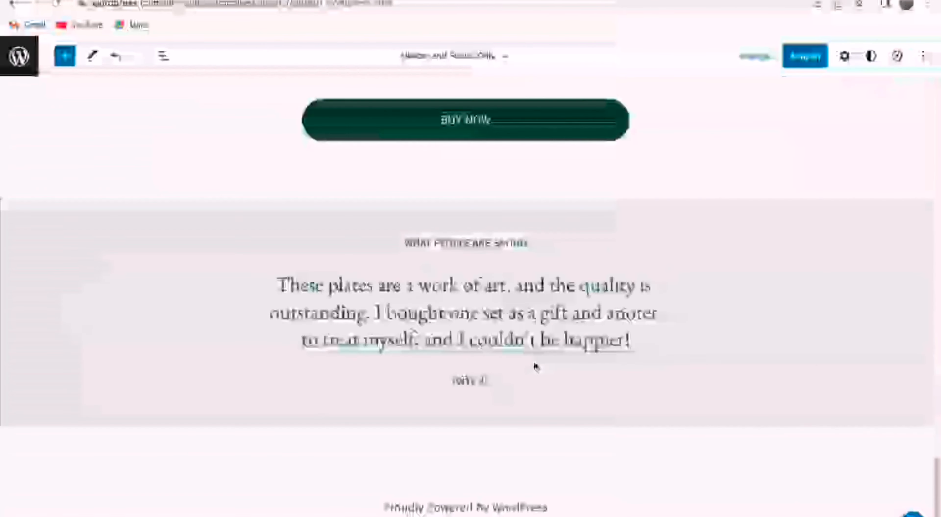
scroll(535, 365, "up", 4)
scroll(535, 365, "down", 5)
scroll(534, 363, "up", 8)
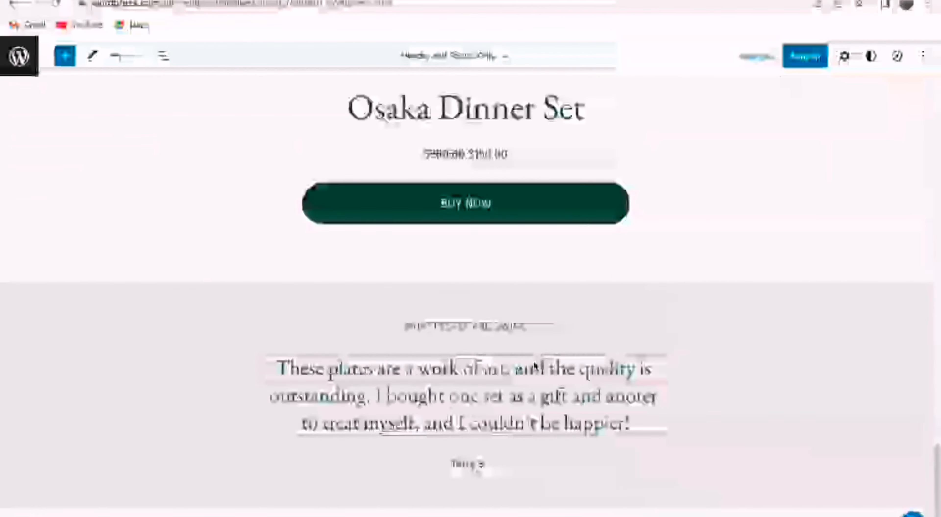
scroll(534, 366, "up", 8)
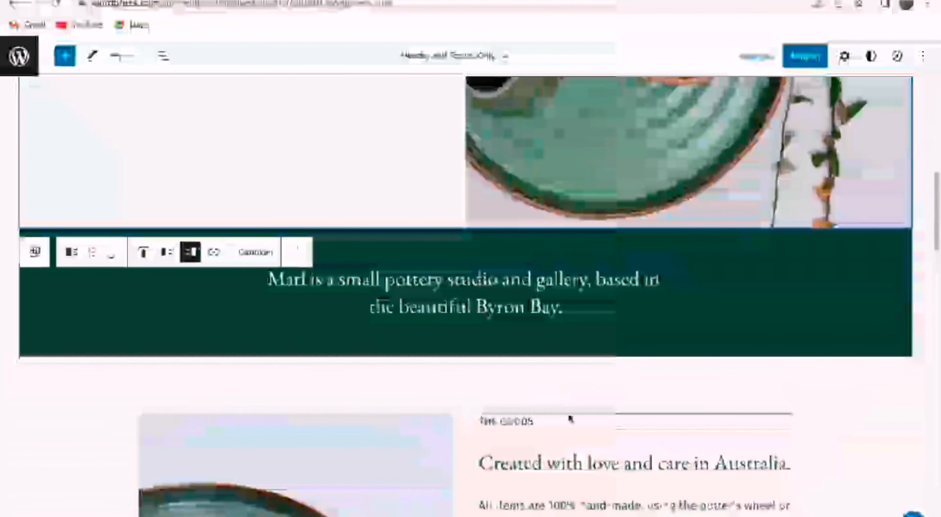
scroll(570, 420, "down", 10)
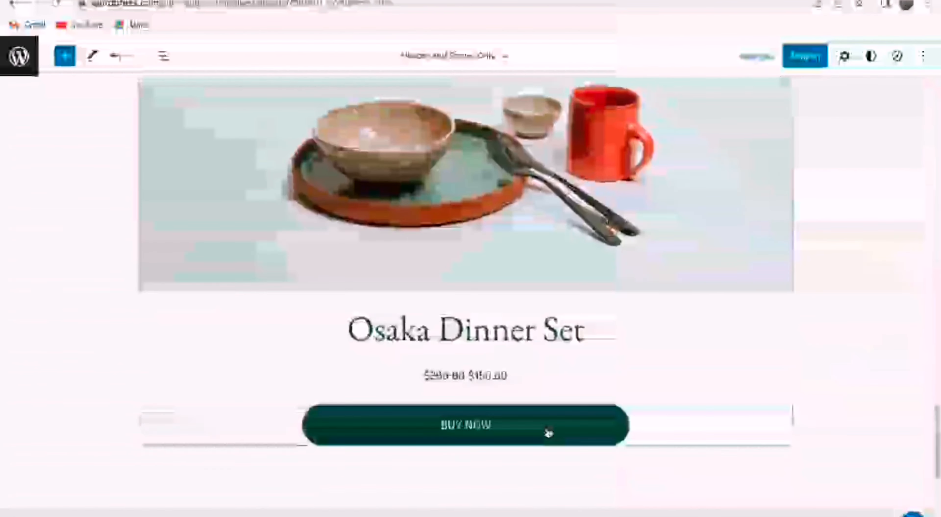
scroll(548, 433, "down", 4)
scroll(546, 432, "up", 10)
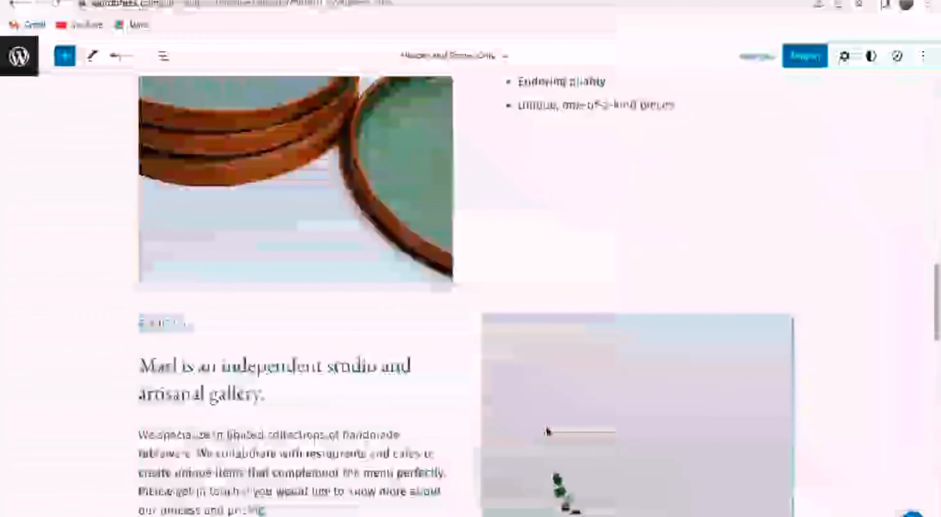
scroll(547, 432, "down", 10)
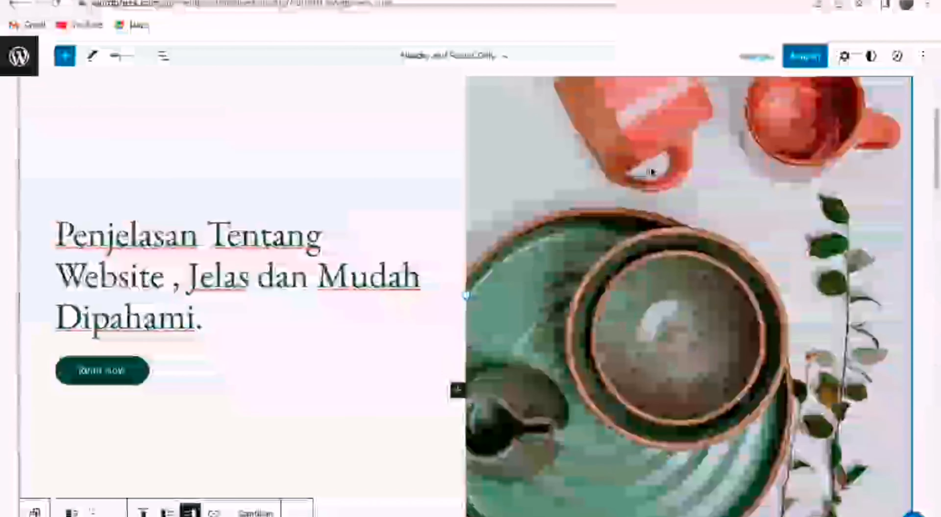
left_click(298, 192)
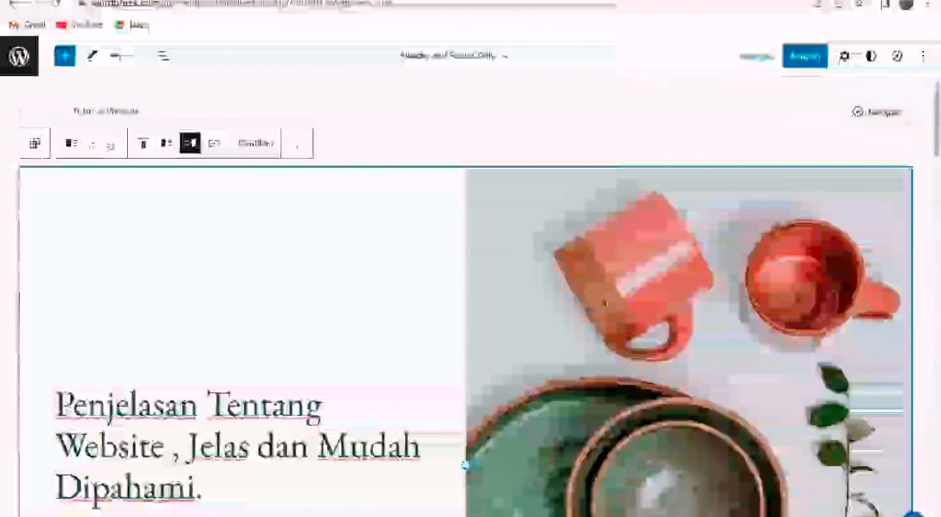
scroll(476, 388, "down", 15)
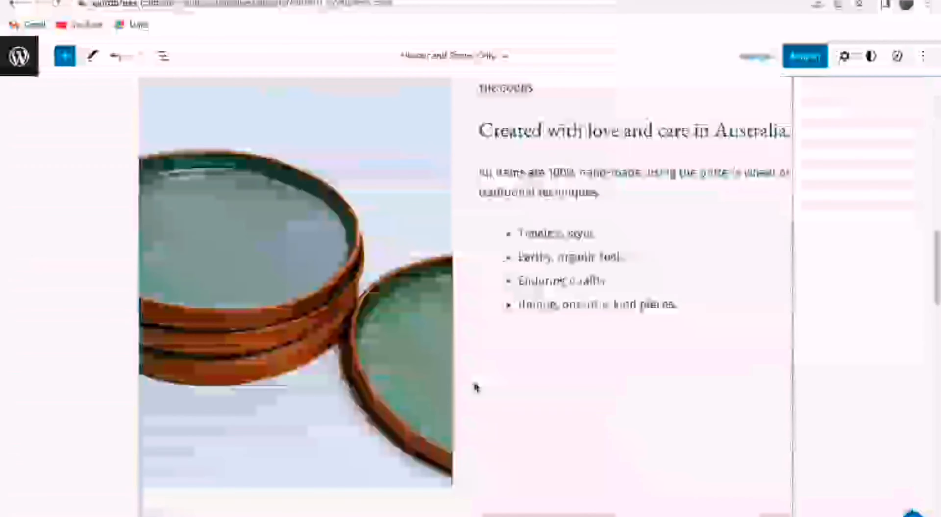
scroll(475, 388, "down", 2)
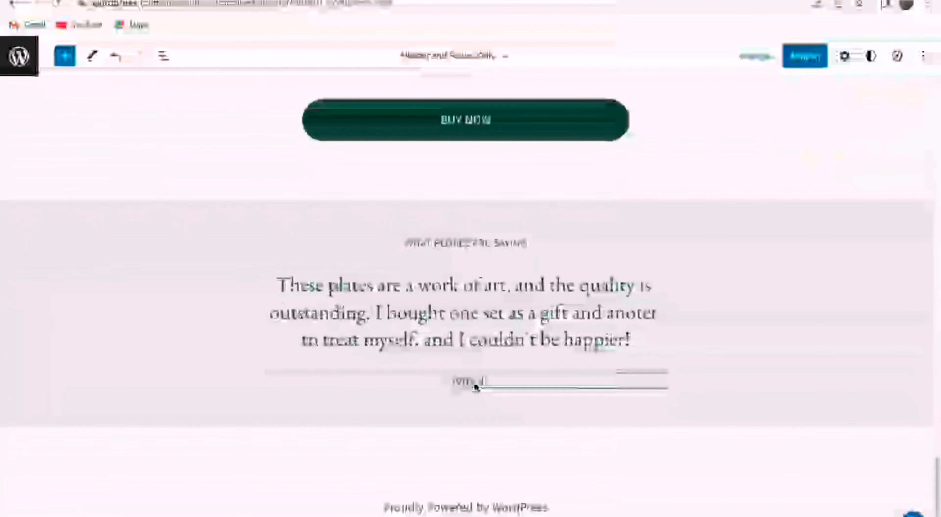
scroll(567, 330, "up", 17)
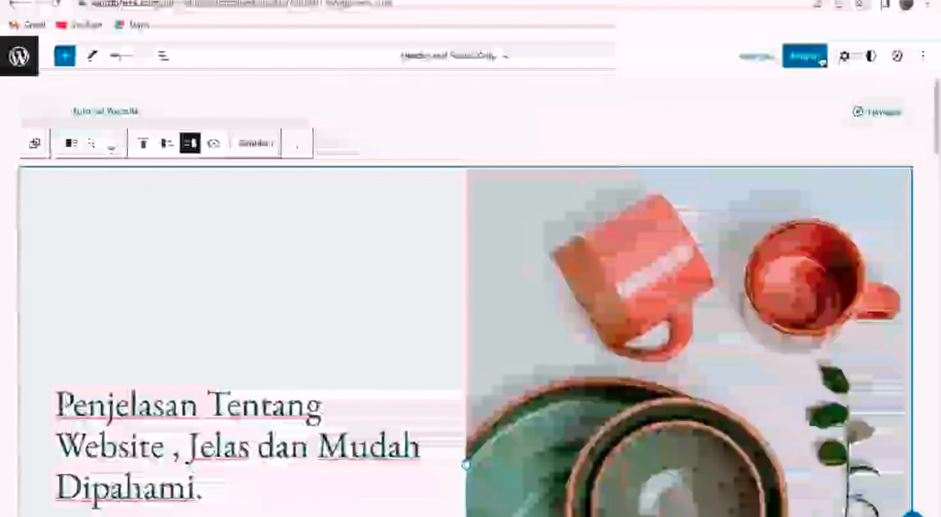
scroll(457, 311, "down", 11)
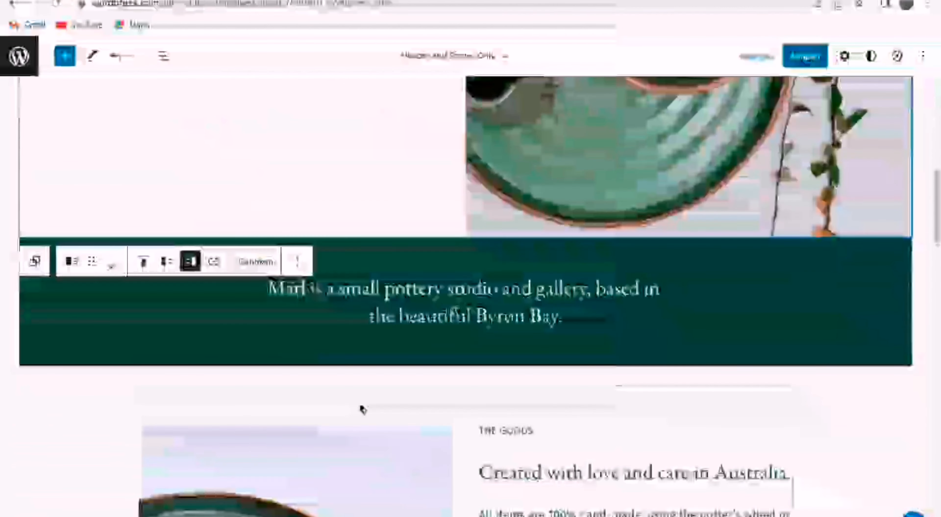
scroll(310, 469, "down", 6)
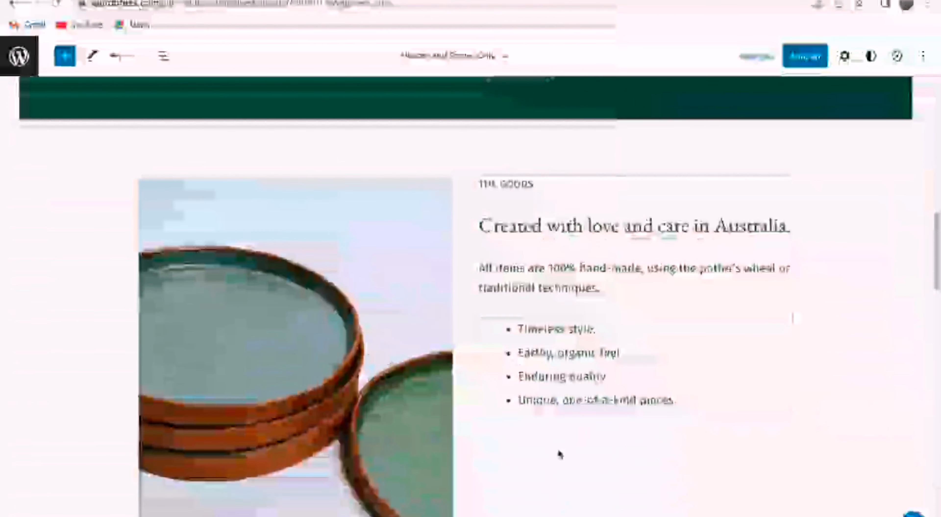
- Save the homepage edits and leave the site editor for the site dashboard
scroll(559, 452, "down", 8)
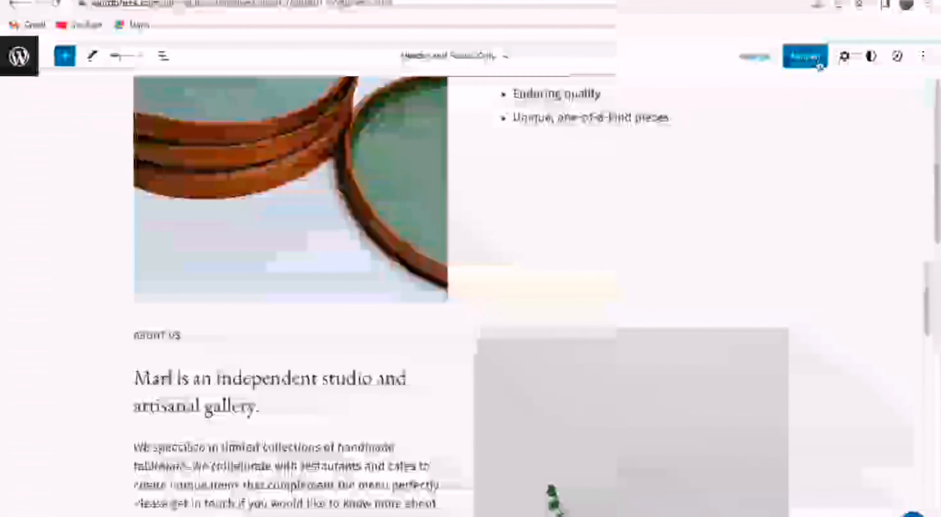
left_click(809, 61)
left_click(805, 57)
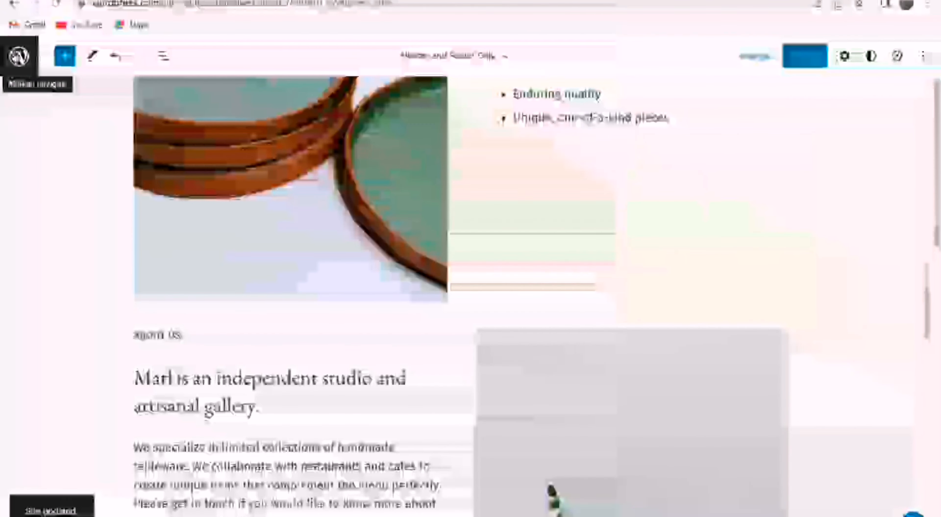
left_click(19, 56)
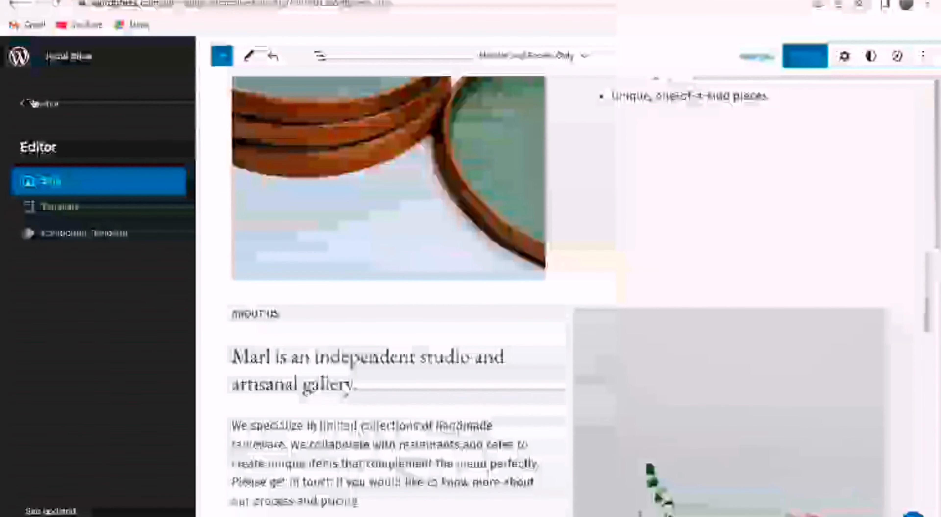
left_click(33, 103)
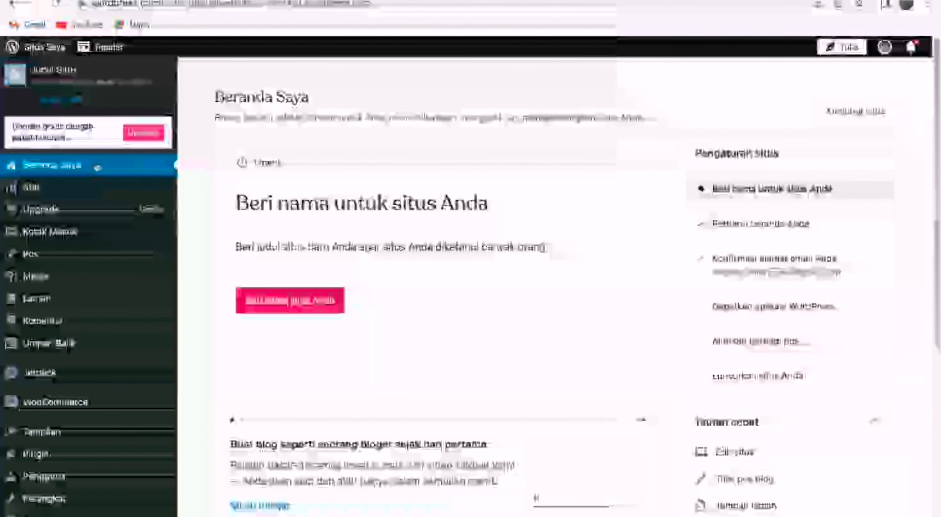
- Visit the site in full view and review the homepage from the hero section to the testimonial
left_click(79, 75)
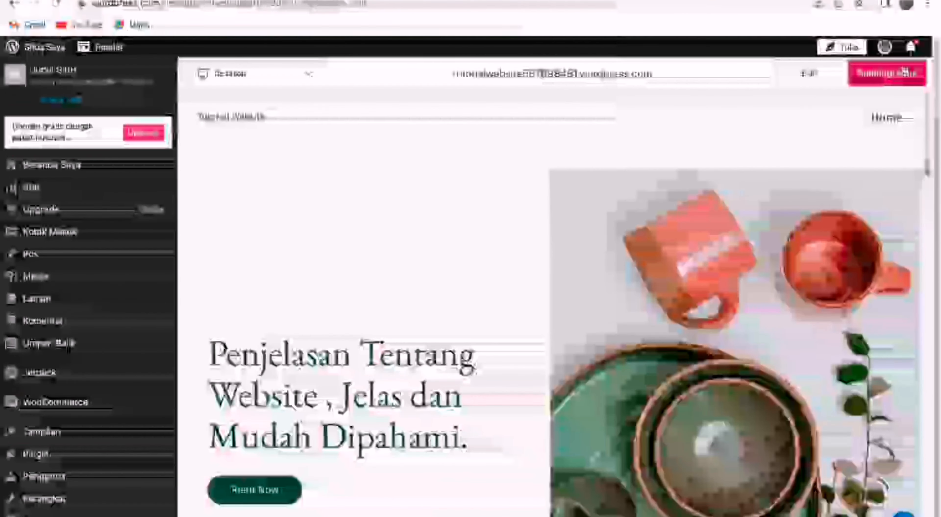
left_click(906, 75)
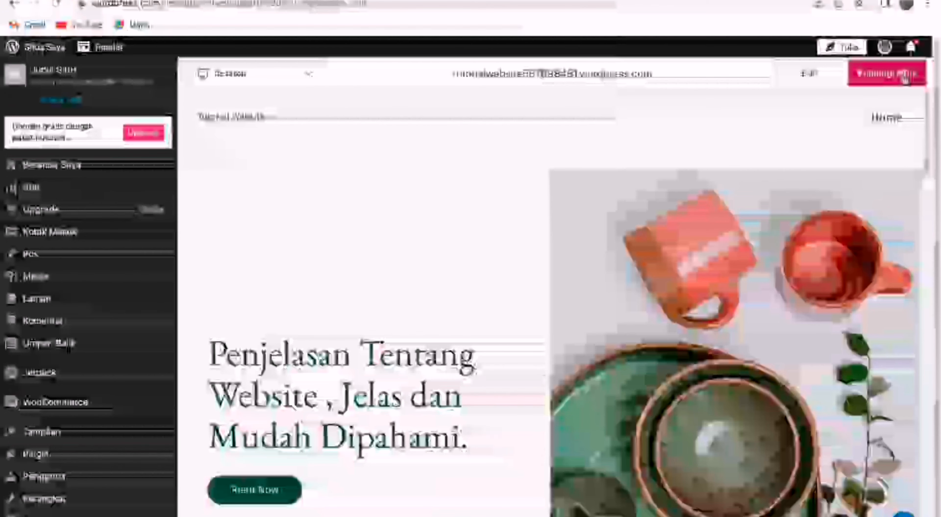
left_click(904, 79)
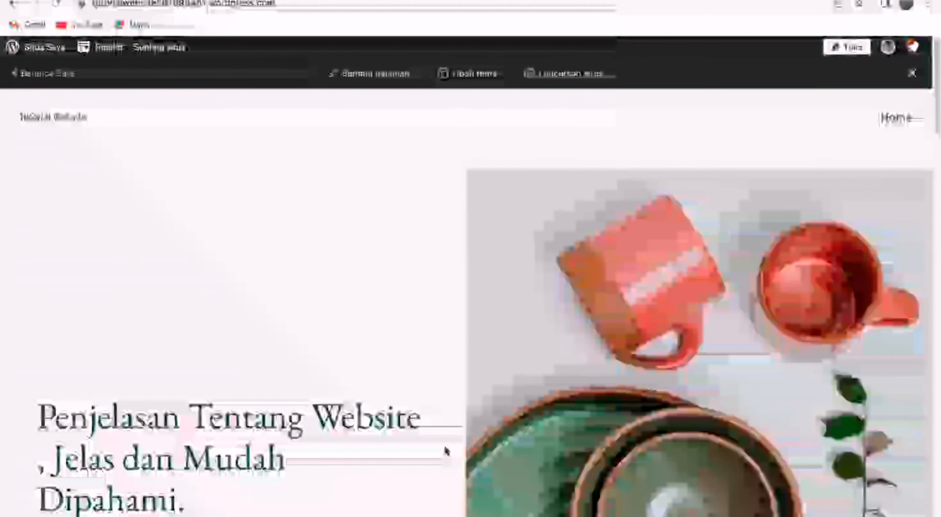
scroll(445, 452, "down", 15)
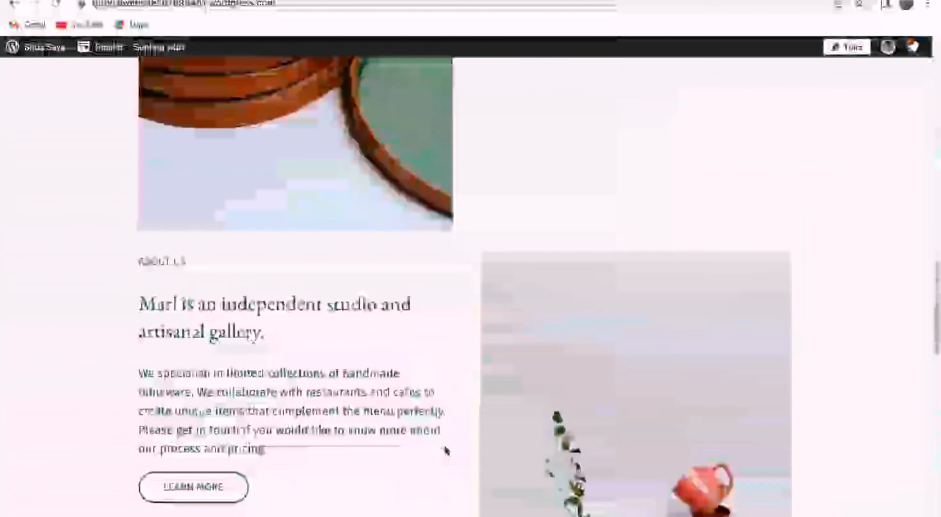
scroll(446, 452, "down", 10)
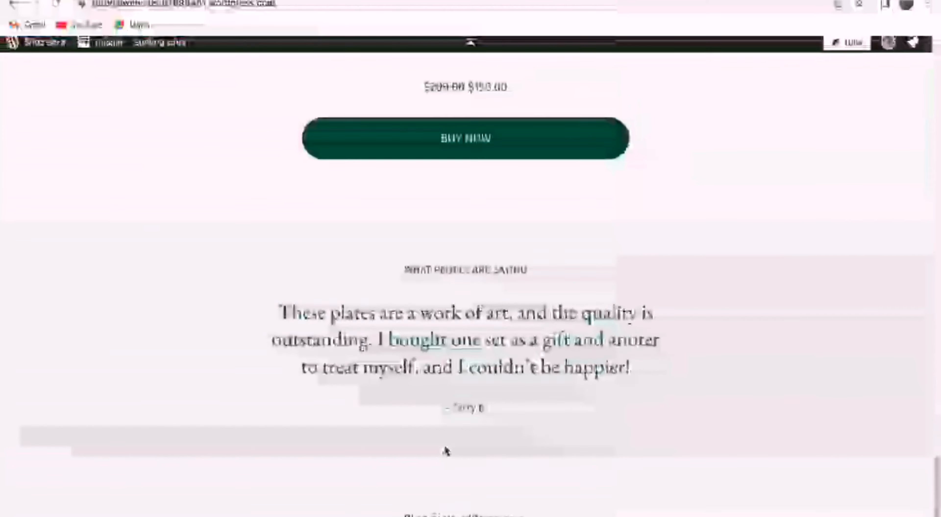
scroll(445, 452, "up", 20)
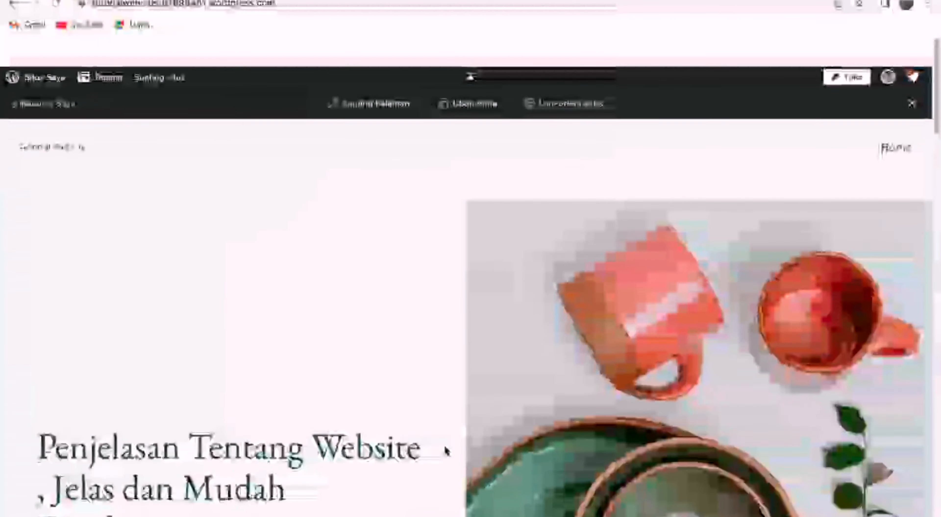
scroll(446, 449, "down", 8)
scroll(446, 450, "up", 8)
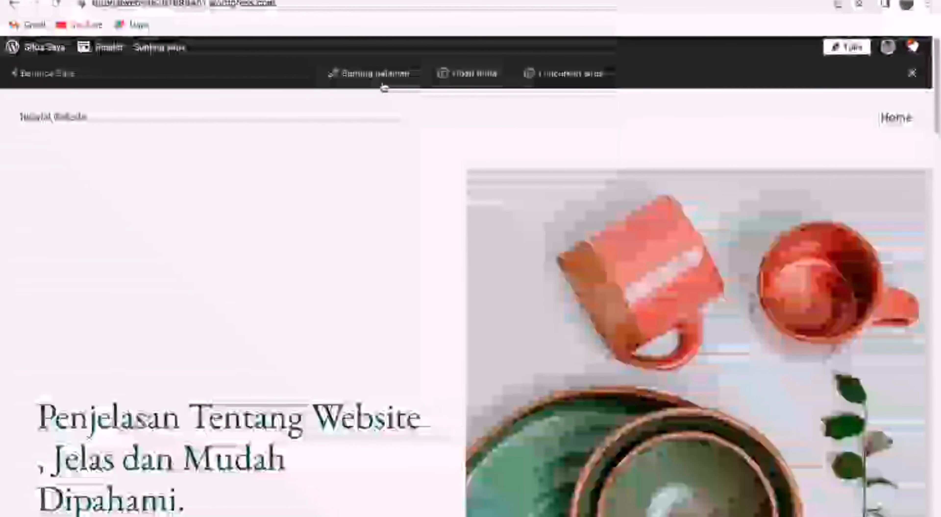
- Return to the site dashboard and open the general settings
left_click(66, 78)
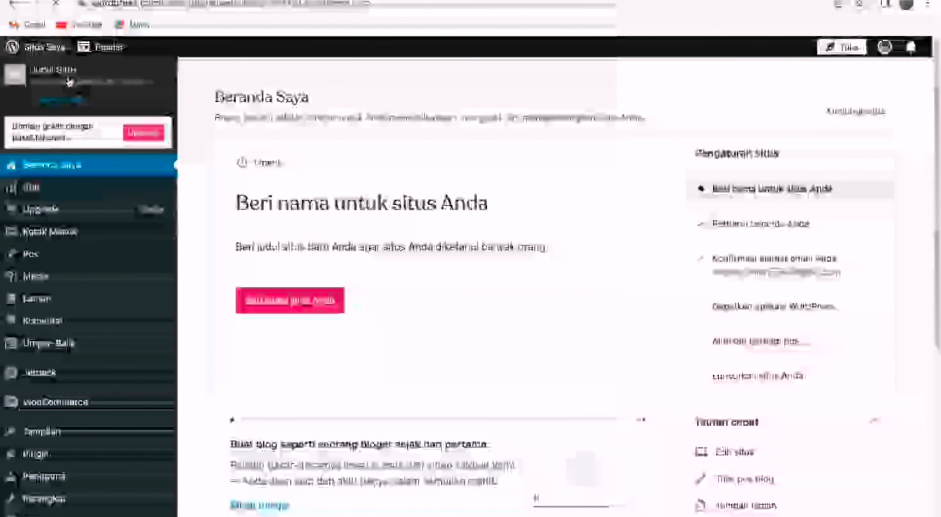
scroll(73, 182, "down", 1)
mouse_move(105, 351)
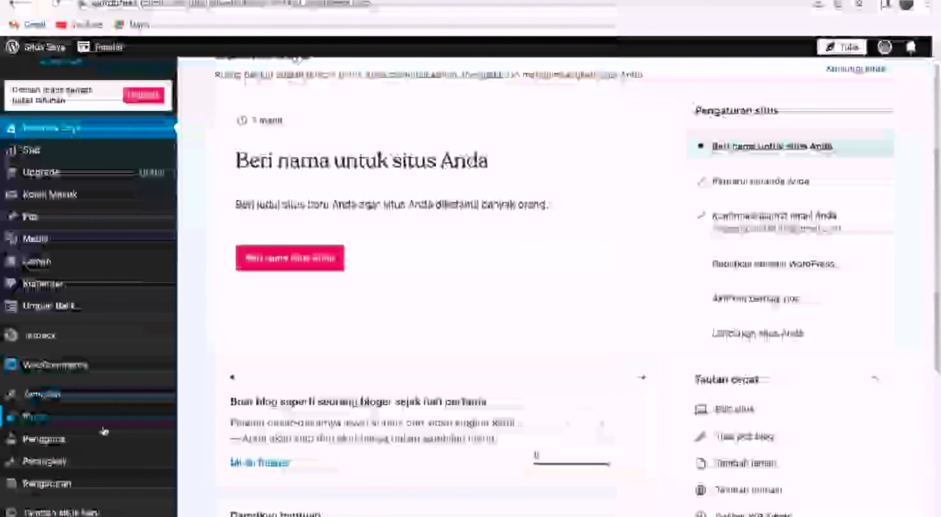
mouse_move(101, 398)
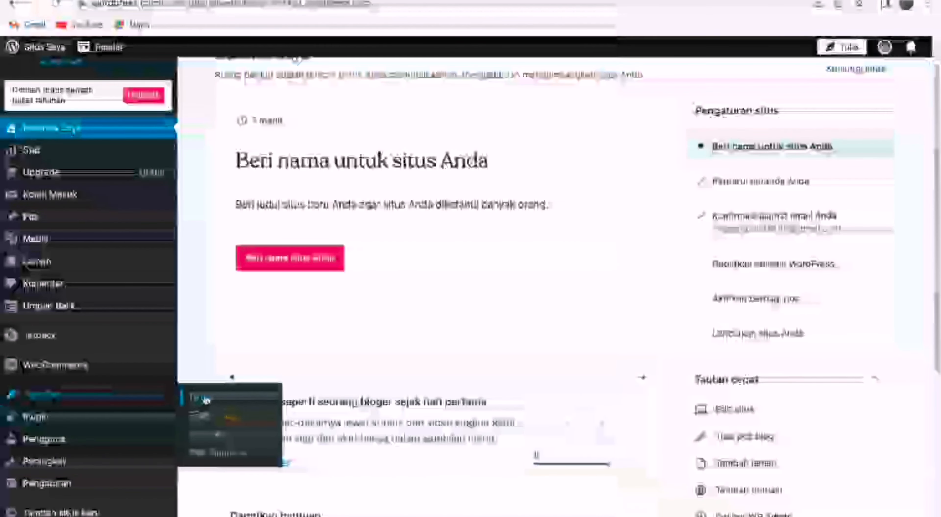
mouse_move(70, 461)
scroll(70, 461, "down", 1)
mouse_move(78, 483)
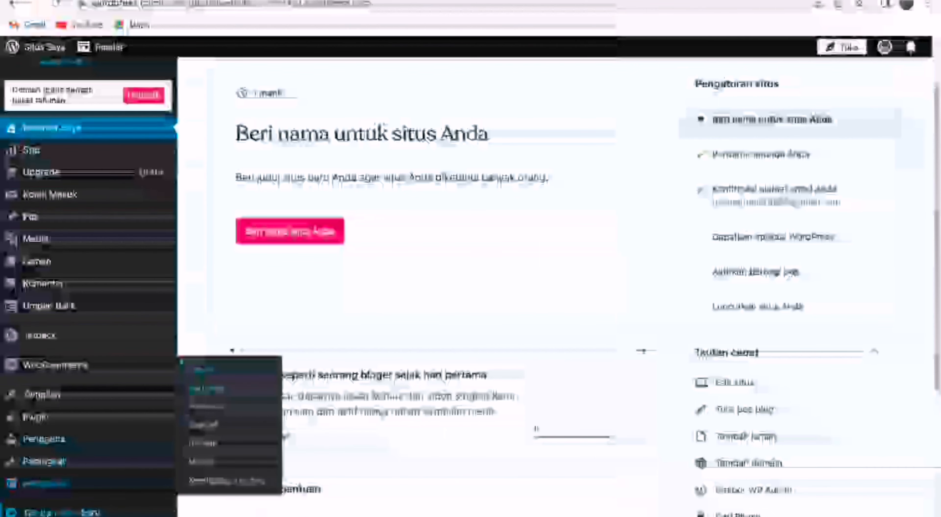
left_click(222, 371)
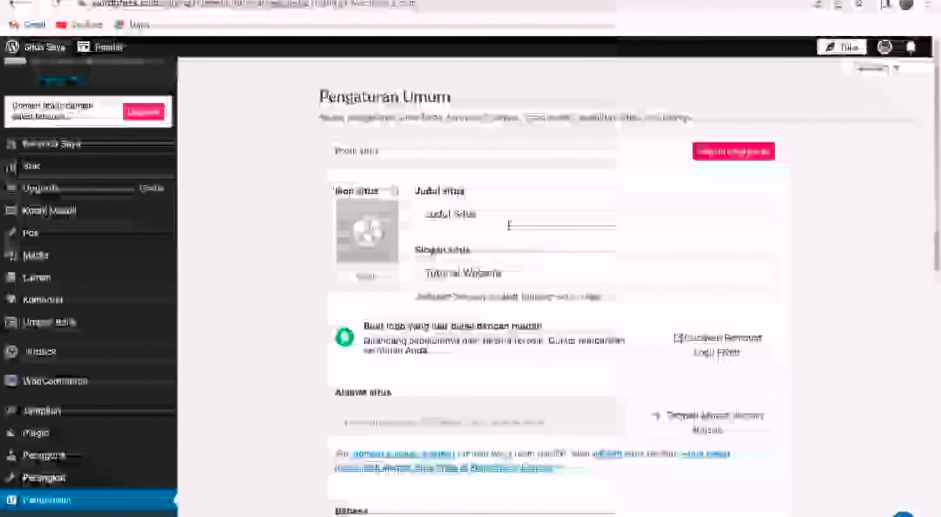
- Replace the site title in the general settings with "Tutorial Website"
left_click(506, 217)
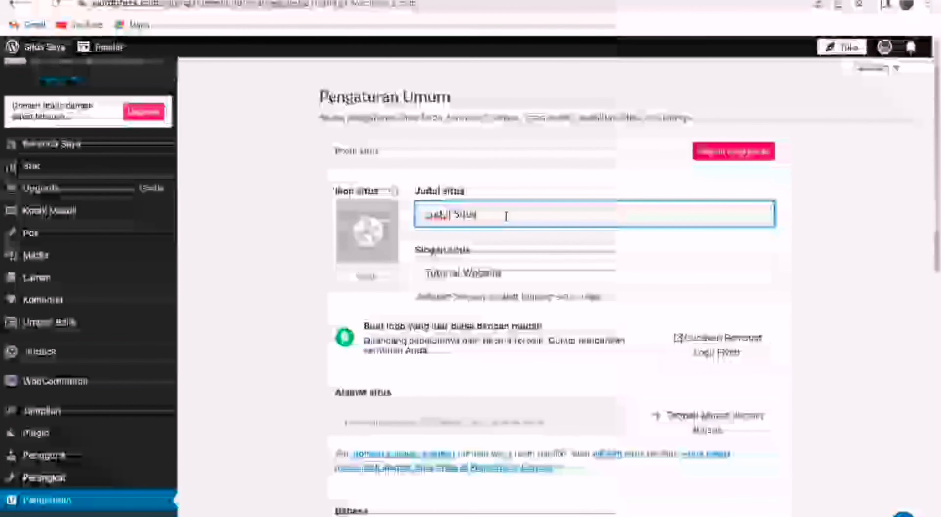
key("BackSpace")
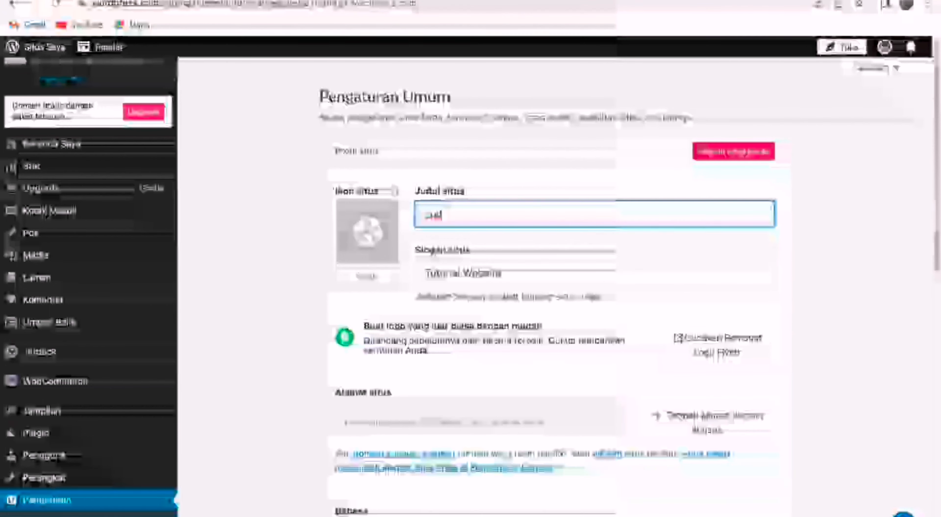
key("BackSpace")
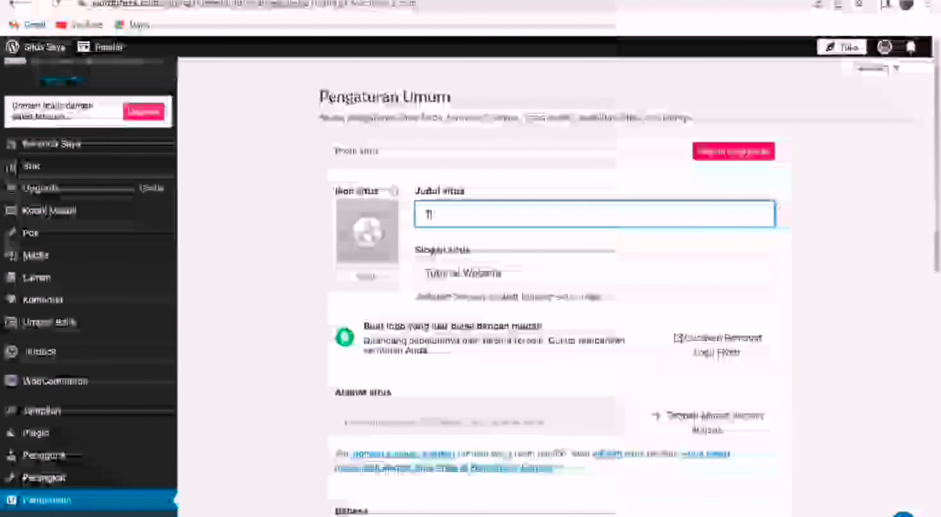
type("Tutorial W")
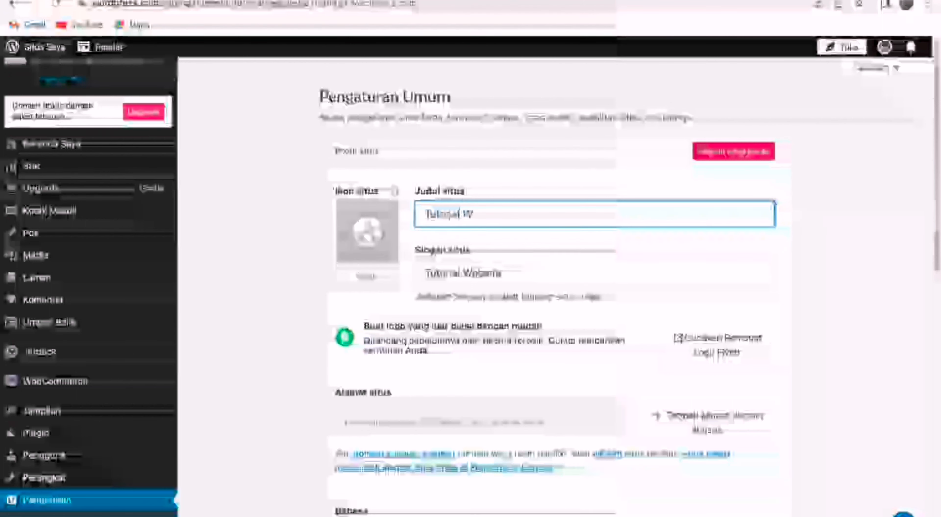
type("ebsite")
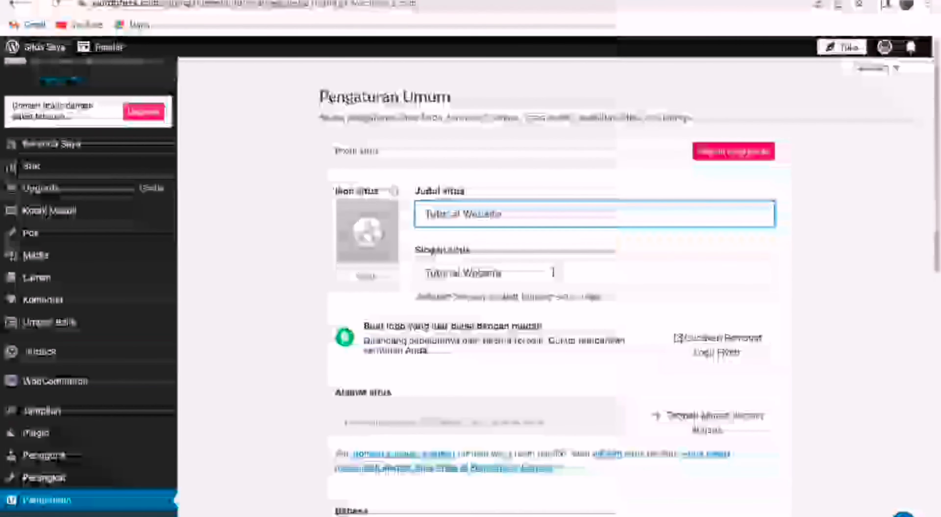
- Replace the site tagline with "Memberikan Edukasi Seputar Website"
left_click(553, 272)
key("BackSpace")
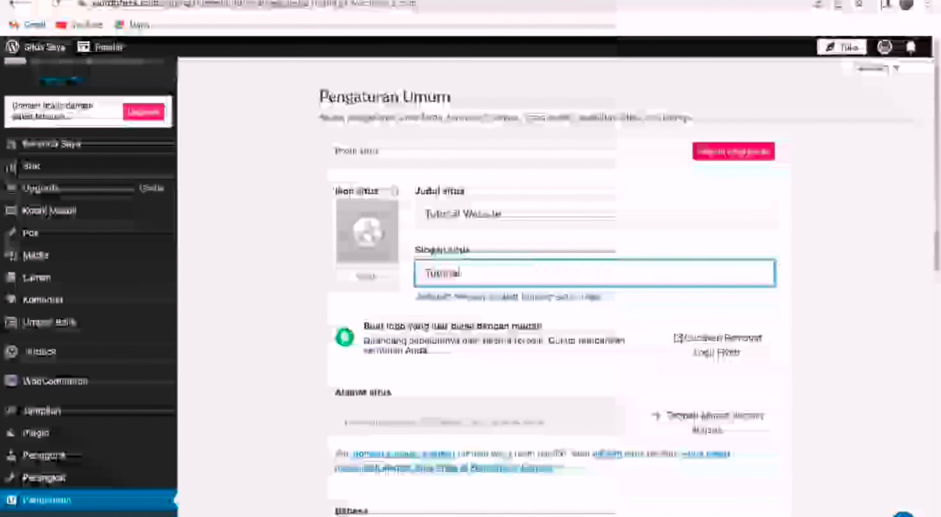
key("BackSpace")
key("BackSpace")
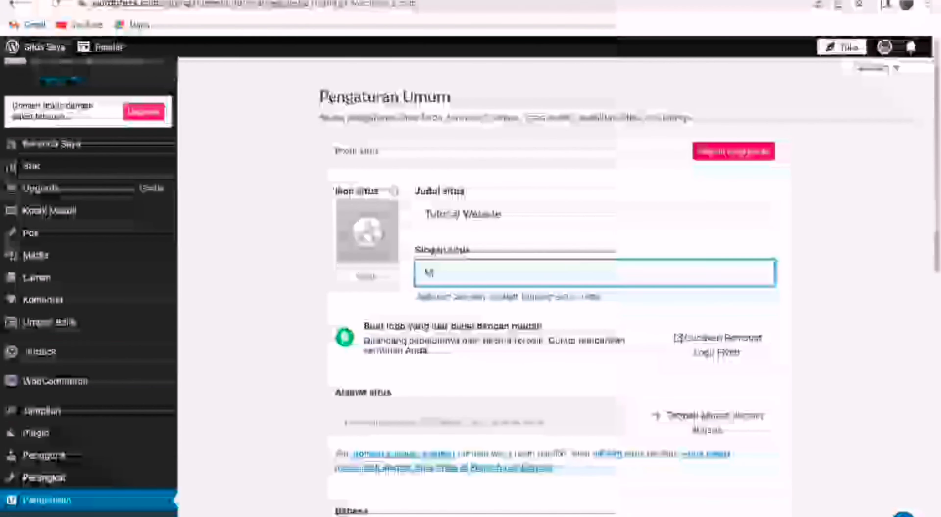
type("berikan")
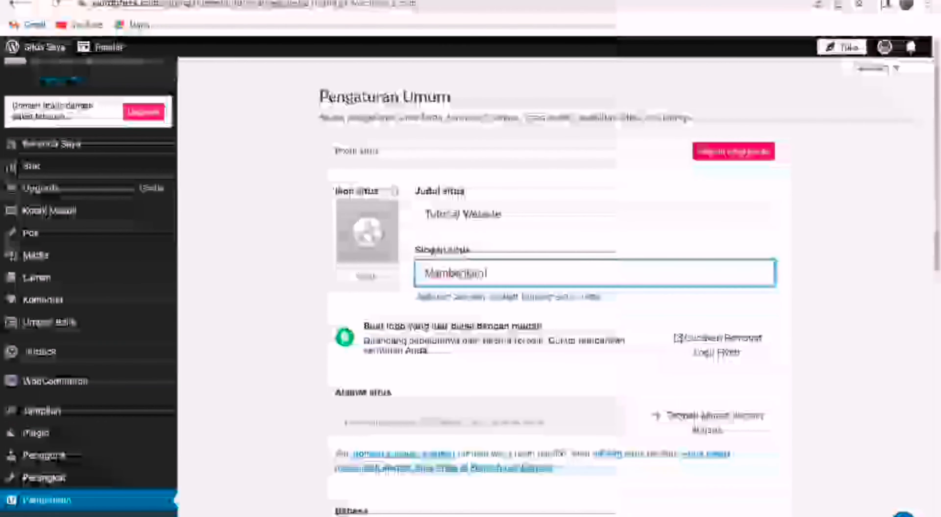
type(" Eduk")
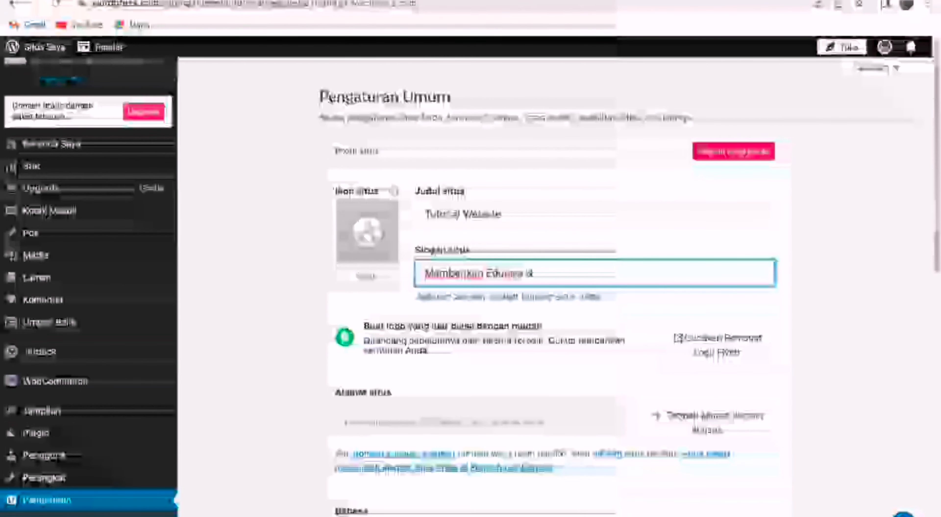
type("asi Seputa")
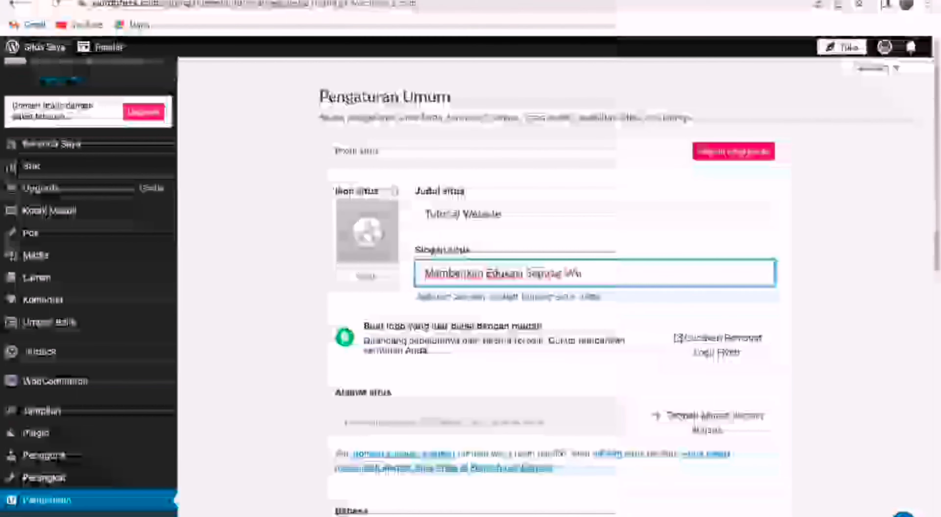
type("r Website")
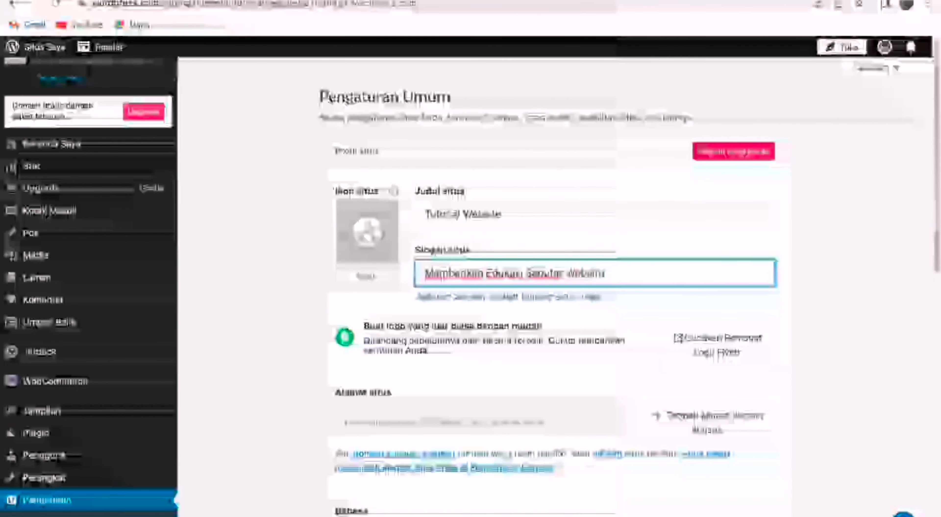
left_click(890, 312)
scroll(890, 311, "down", 1)
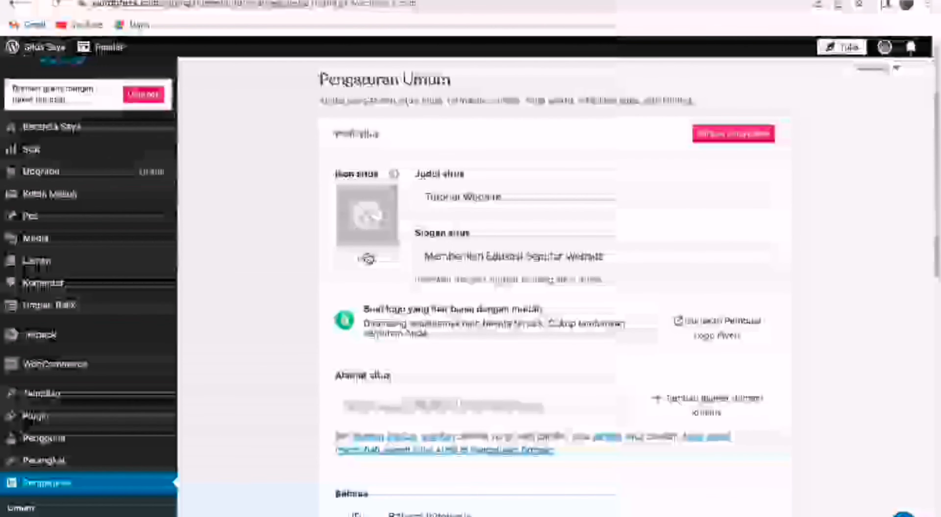
left_click(368, 259)
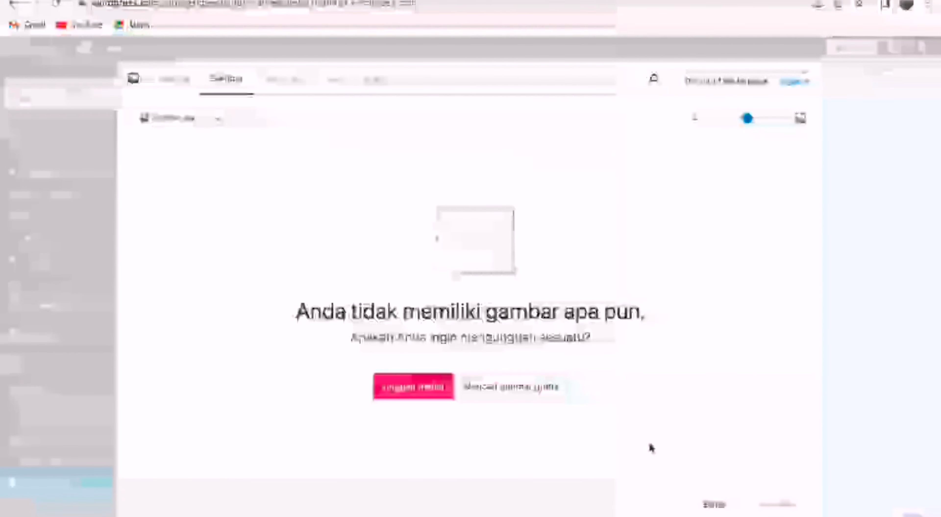
left_click(717, 505)
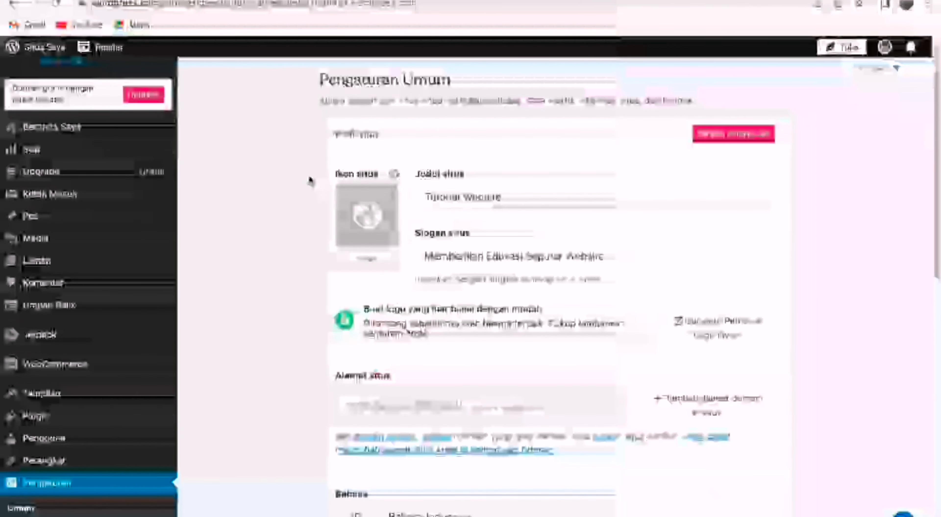
- Look over the remaining general settings and save the site profile with its new title and tagline
scroll(377, 289, "down", 4)
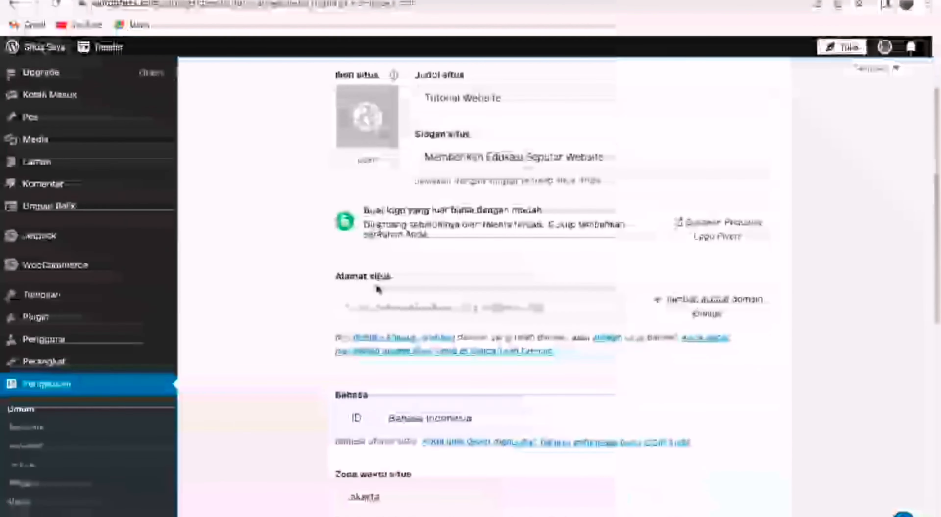
scroll(375, 284, "down", 4)
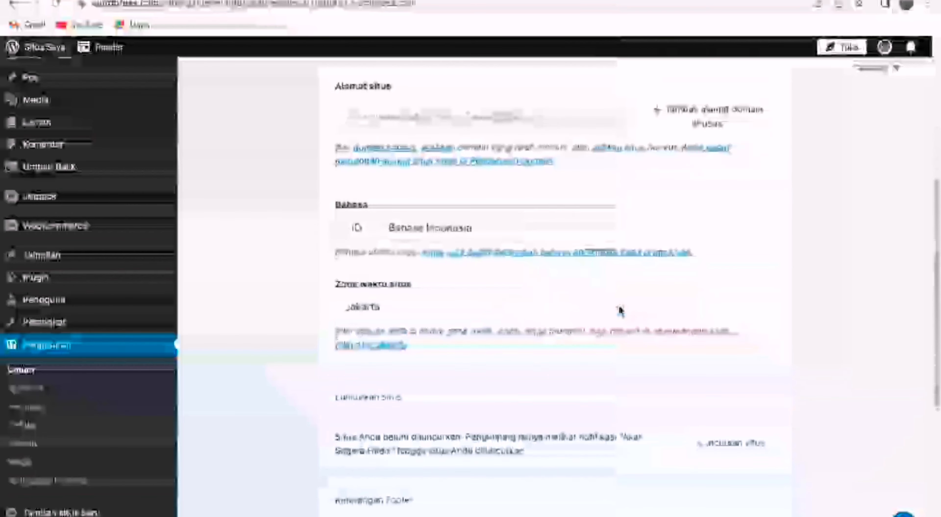
scroll(619, 307, "down", 8)
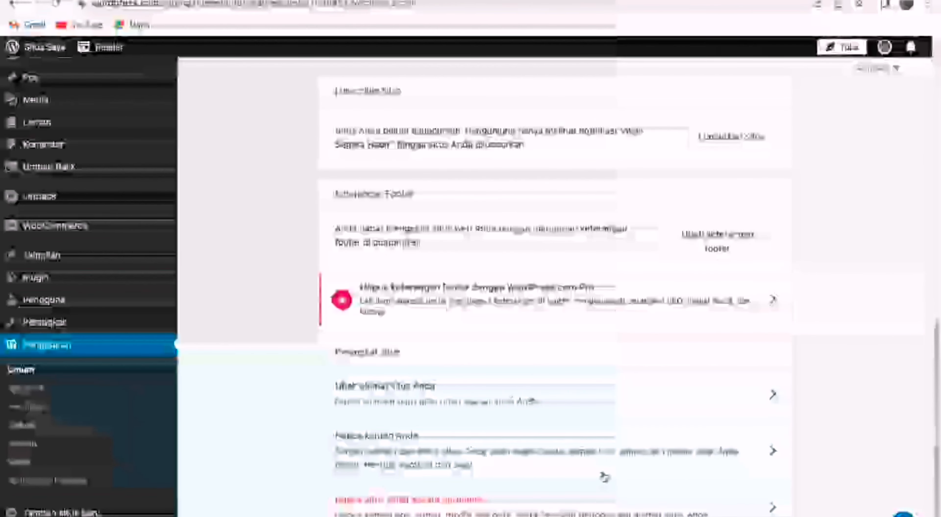
scroll(615, 348, "up", 1)
scroll(615, 348, "up", 10)
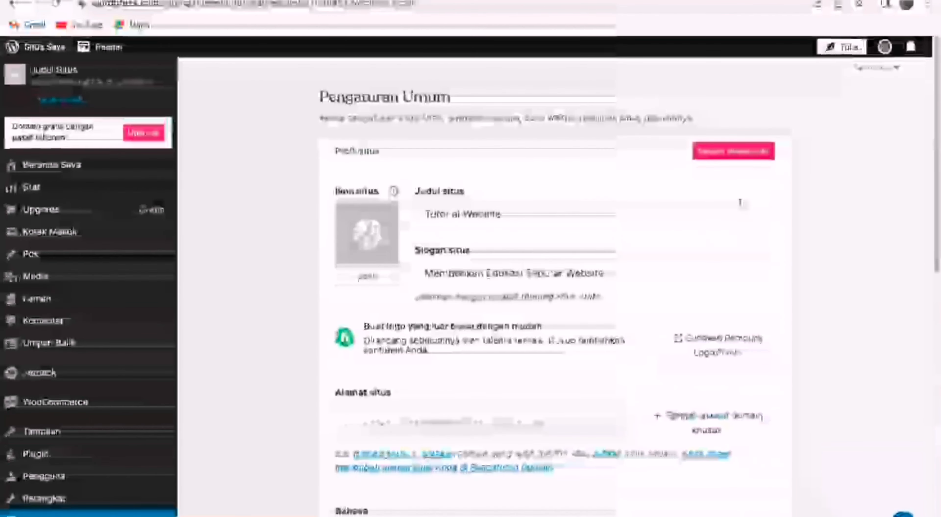
left_click(754, 159)
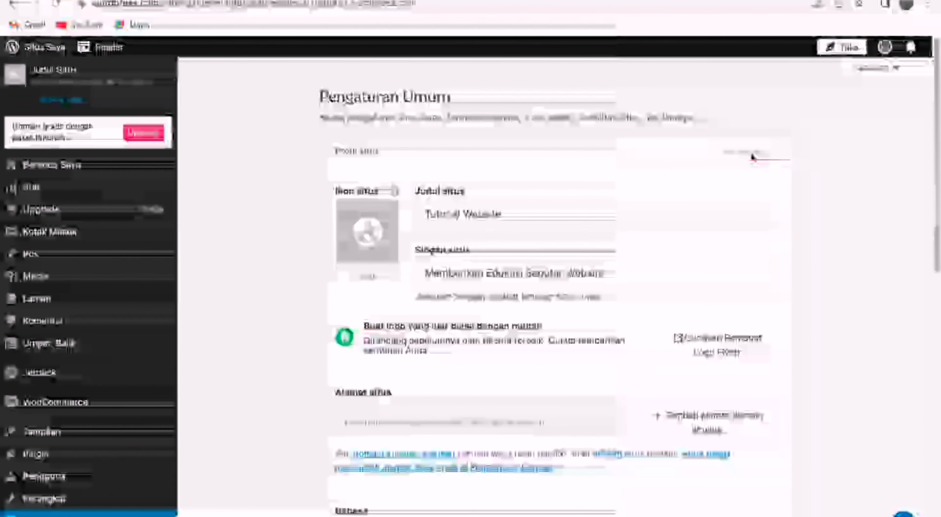
- Reload the settings page, preview the site, view the live site in a new tab, and return to the dashboard
left_click(55, 4)
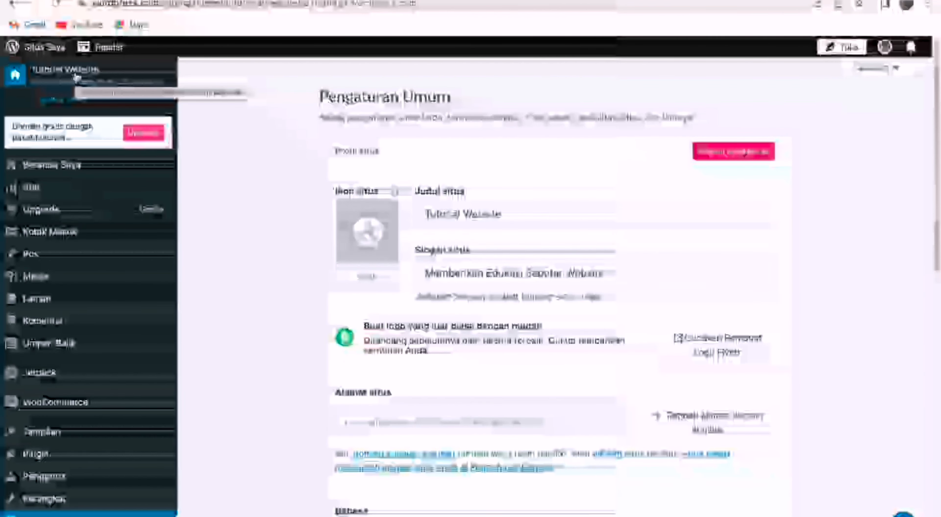
left_click(73, 79)
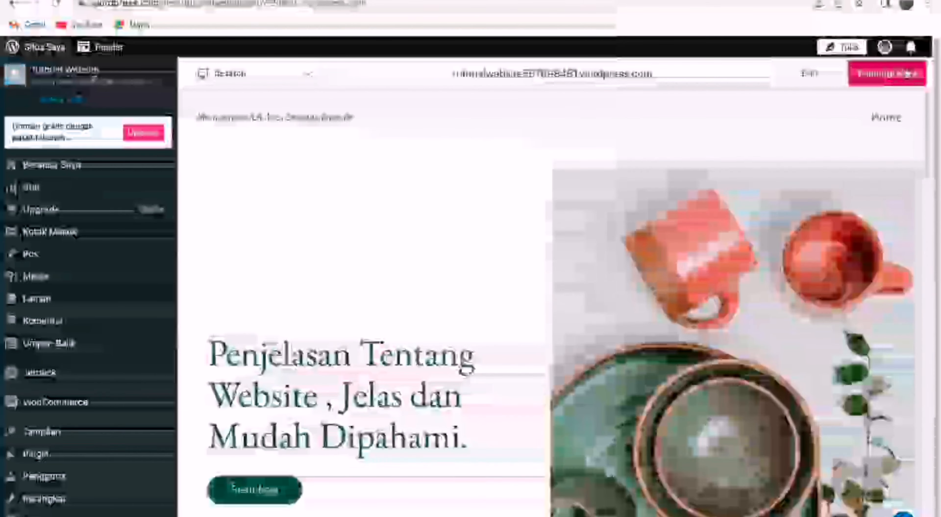
right_click(906, 73)
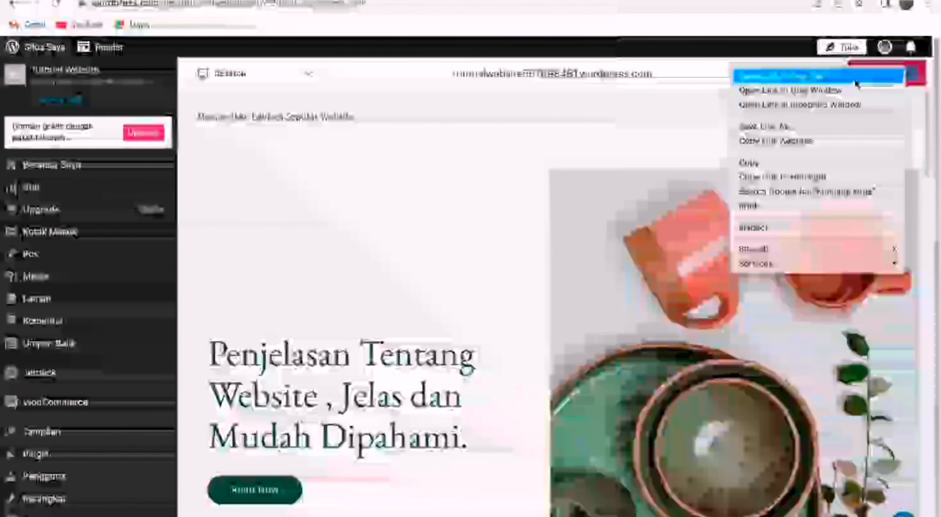
left_click(856, 81)
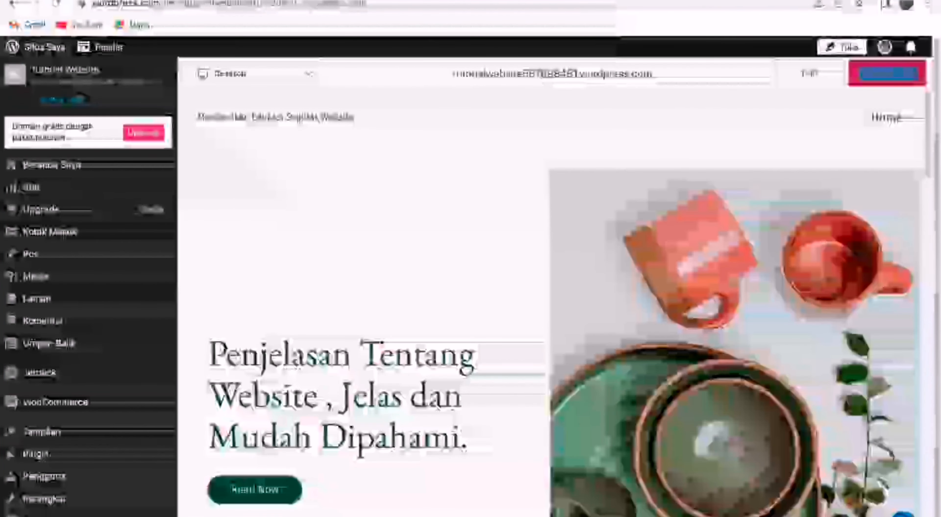
left_click(219, 1)
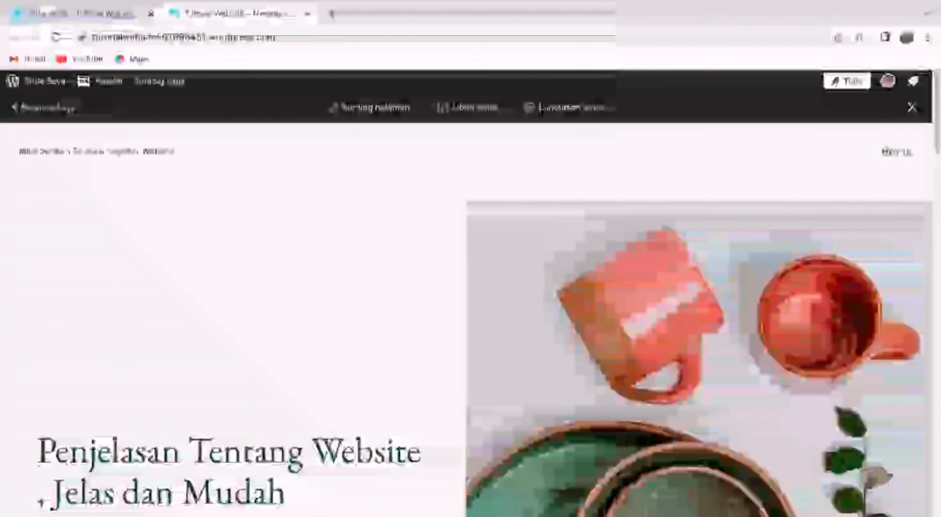
left_click(90, 14)
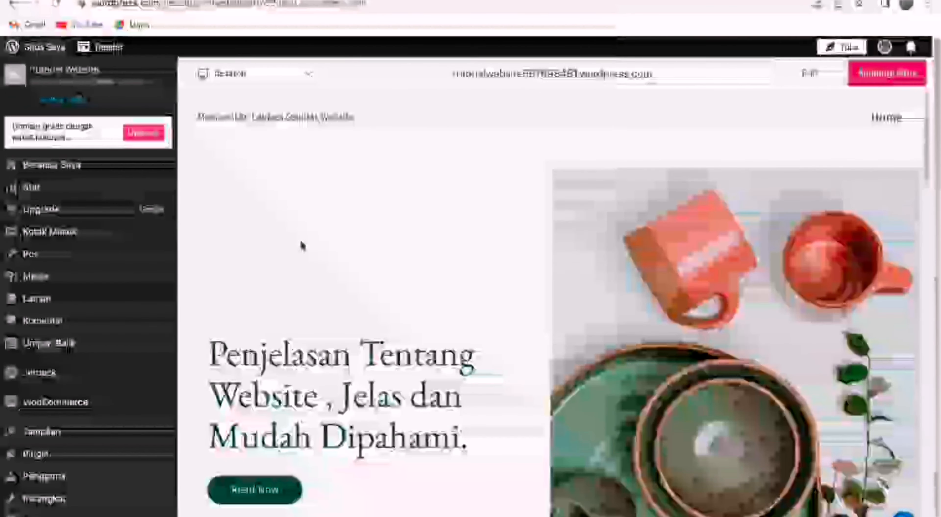
- Open the site's plugin directory and dismiss the introductory dialog about buying plugins
scroll(95, 350, "down", 1)
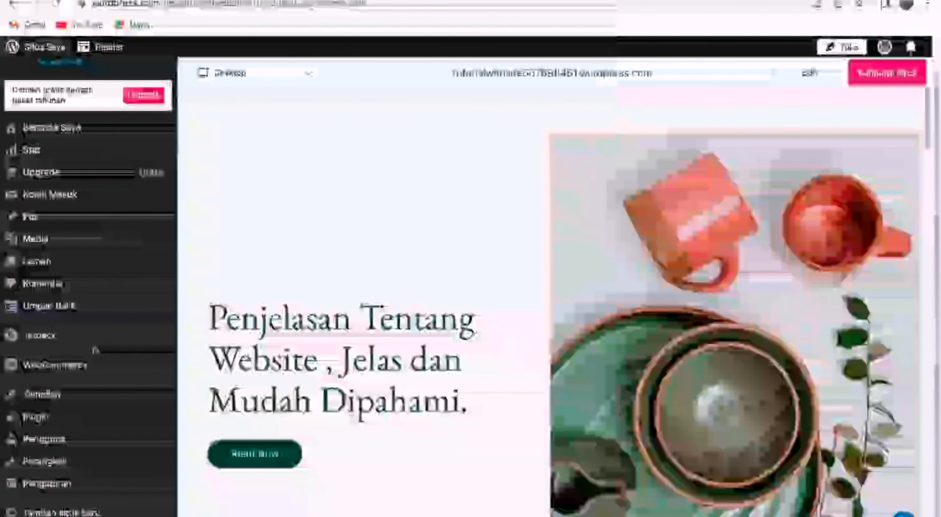
mouse_move(68, 404)
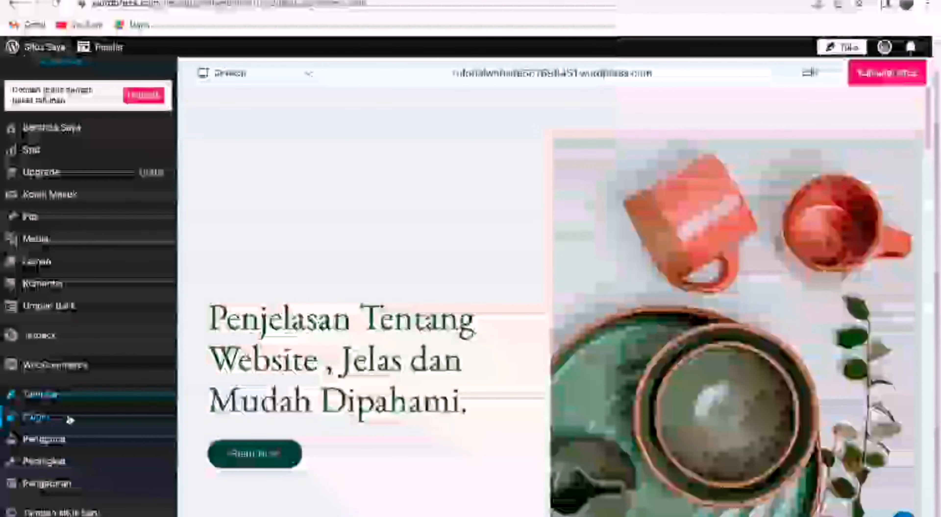
scroll(69, 420, "up", 1)
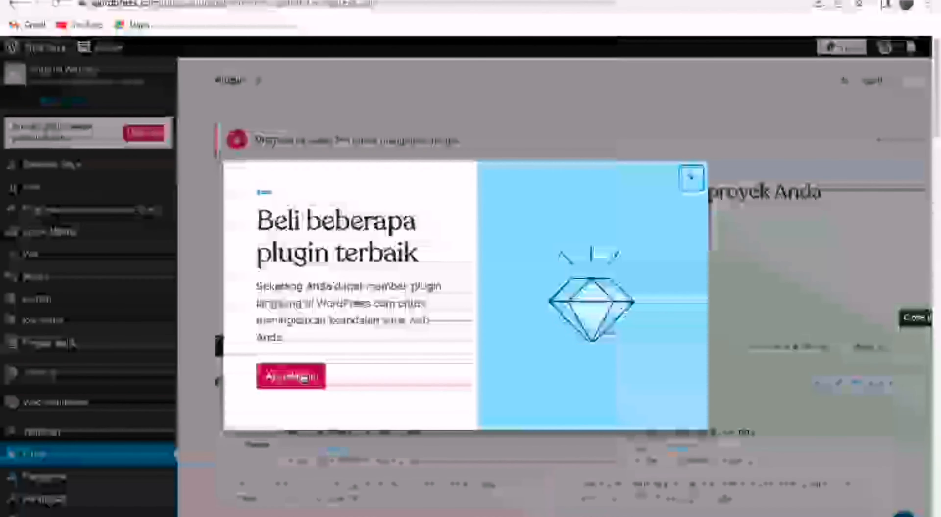
left_click(305, 378)
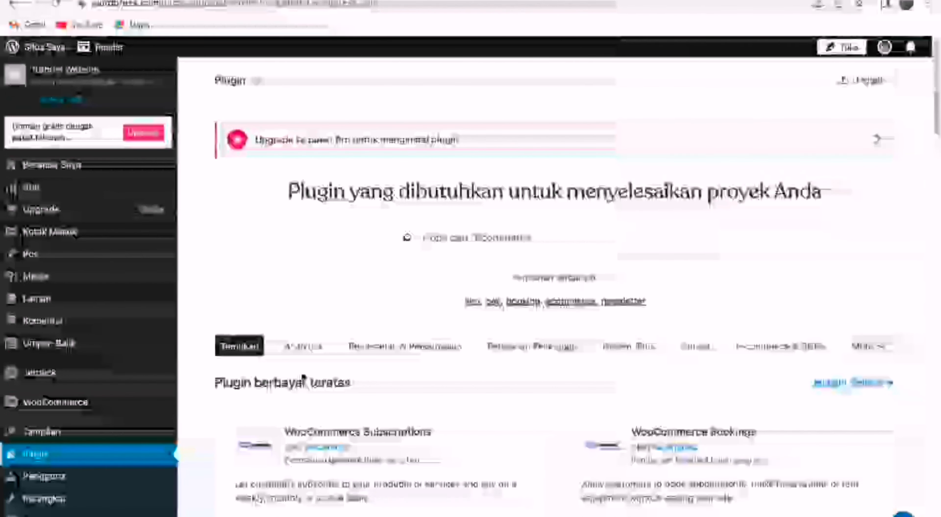
- Browse the paid and editor's-choice plugins, view the Site Kit by Google page, and return to the plugin directory
scroll(483, 405, "down", 8)
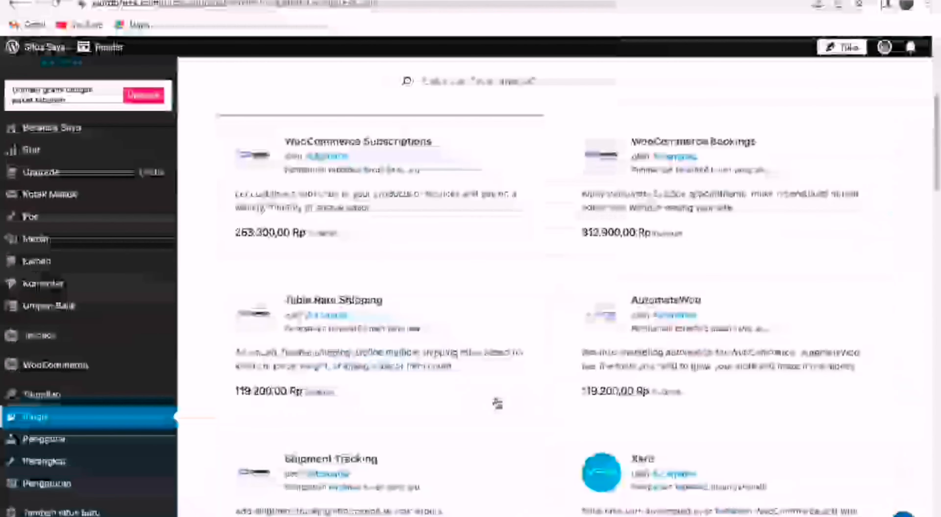
scroll(497, 404, "down", 3)
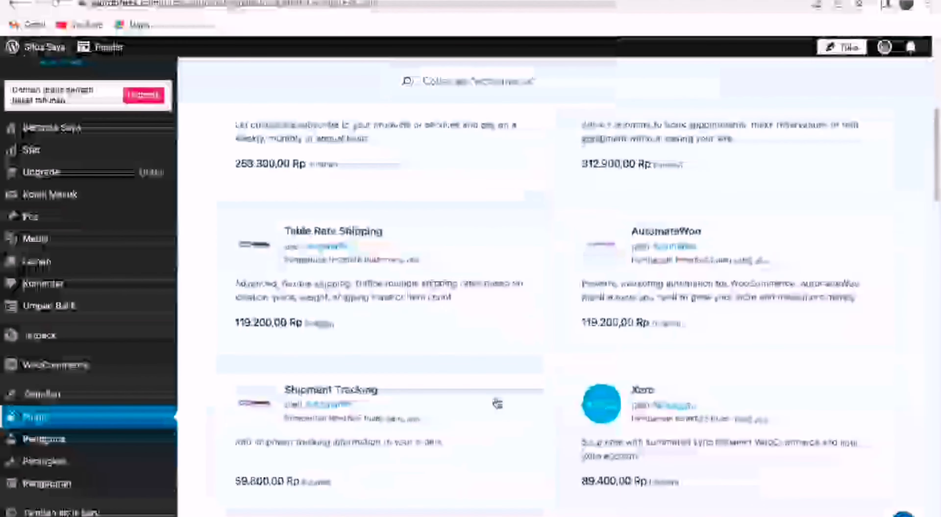
scroll(497, 404, "down", 7)
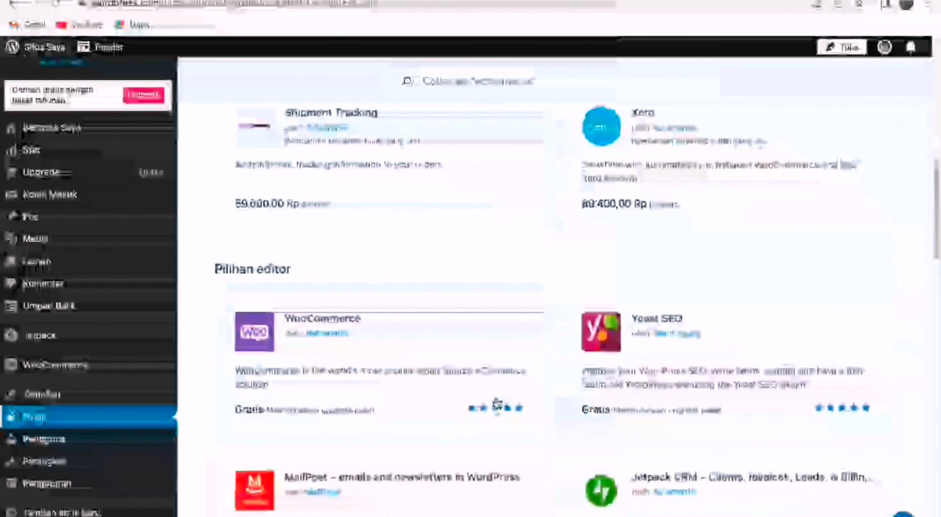
scroll(497, 401, "down", 4)
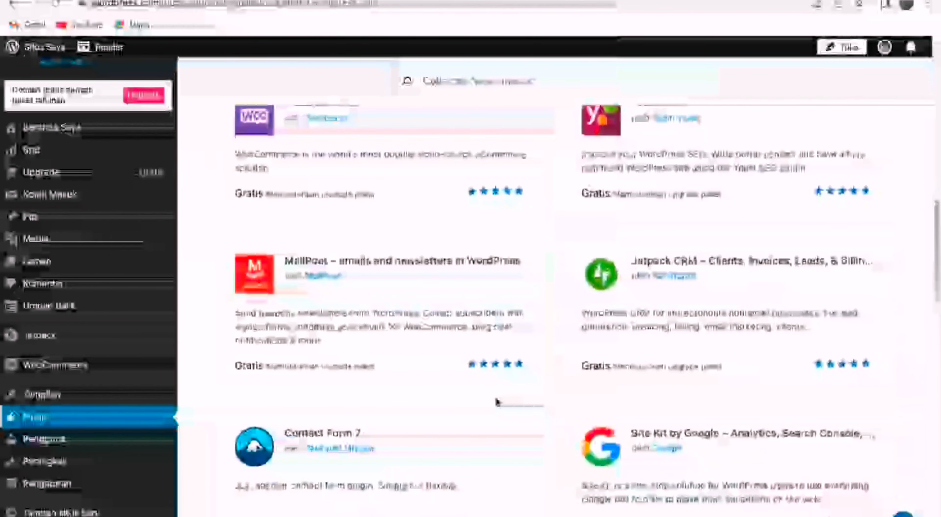
scroll(497, 402, "down", 3)
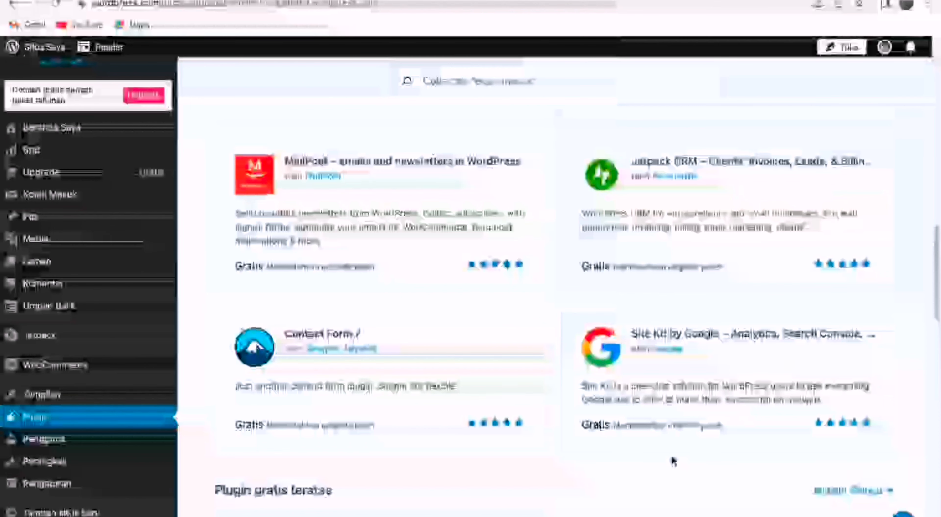
left_click(722, 362)
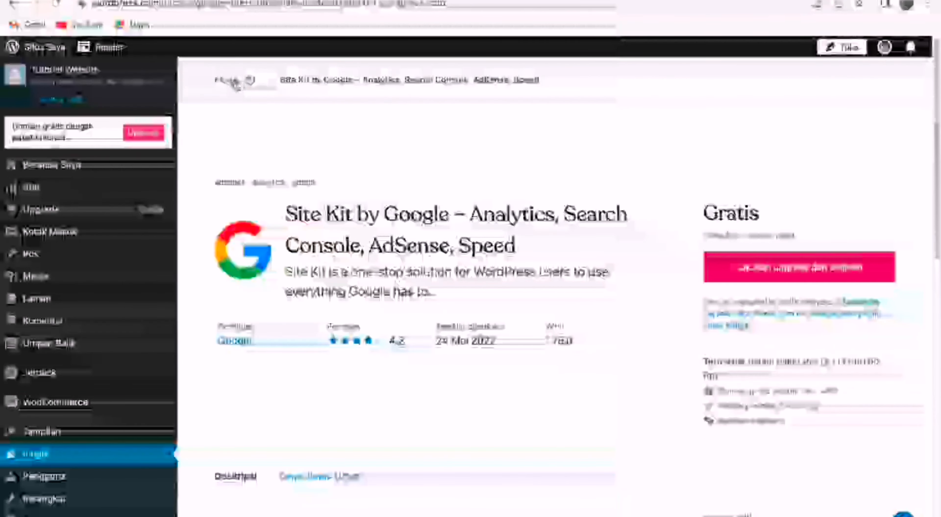
left_click(232, 81)
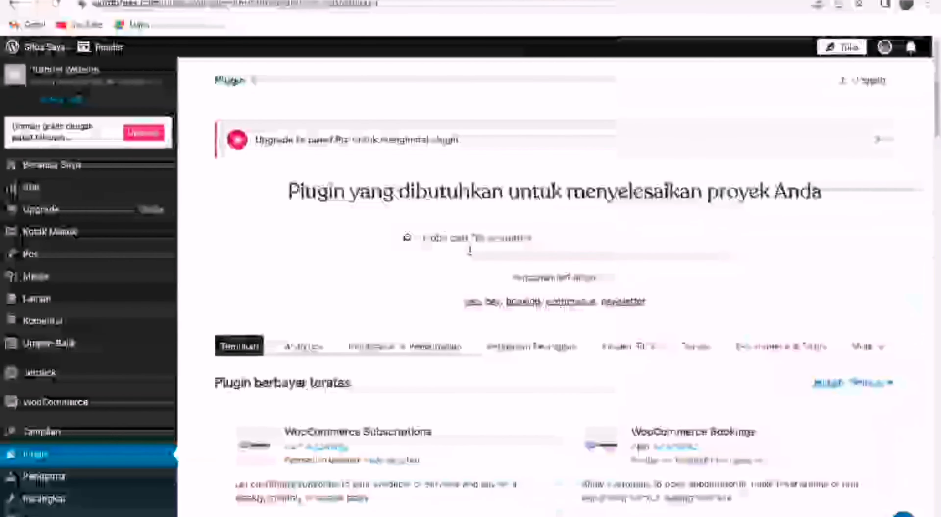
- Look through the plugin directory again and reopen the Site Kit by Google details
scroll(470, 250, "down", 10)
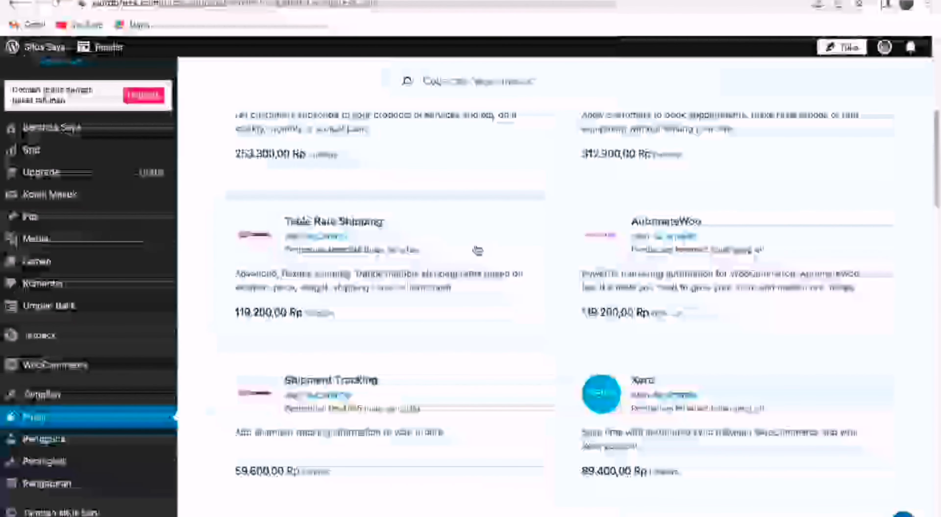
scroll(477, 251, "down", 10)
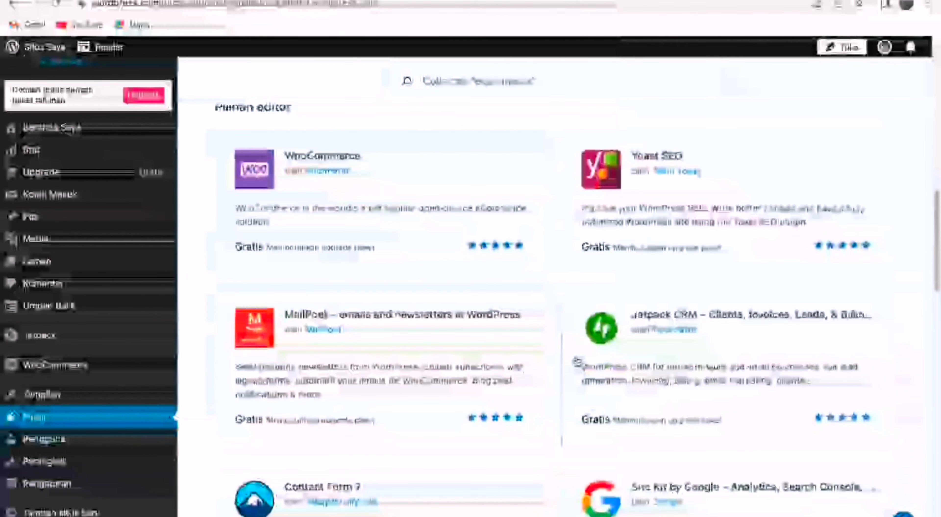
scroll(573, 352, "down", 2)
scroll(572, 352, "down", 3)
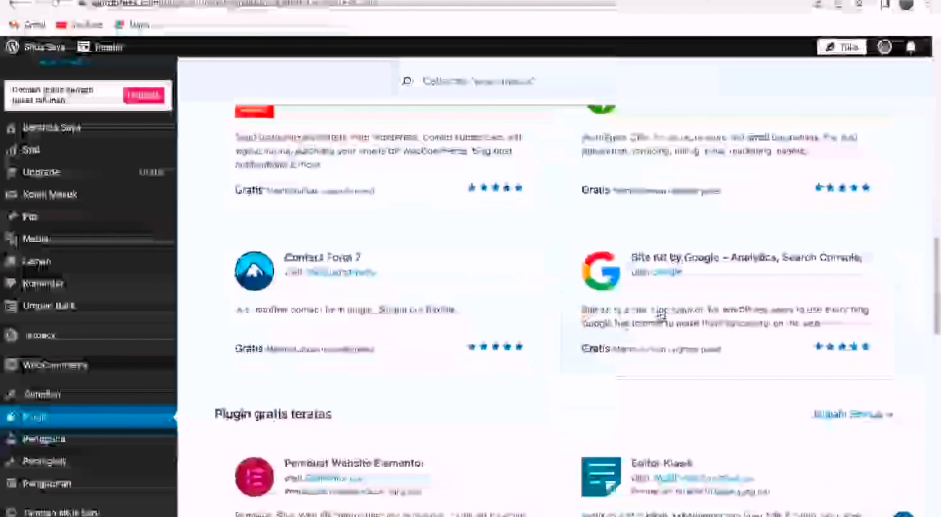
left_click(716, 268)
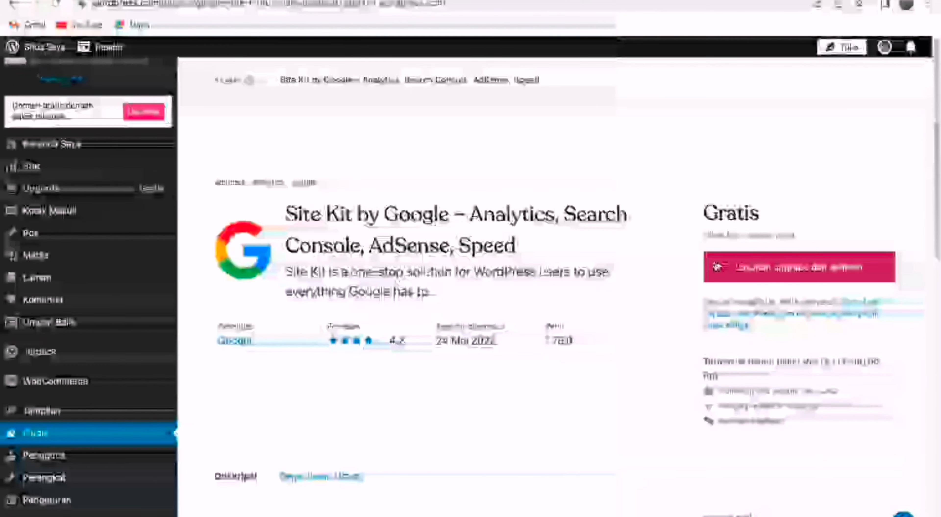
- Read through the Site Kit by Google description and start its plan upgrade and activation
scroll(578, 304, "down", 10)
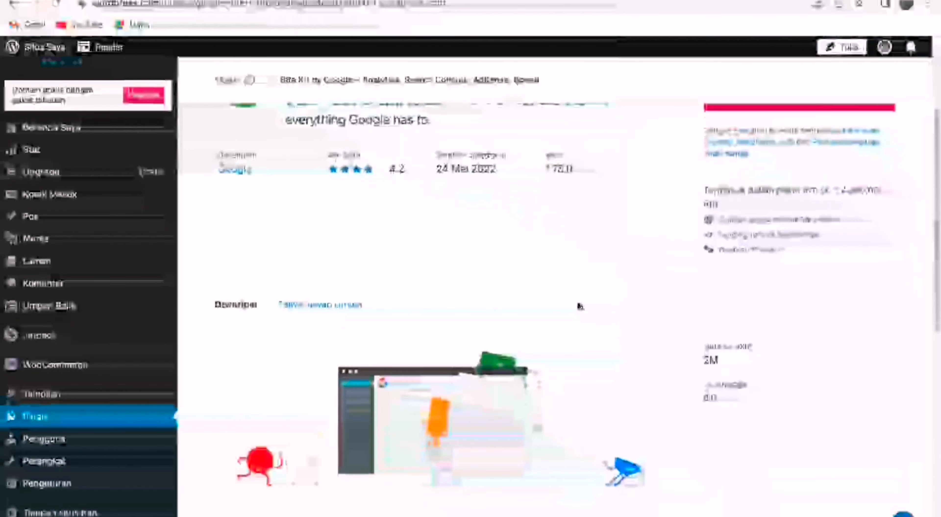
scroll(577, 305, "down", 3)
scroll(577, 304, "up", 15)
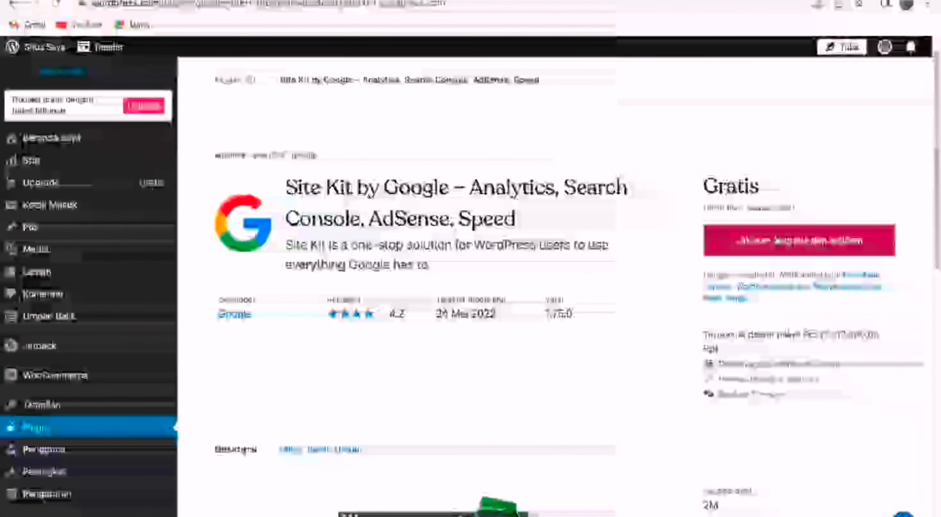
left_click(777, 239)
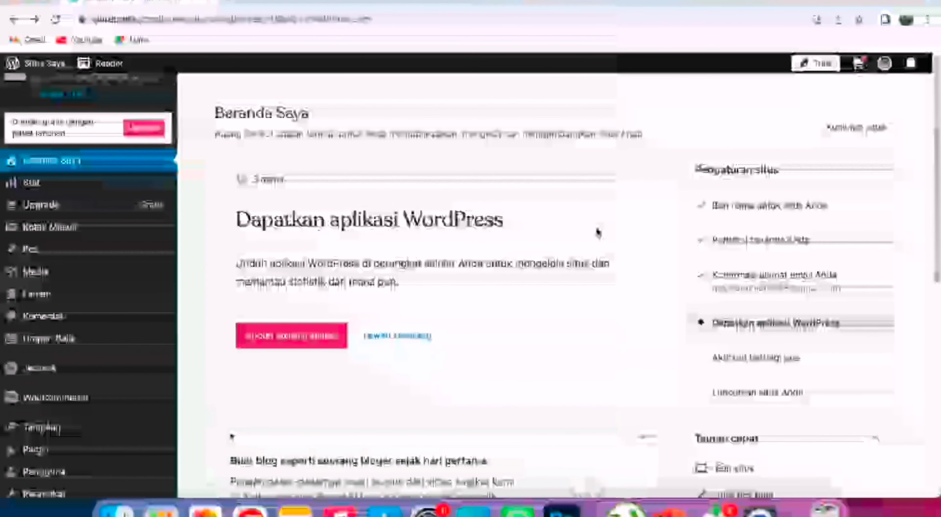
- Create a new post with the title "Cara Membuat Website sederhana"
mouse_move(153, 246)
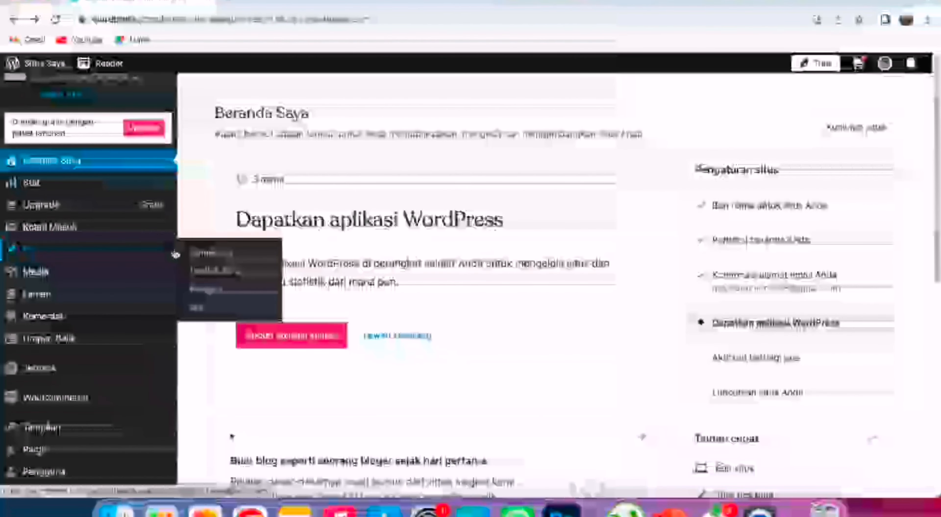
left_click(216, 269)
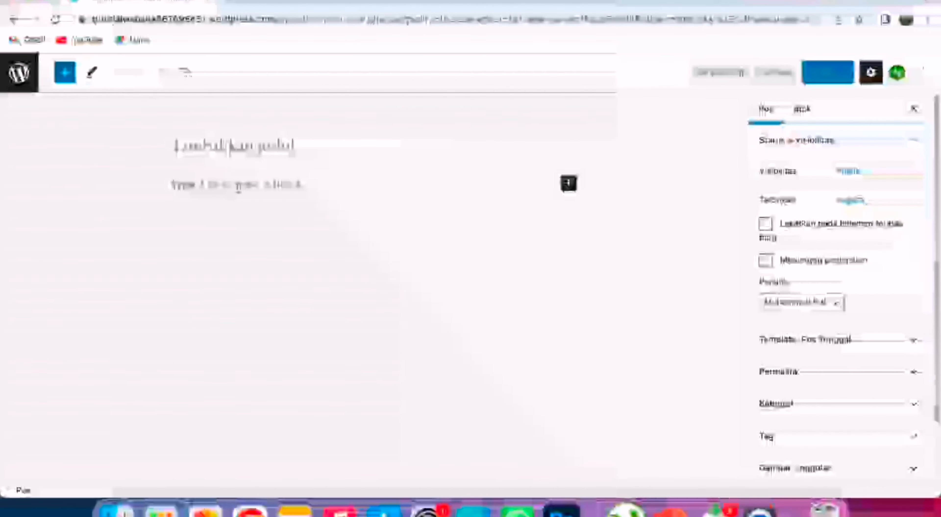
type("Cara")
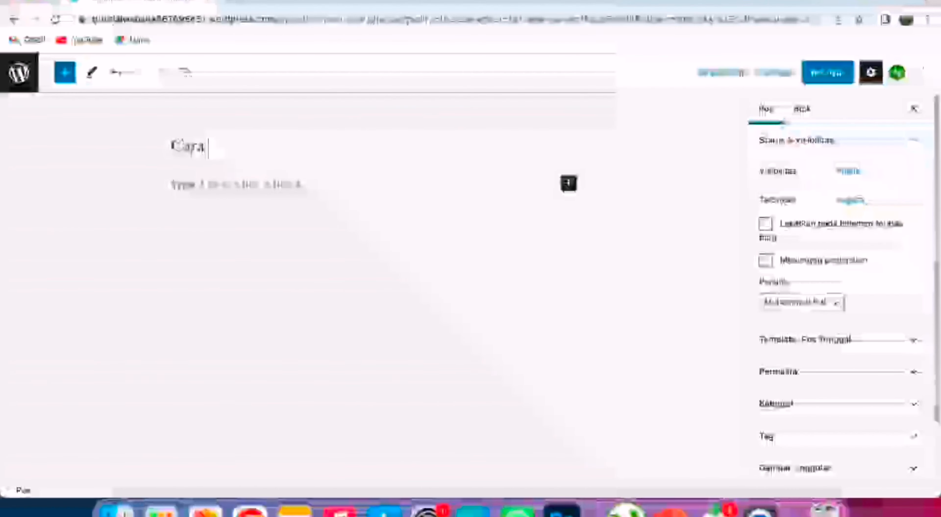
type(" Membua")
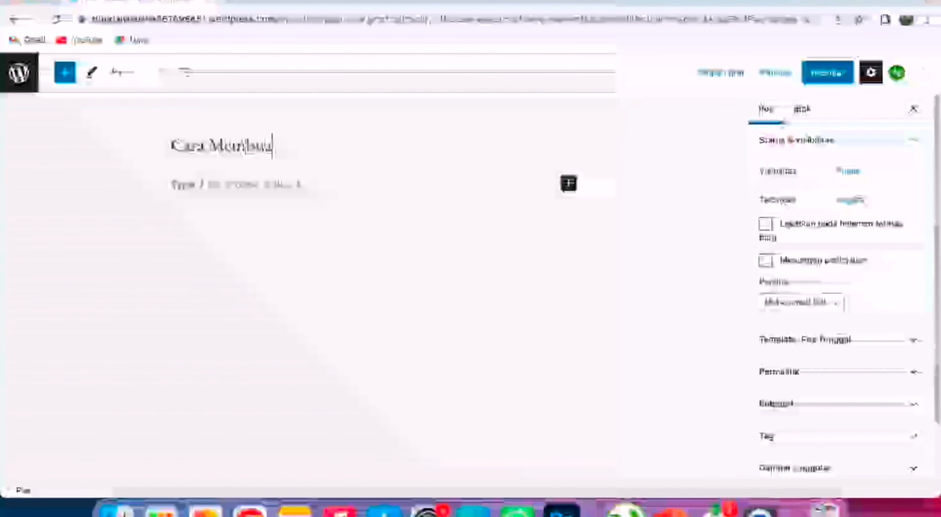
type("t Website ")
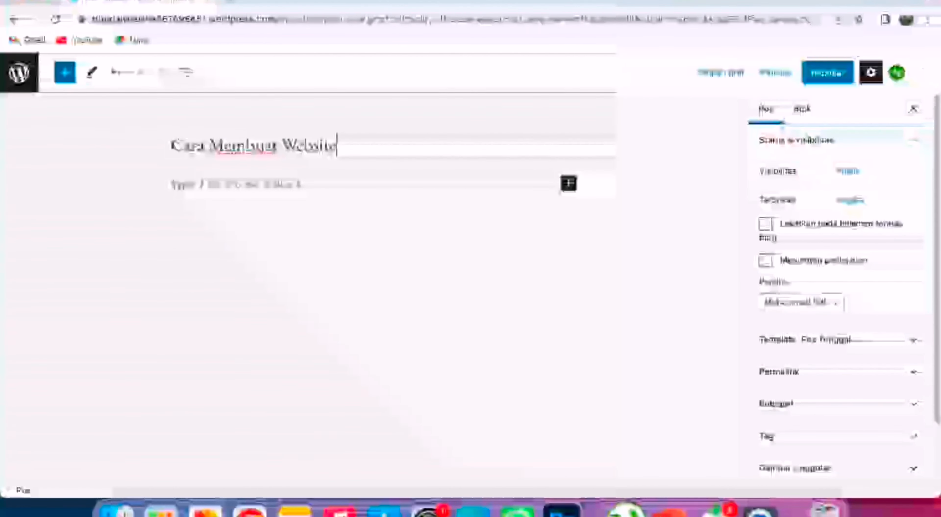
type("sekolah")
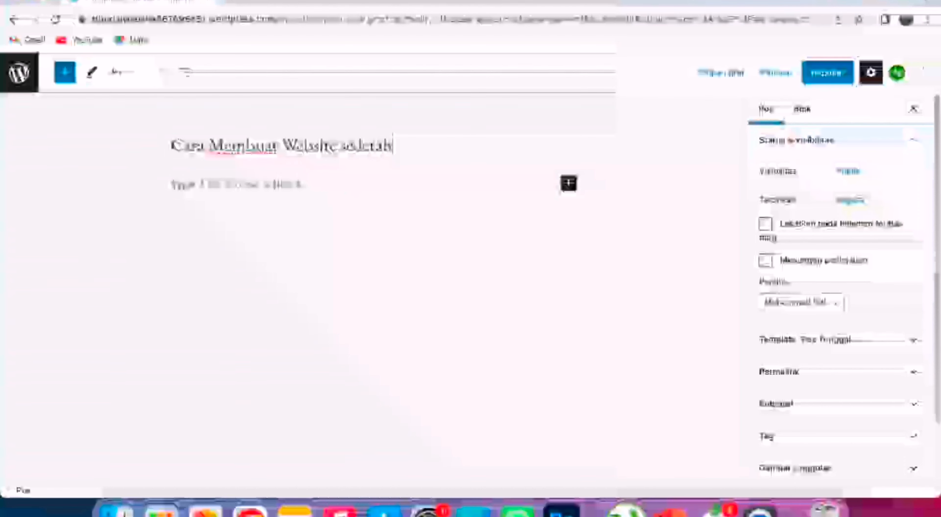
key("BackSpace")
key("BackSpace")
key("BackSpace")
key("BackSpace")
key("BackSpace")
type("derhana")
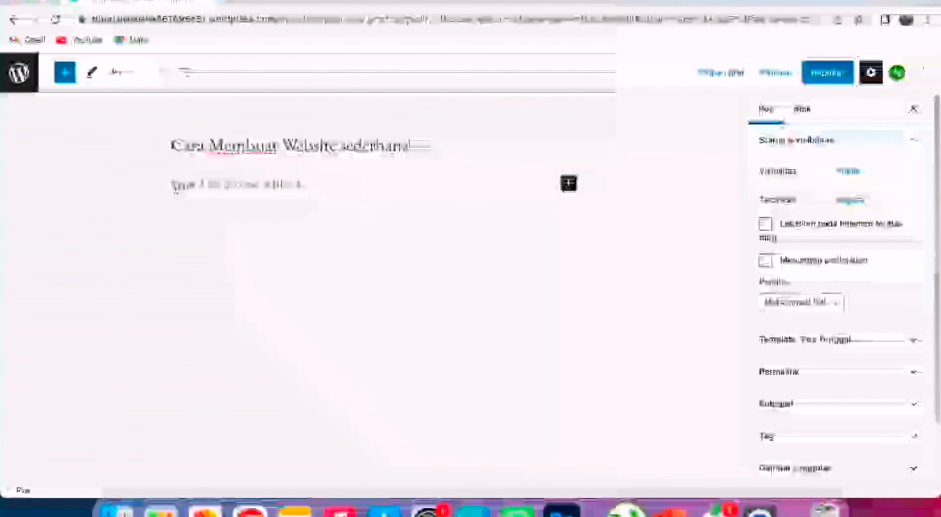
- Write the post's first paragraph: "website merupakan berbagai kumpulan informasi yang disajikan kepada pengunjung (visitor)"
left_click(179, 185)
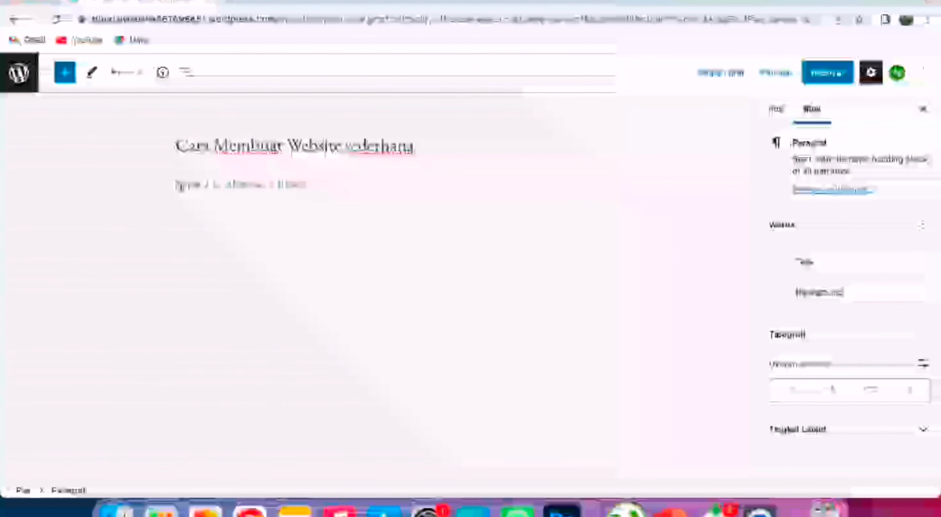
type("Ini ad")
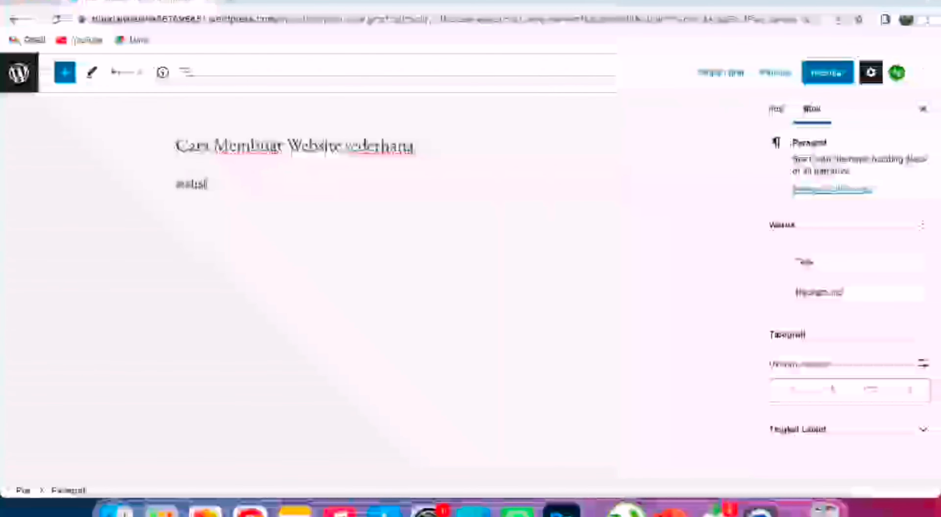
type("site ini ad")
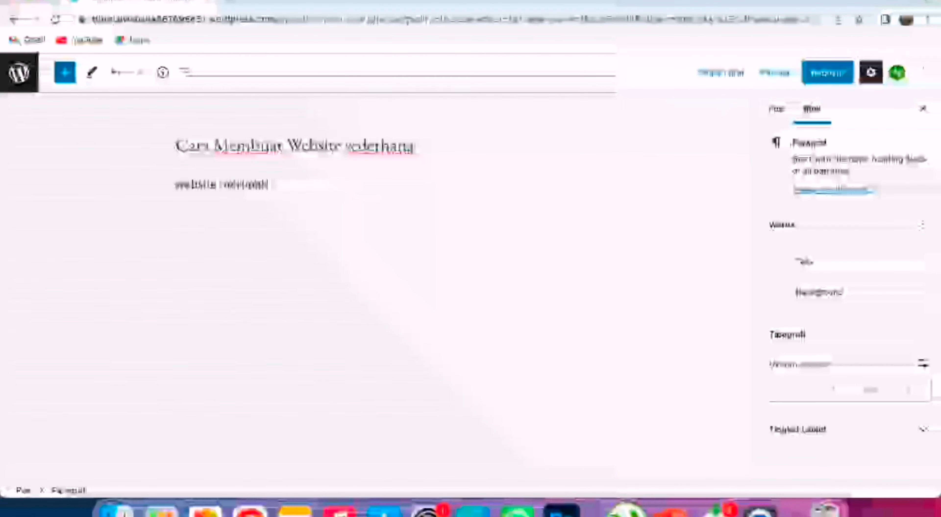
type(" hal")
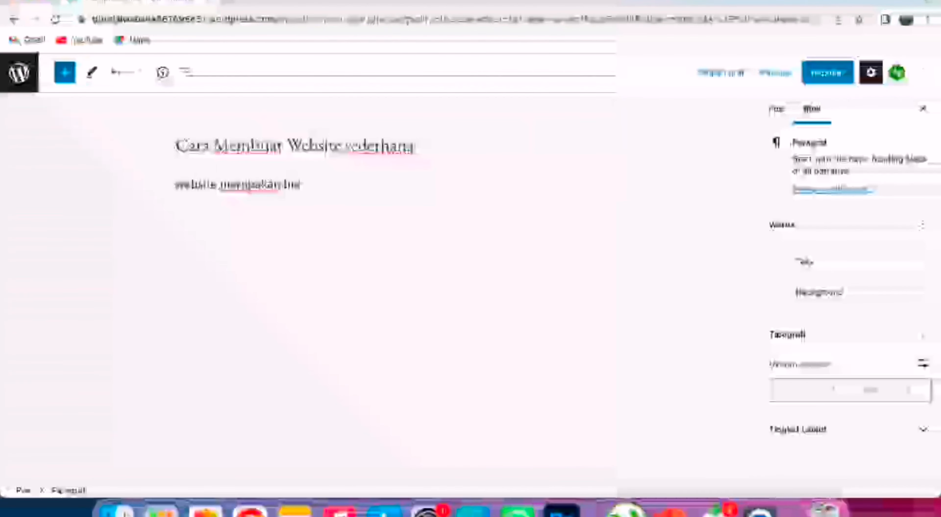
type("bagai h")
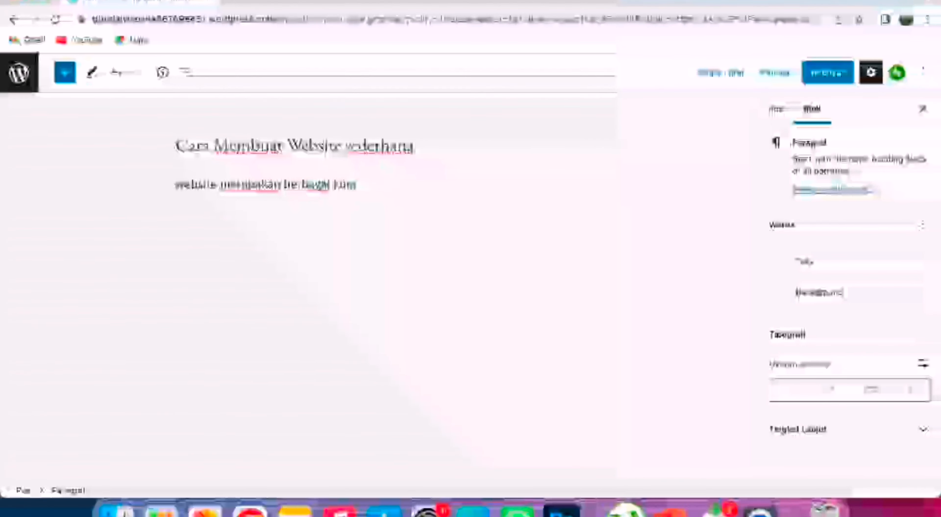
type("umpulan infor")
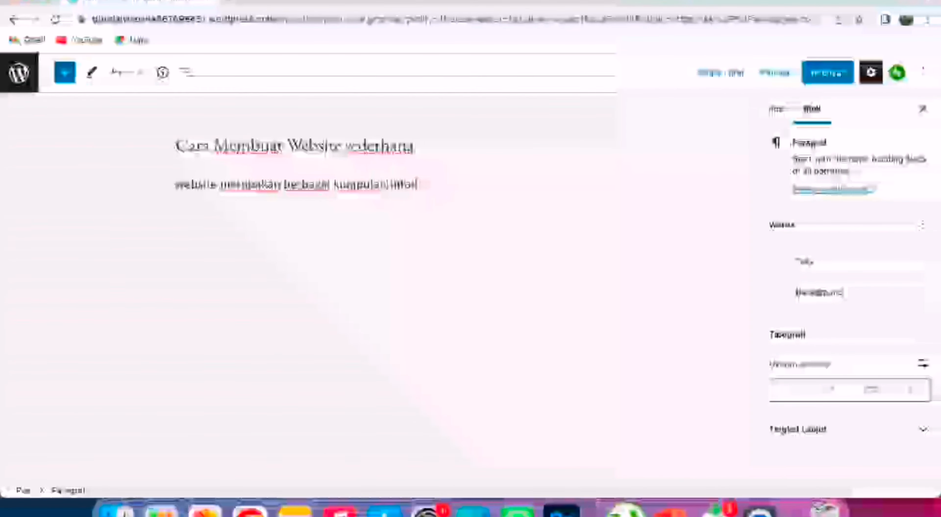
type("masi y")
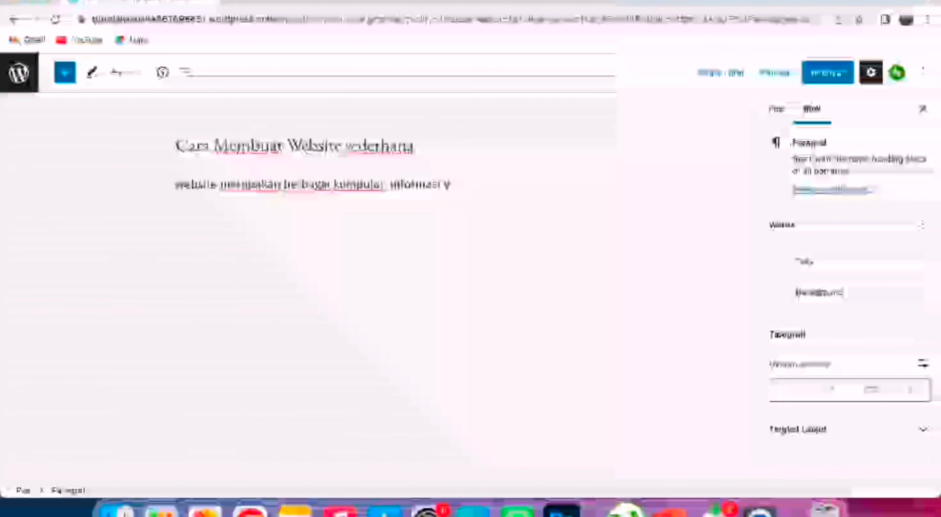
type("ang disaj")
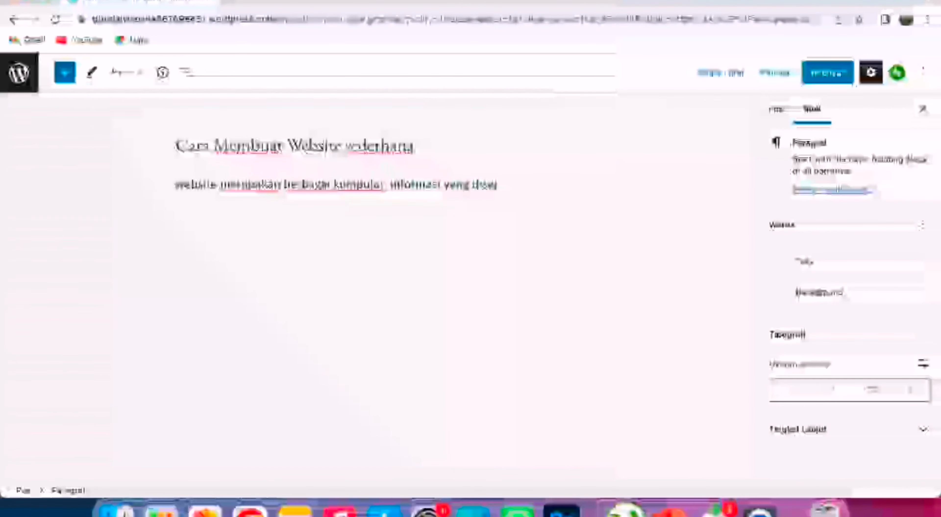
type("ikan kep")
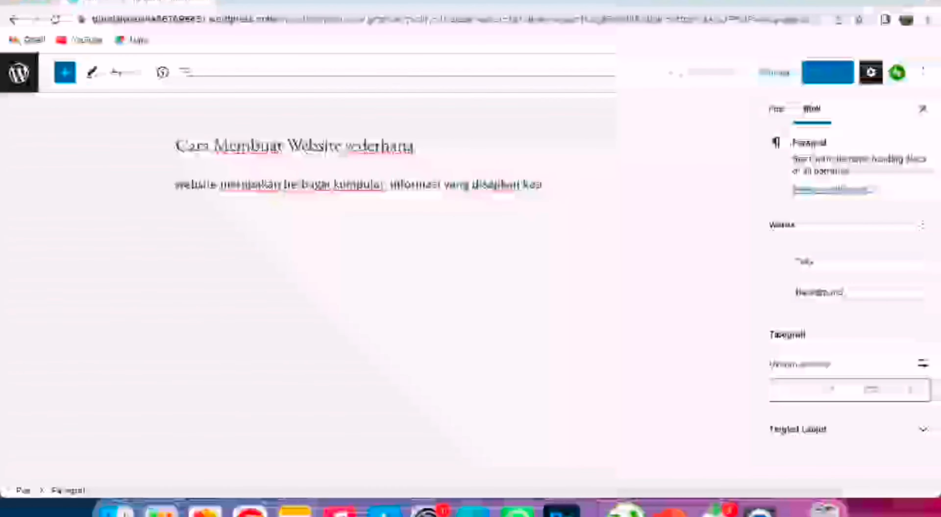
type("ada")
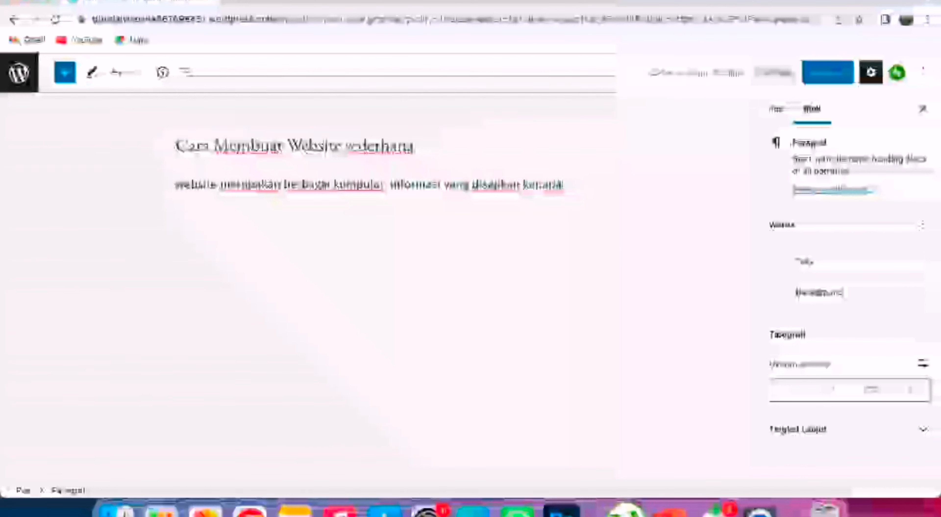
type(" pengguna")
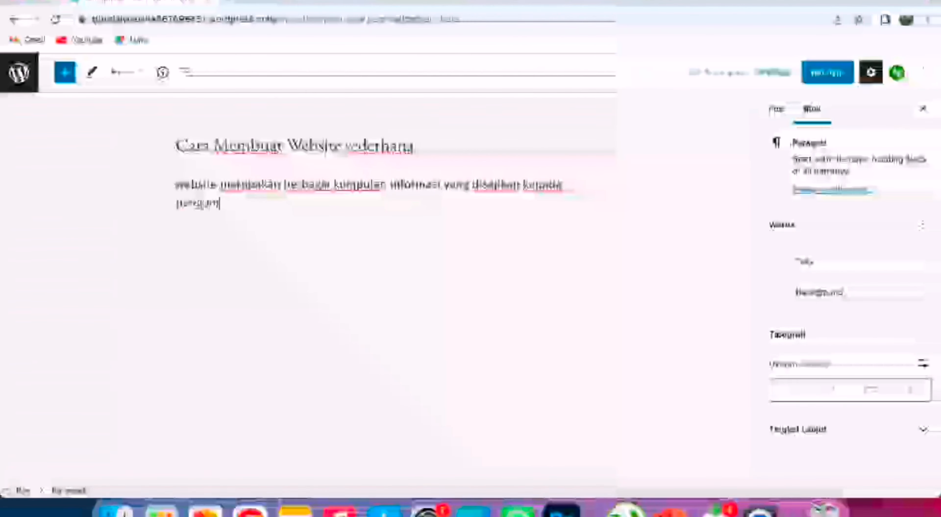
type("g (U")
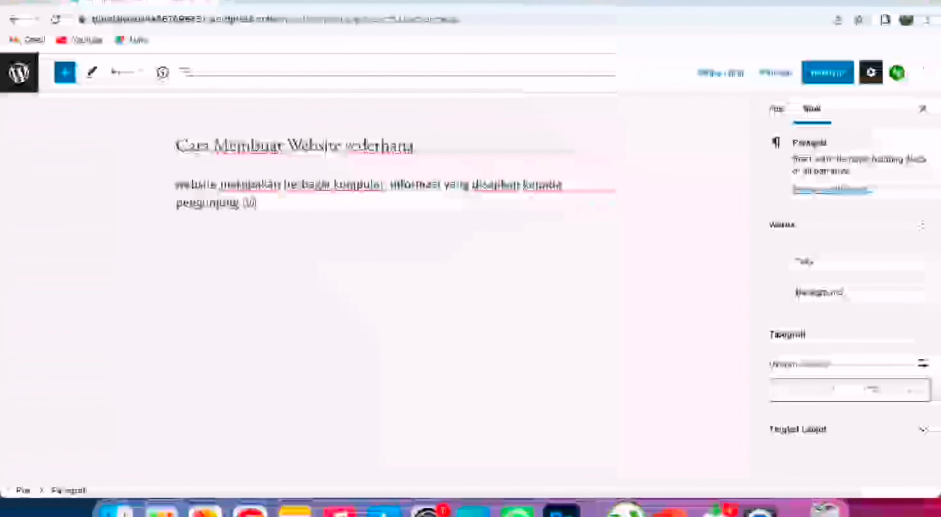
type("isitor)")
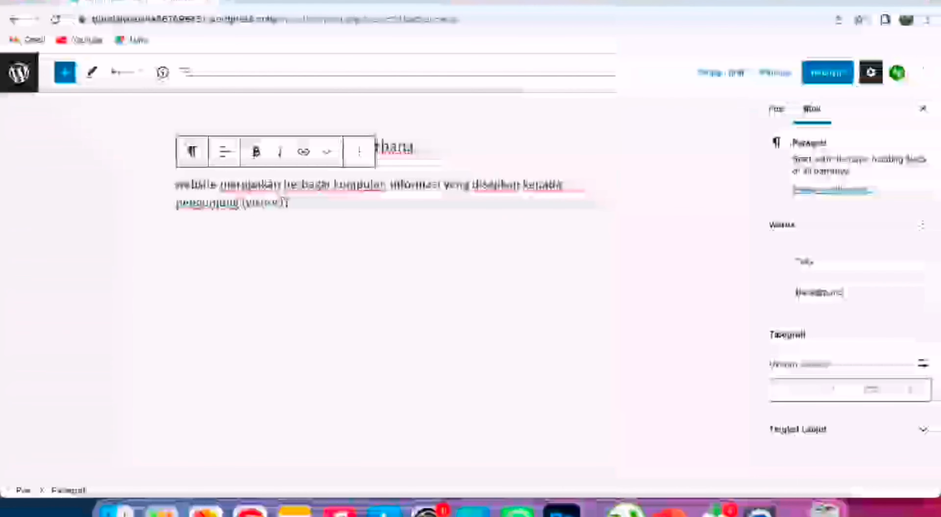
- Try the largest and second-smallest font size presets on the whole paragraph, and set it to the smallest preset
left_click_drag(286, 203, 175, 185)
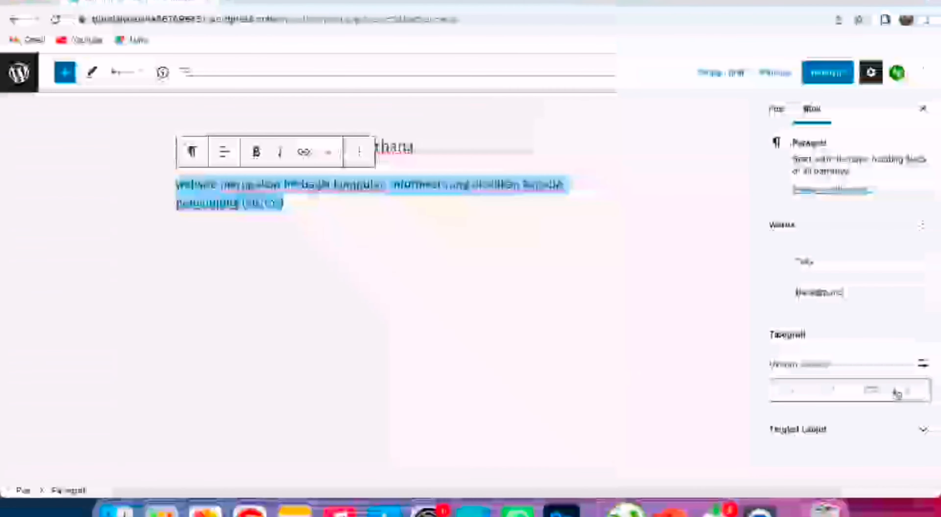
left_click(905, 397)
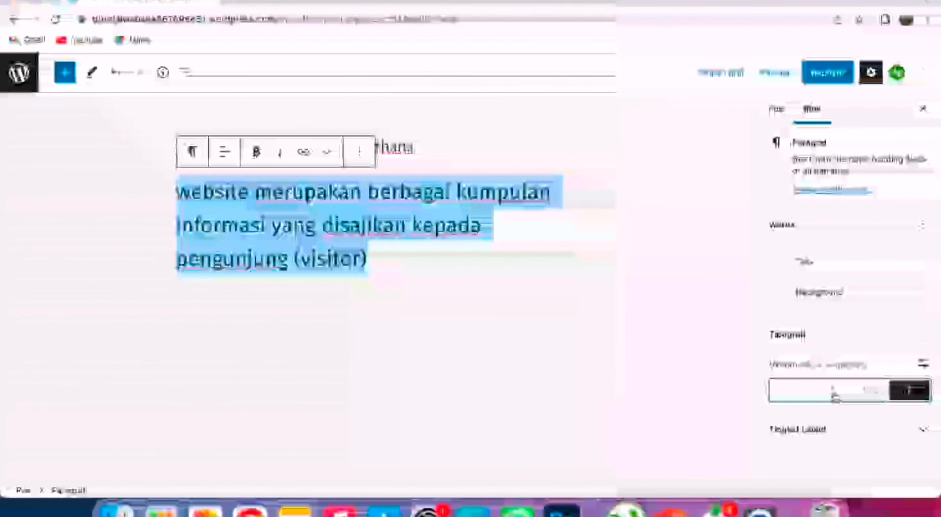
left_click(834, 395)
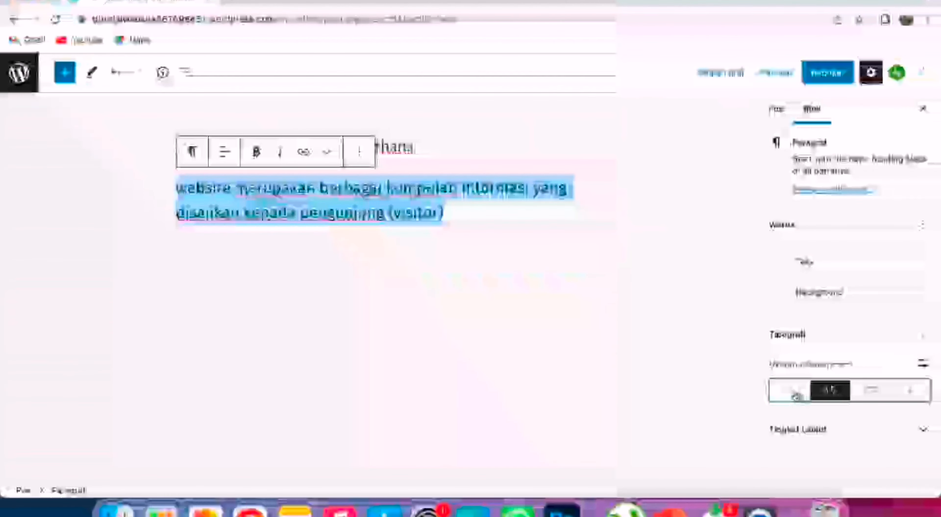
left_click(795, 395)
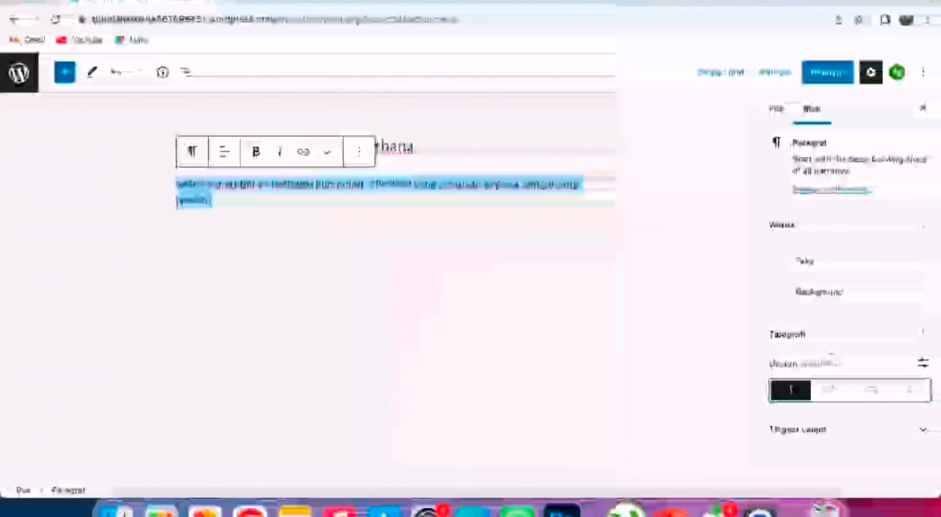
- Look at the paragraph's advanced settings for the HTML anchor and additional CSS class, and close the block settings
left_click(915, 431)
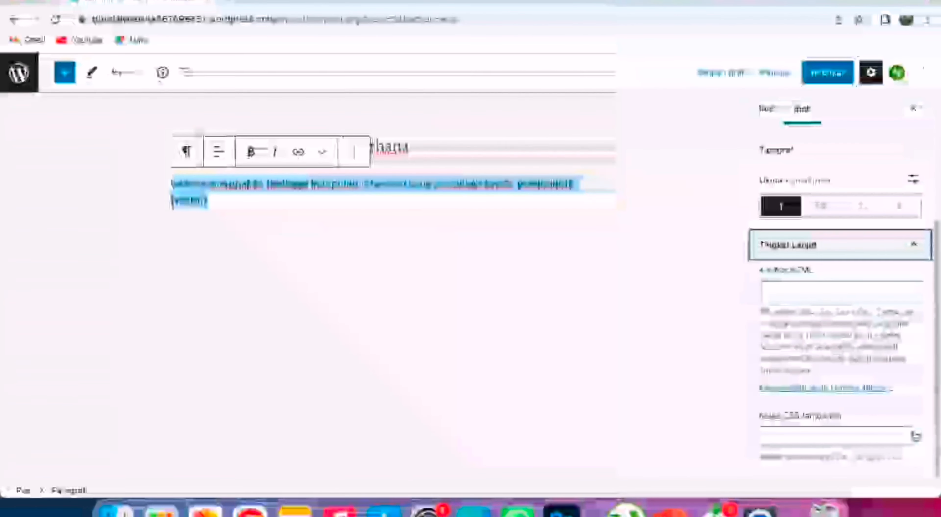
scroll(867, 355, "up", 1)
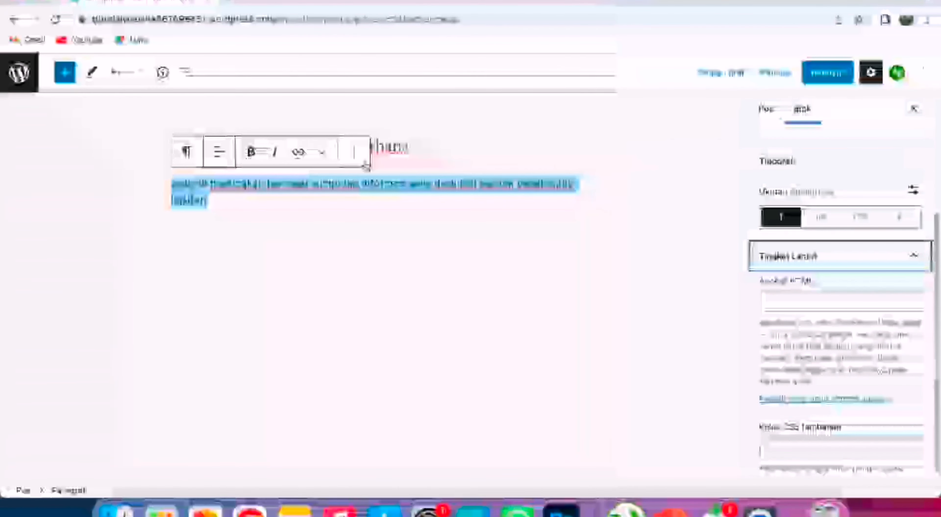
left_click(337, 187)
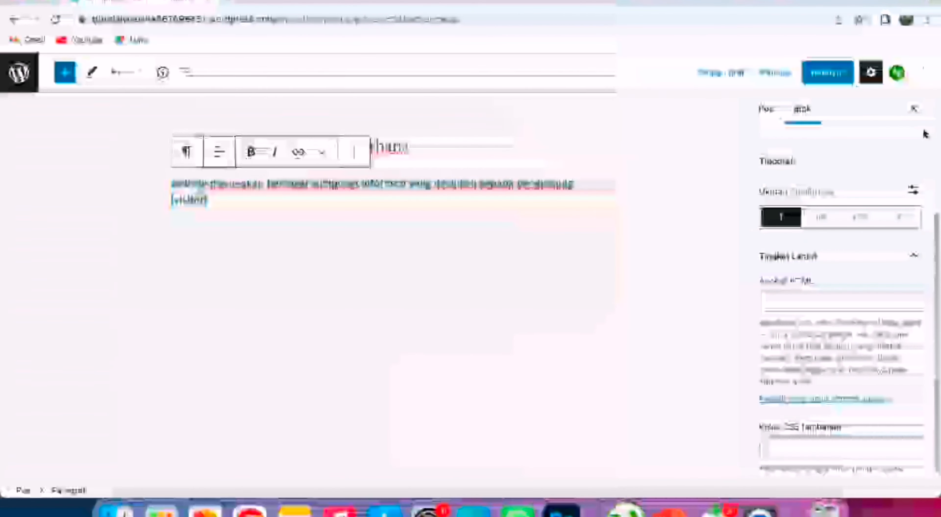
left_click(915, 110)
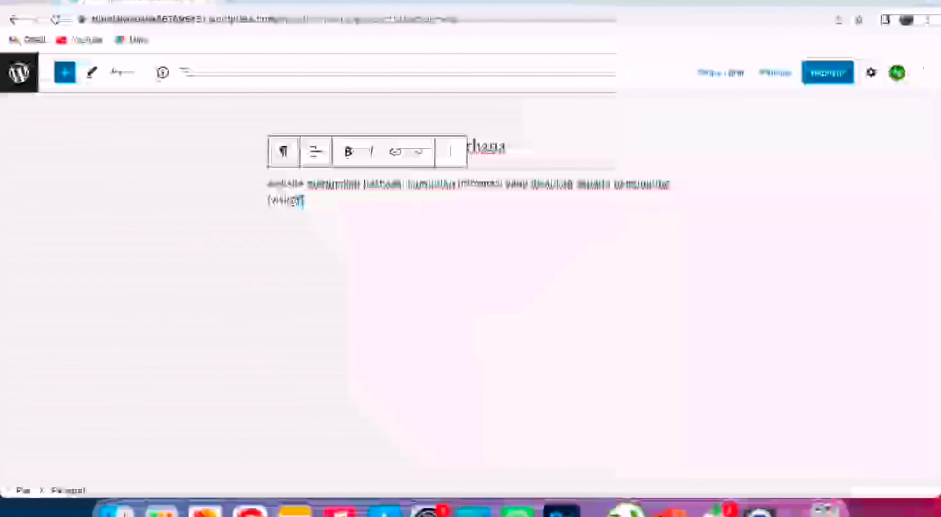
- Format "(visitor)" at the end of the paragraph as bold and italic
left_click_drag(280, 201, 271, 202)
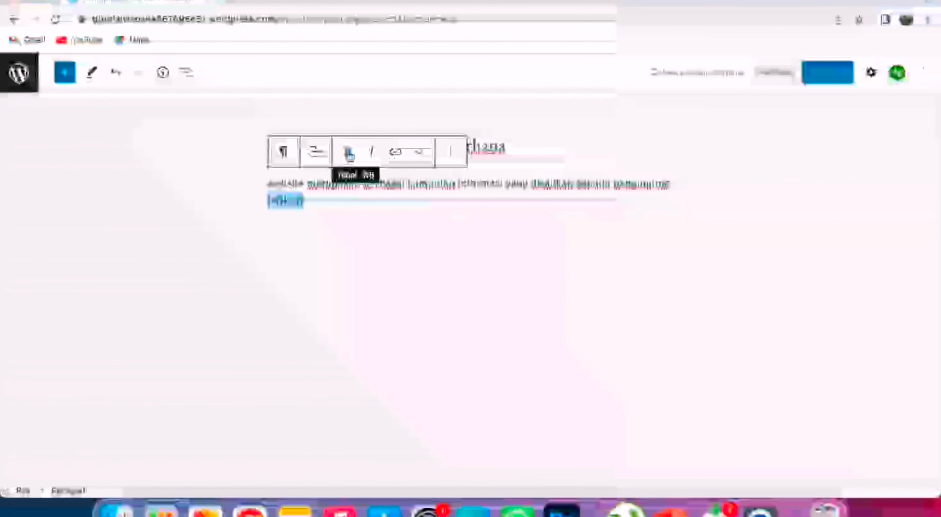
left_click(349, 153)
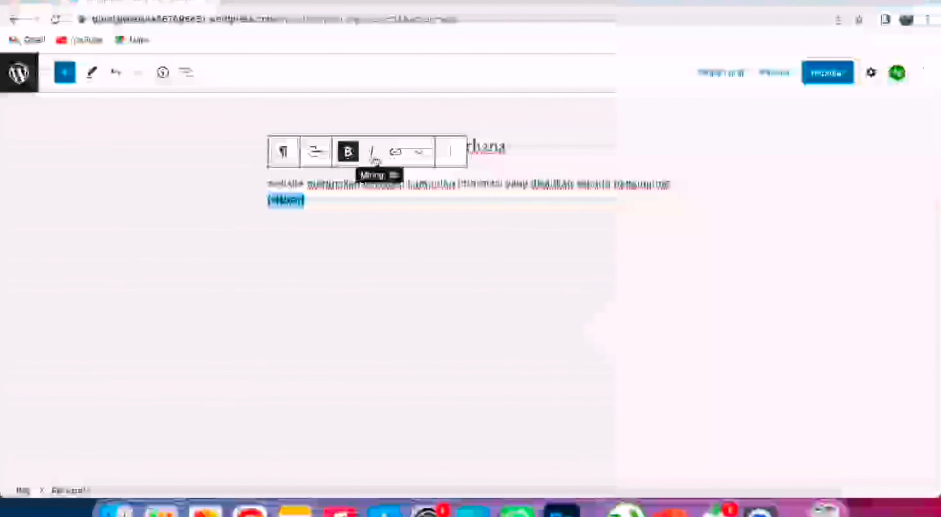
left_click(375, 159)
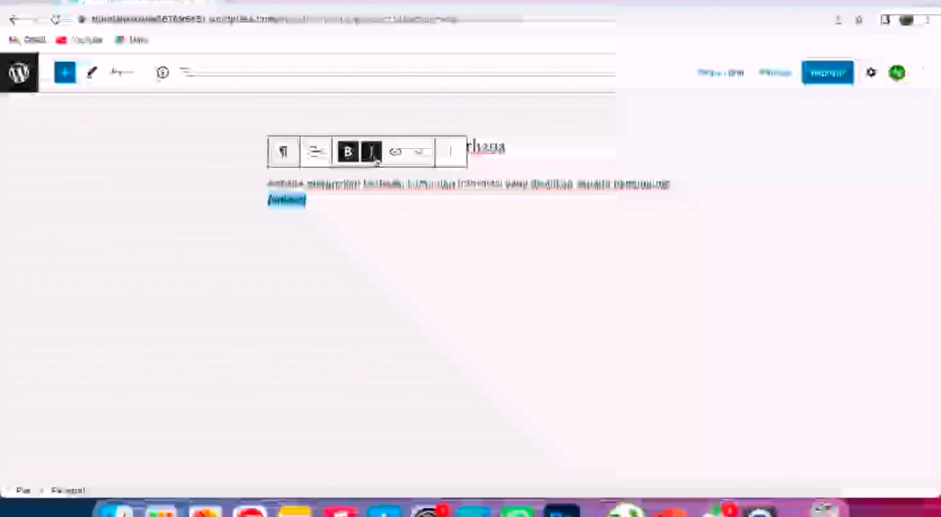
left_click(348, 198)
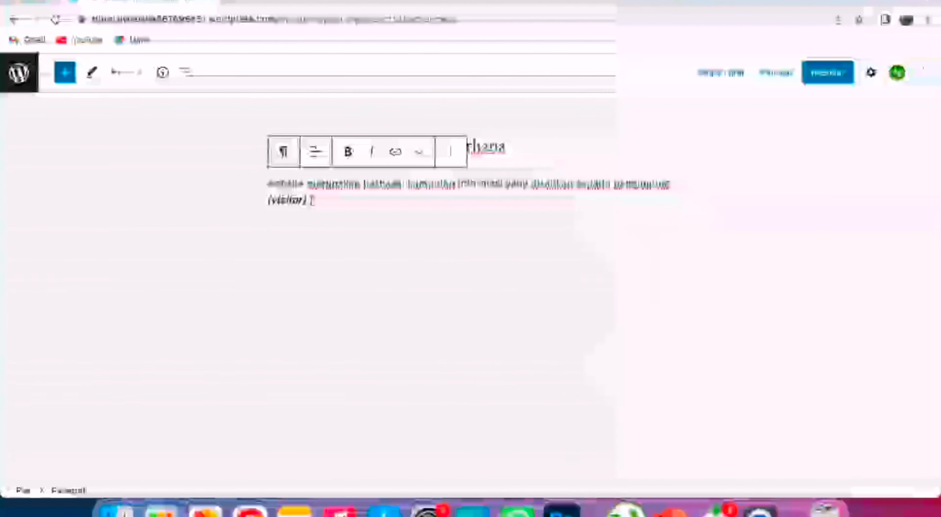
left_click_drag(309, 201, 267, 202)
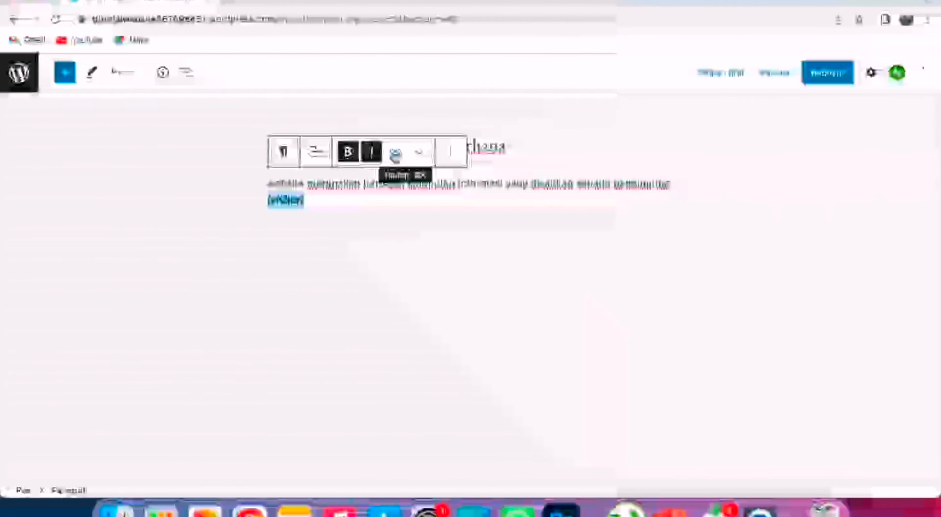
left_click(395, 154)
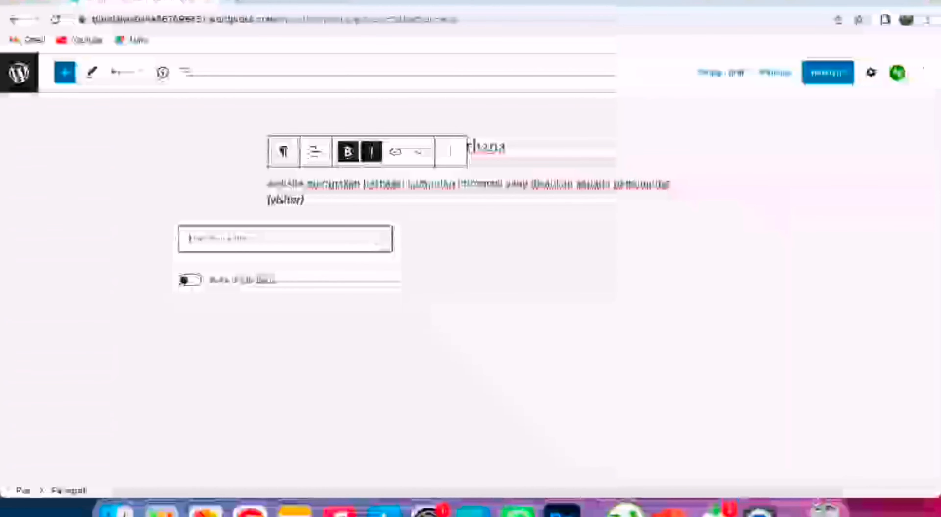
left_click(234, 18)
left_click(237, 3)
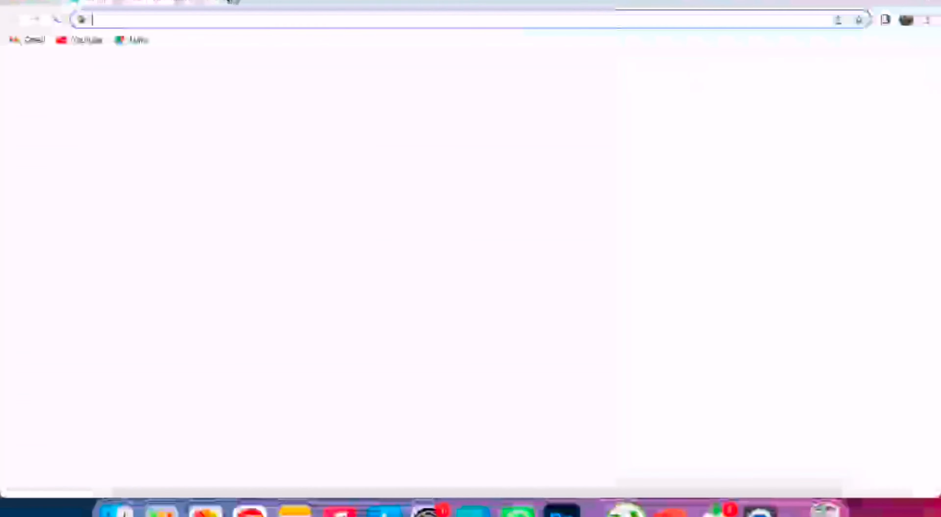
type("facebook.com")
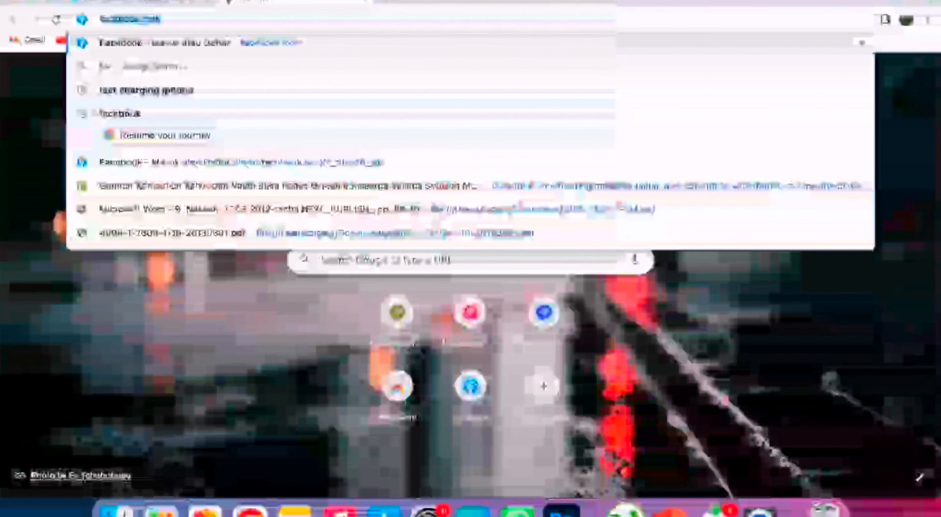
key("Return")
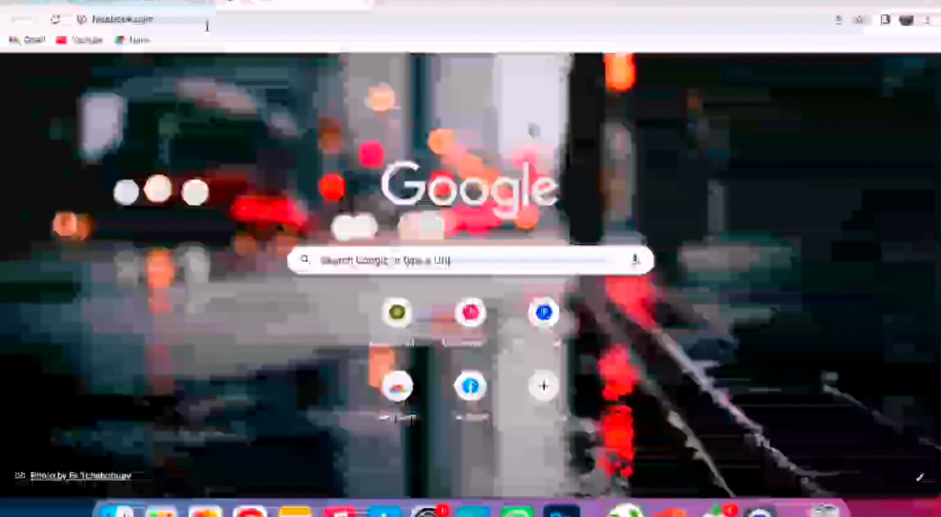
left_click(178, 20)
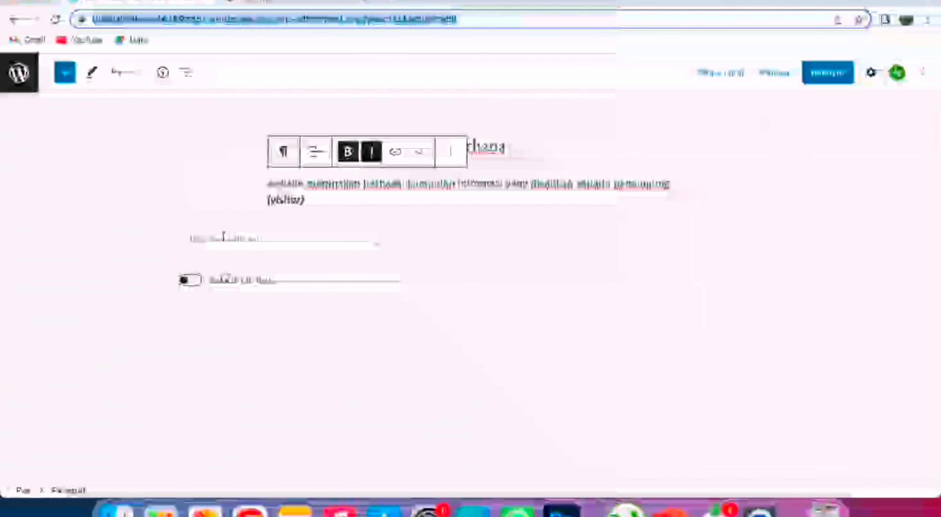
left_click(224, 237)
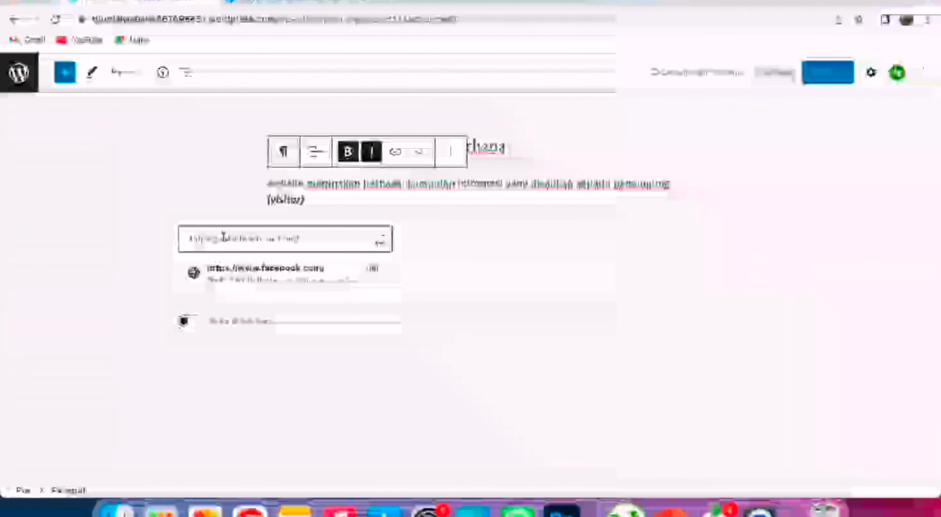
key("Return")
left_click(380, 246)
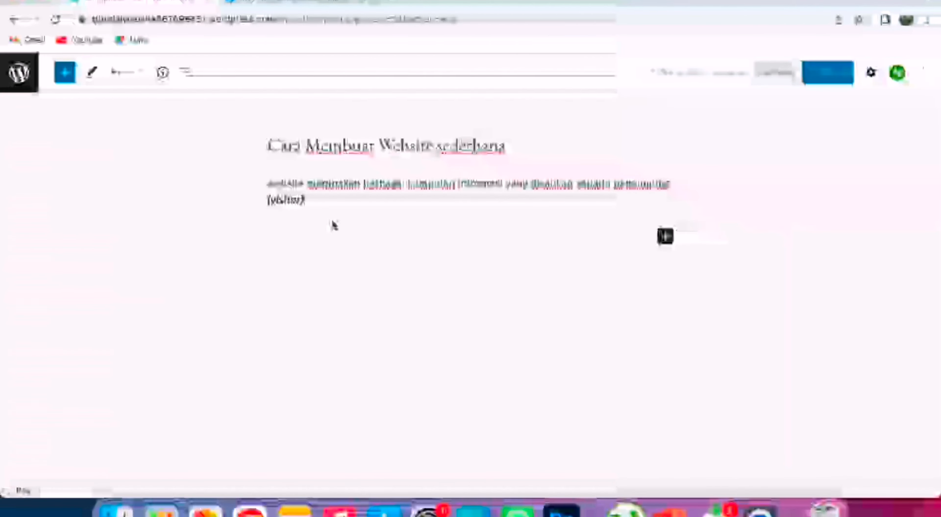
- Remove the Facebook link from "(visitor)"
left_click(313, 200)
key("Left")
key("Left")
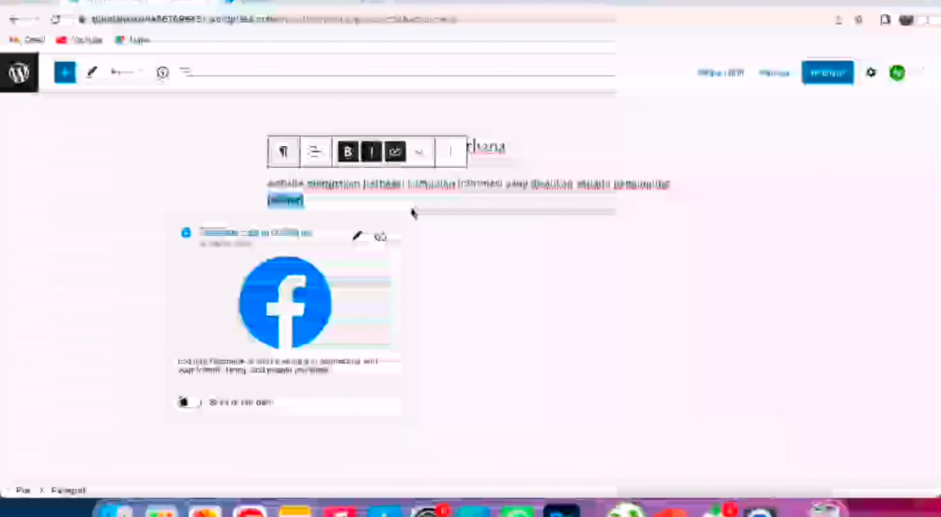
left_click(398, 157)
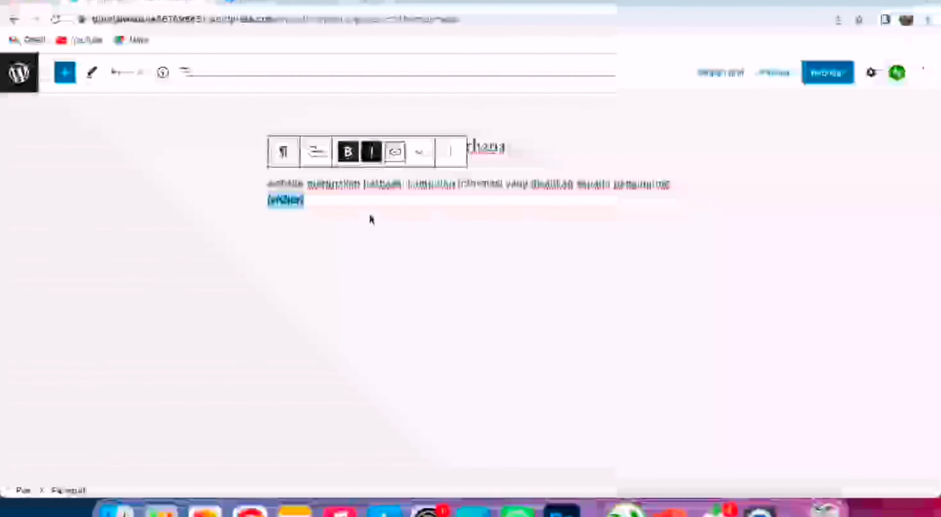
- Deselect "(visitor)" and add an empty paragraph below the post's text
left_click(354, 203)
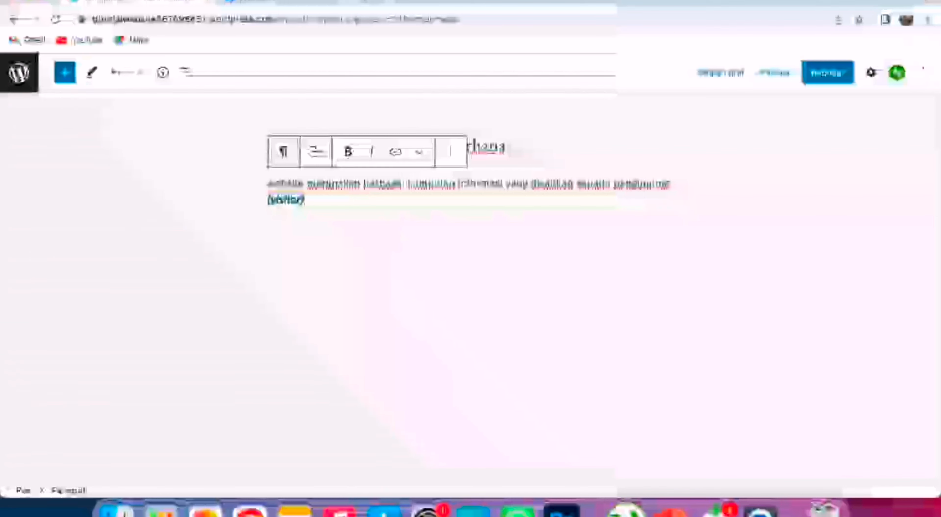
left_click(443, 215)
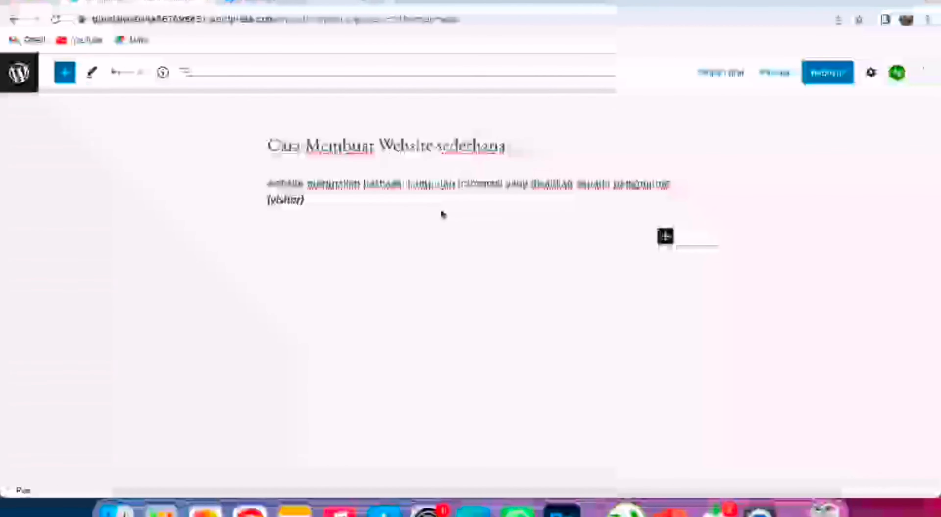
left_click(633, 239)
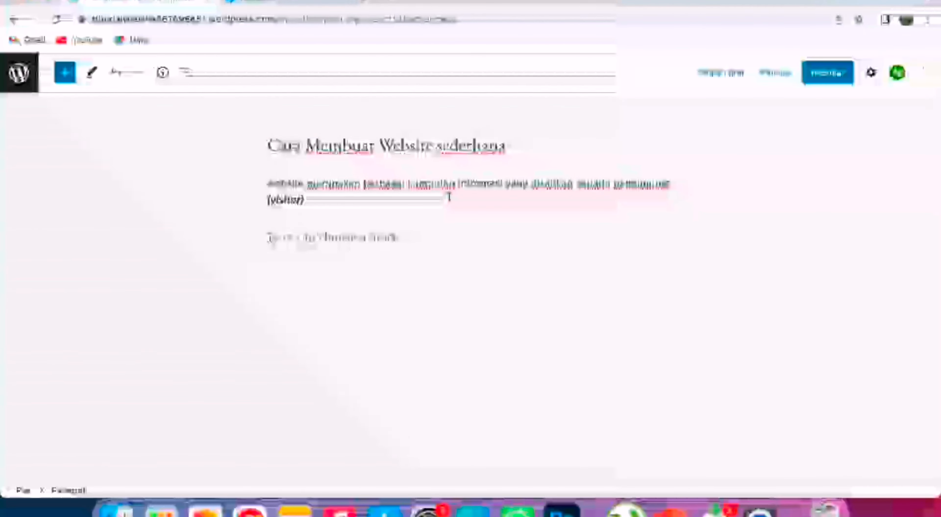
left_click(449, 197)
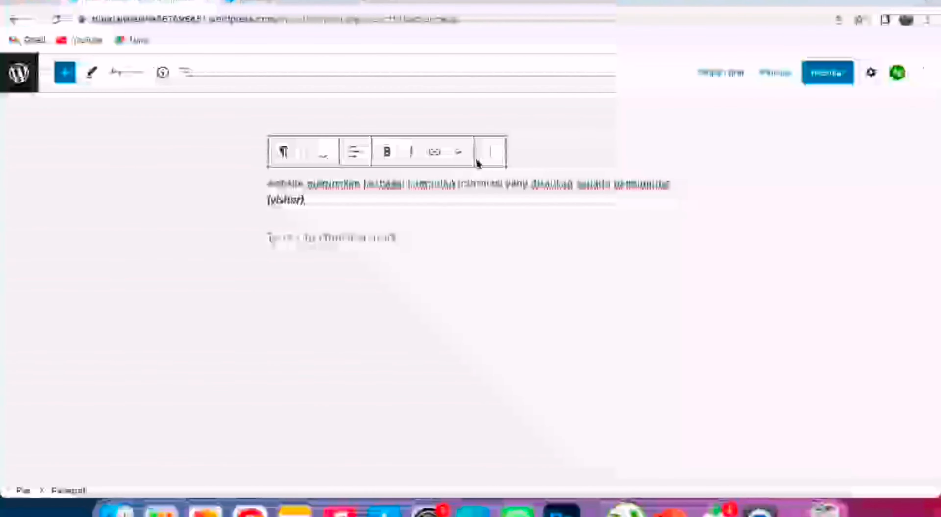
key("Return")
key("Return")
key("Return")
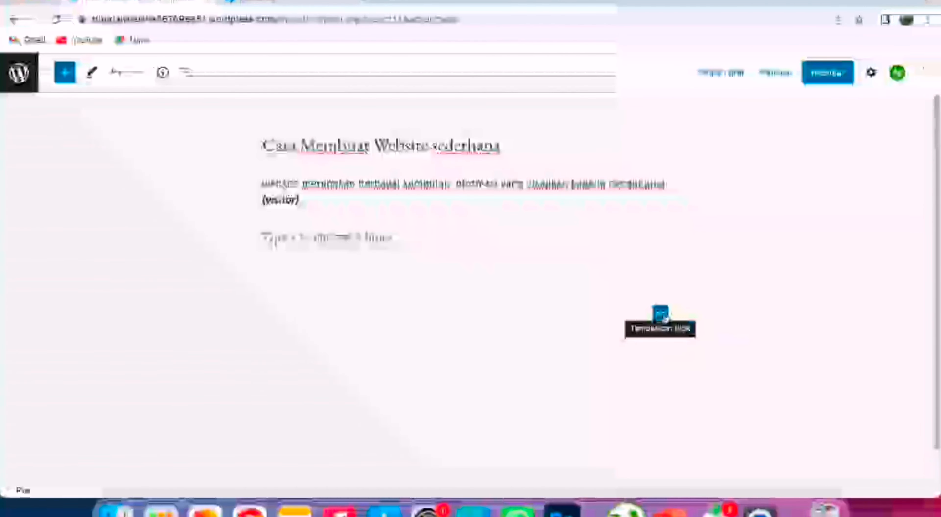
- Insert a gallery block below the empty paragraph and upload Database.png from the Downloads folder into it
left_click(661, 314)
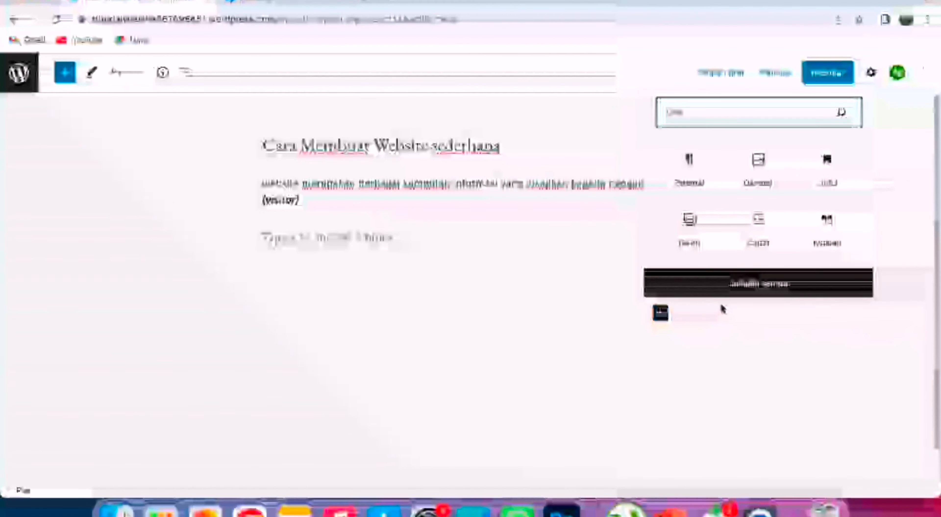
left_click(689, 219)
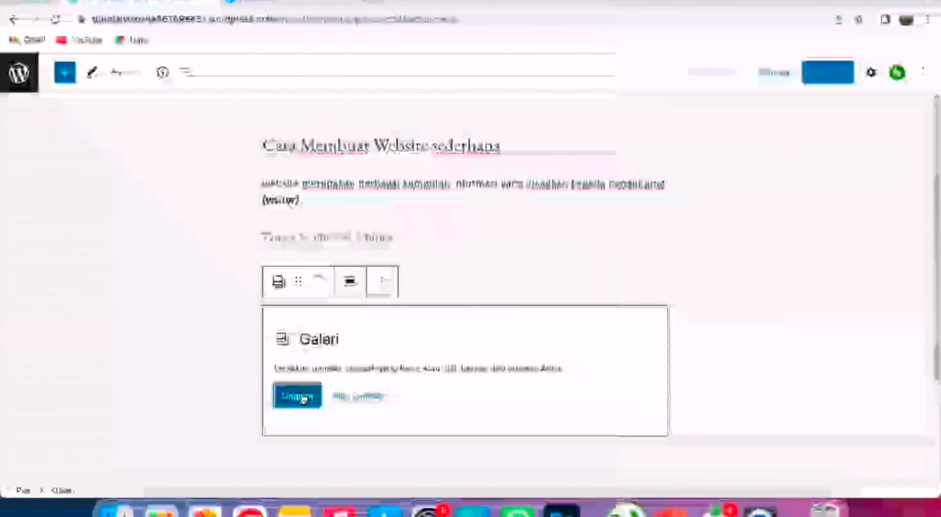
left_click(307, 396)
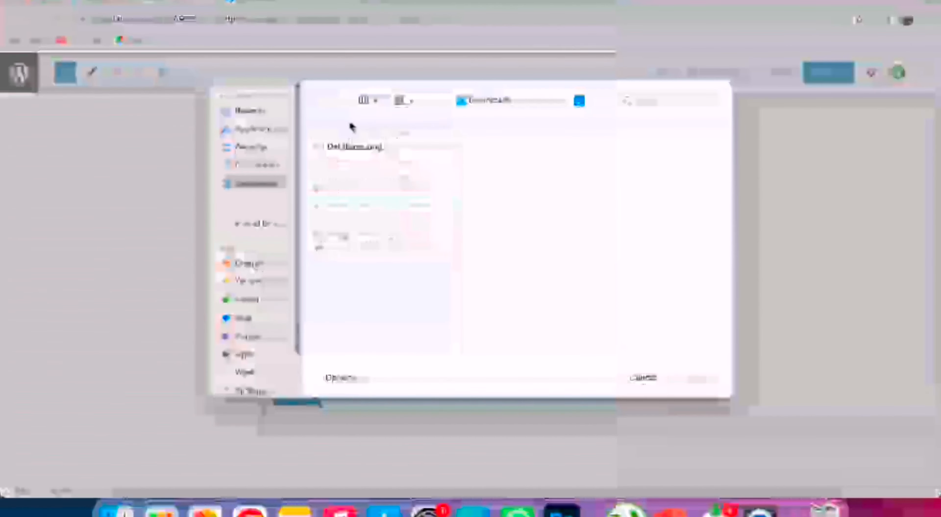
left_click(366, 147)
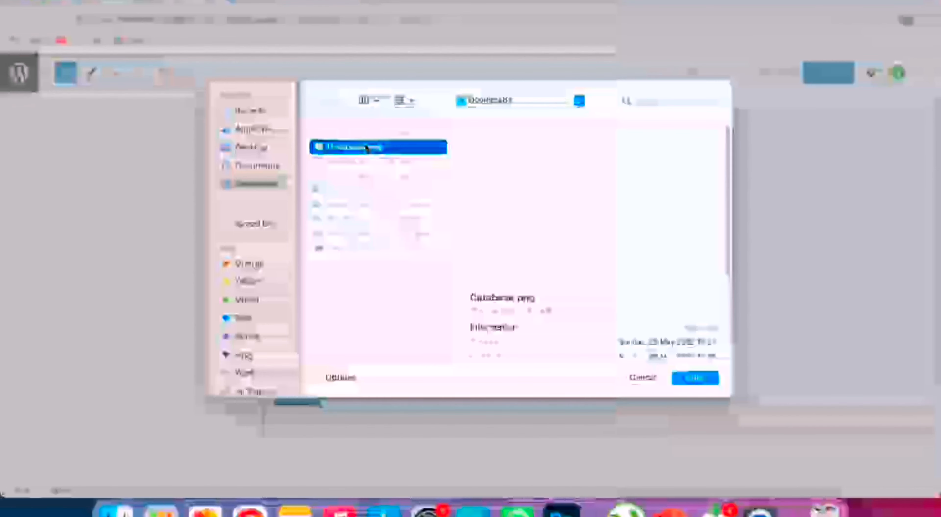
left_click(695, 379)
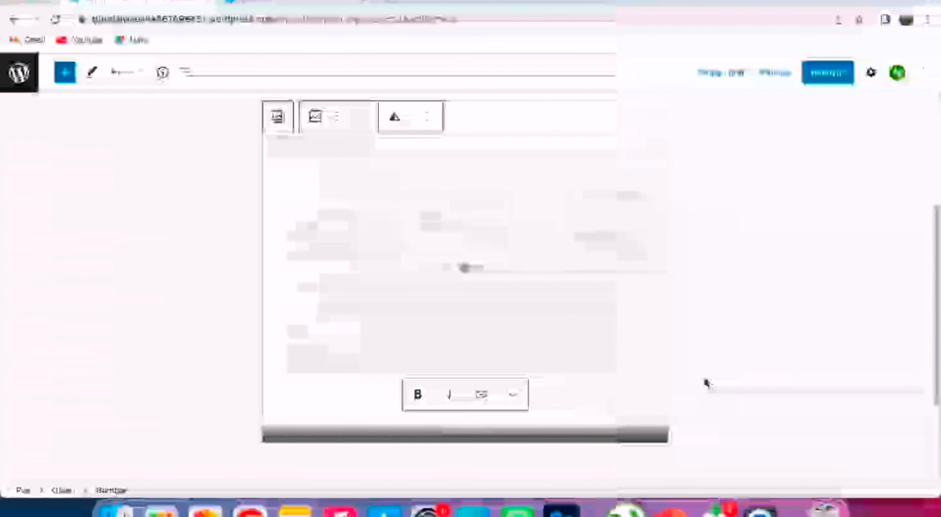
scroll(729, 312, "up", 5)
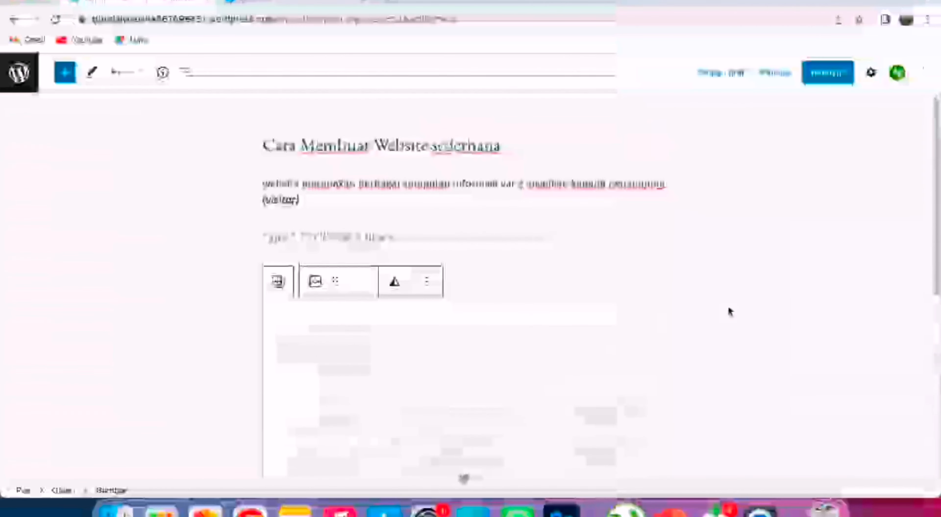
scroll(346, 234, "down", 5)
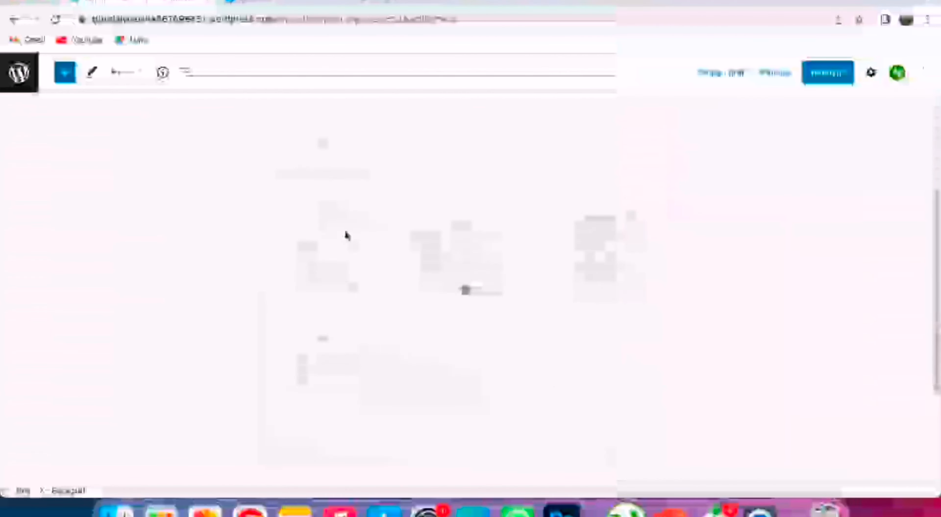
- Remove the uploaded image from the gallery and delete the empty gallery block
left_click(478, 310)
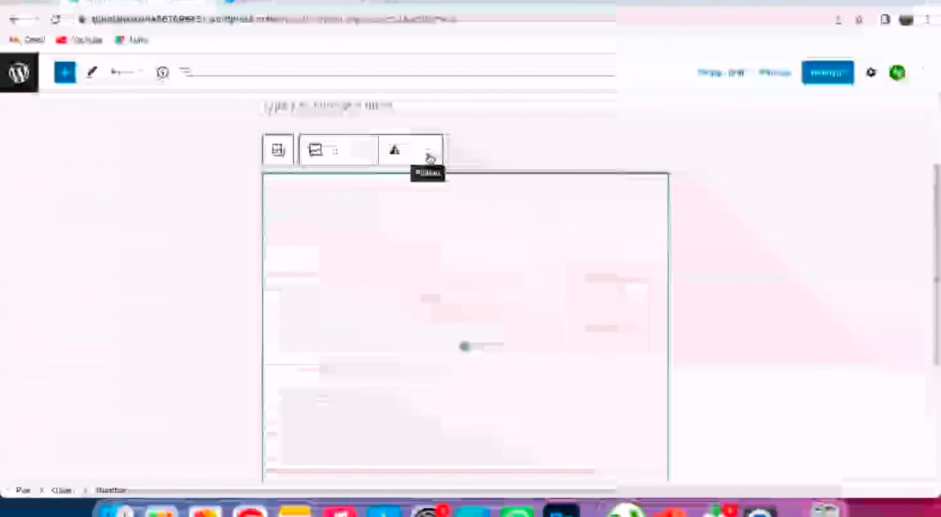
left_click(429, 158)
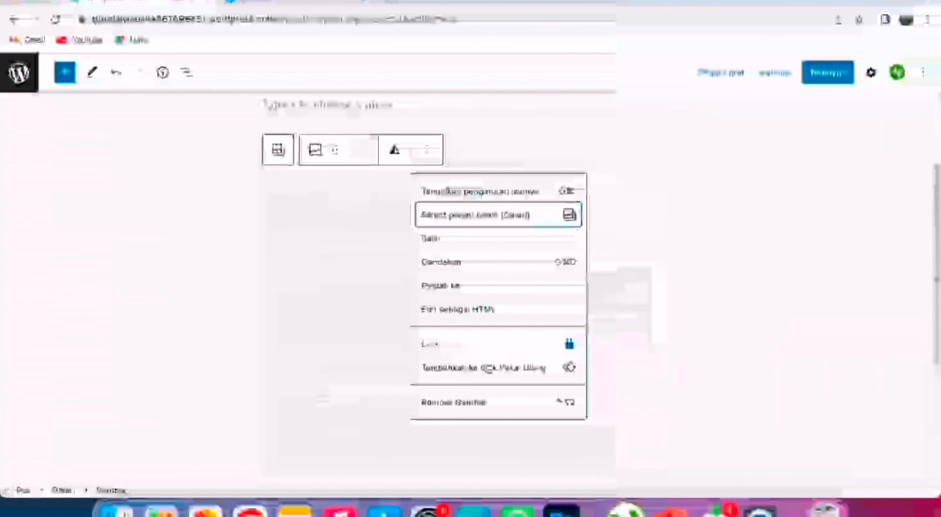
left_click(489, 415)
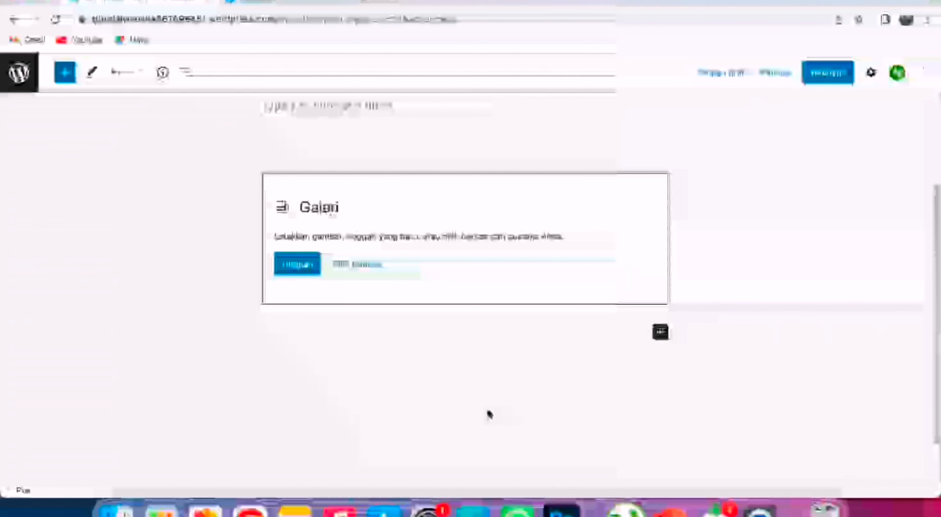
scroll(489, 412, "up", 3)
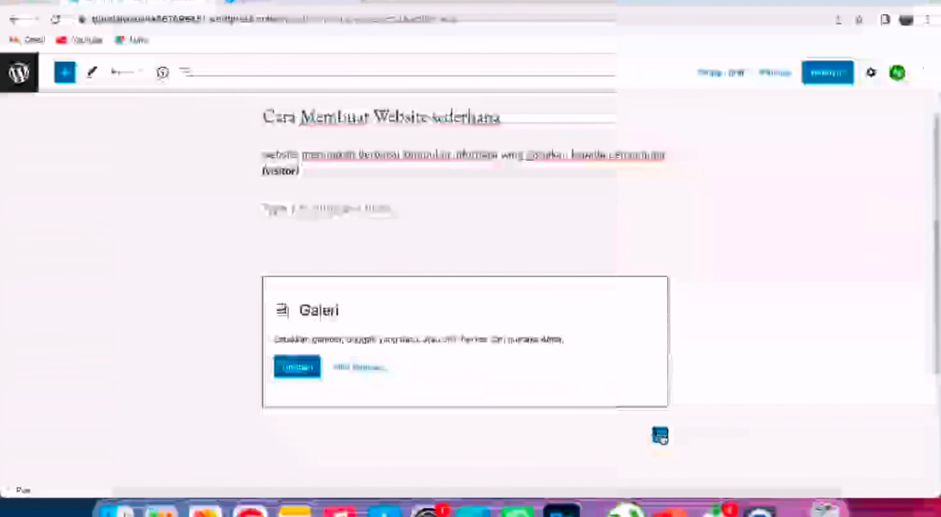
left_click(586, 331)
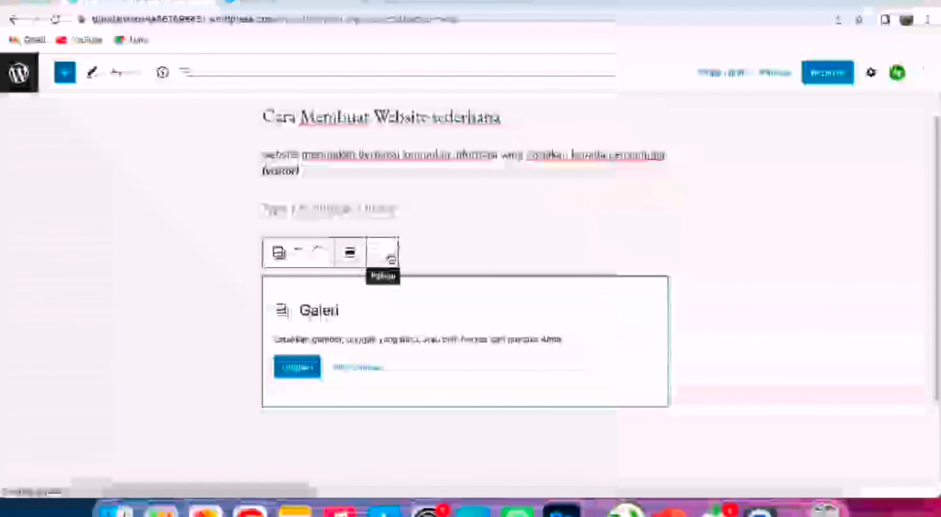
left_click(390, 260)
scroll(434, 424, "down", 5)
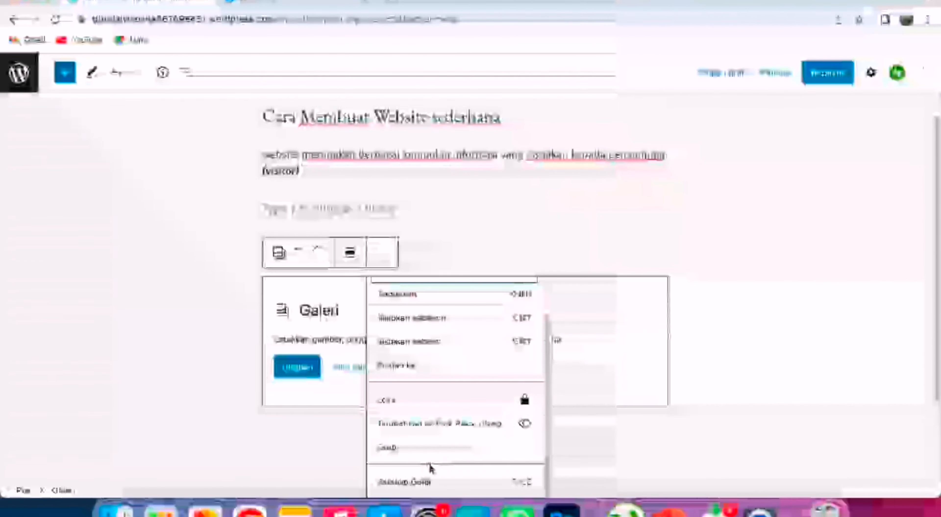
left_click(431, 483)
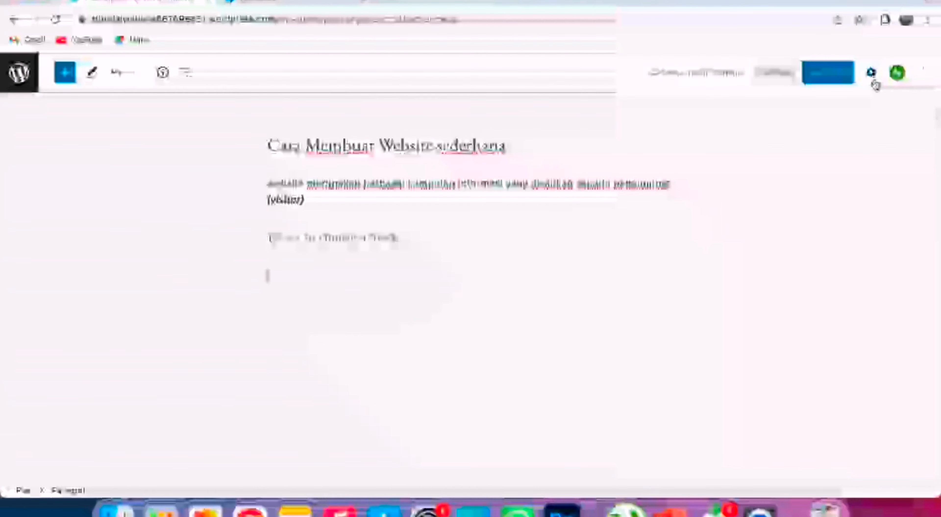
- Add the tags "website" and "pembuatan website" in the post's settings
left_click(927, 75)
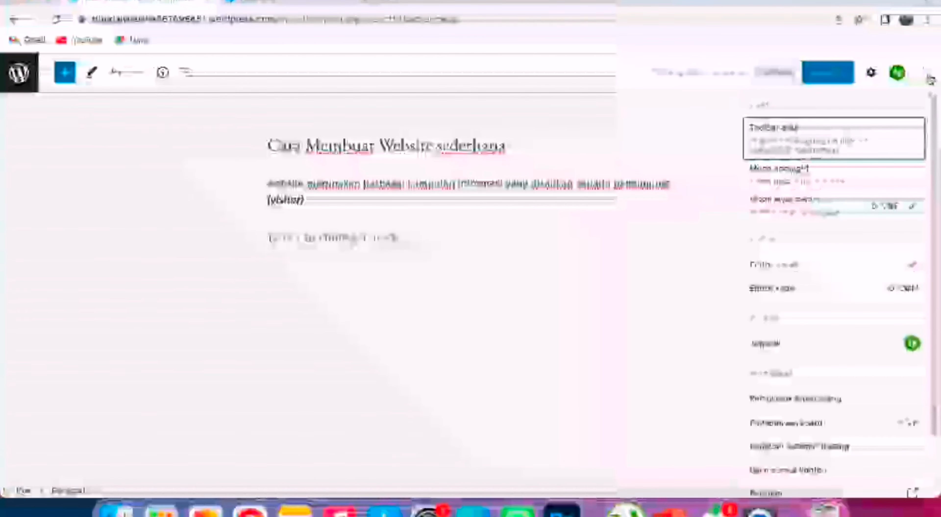
left_click(871, 73)
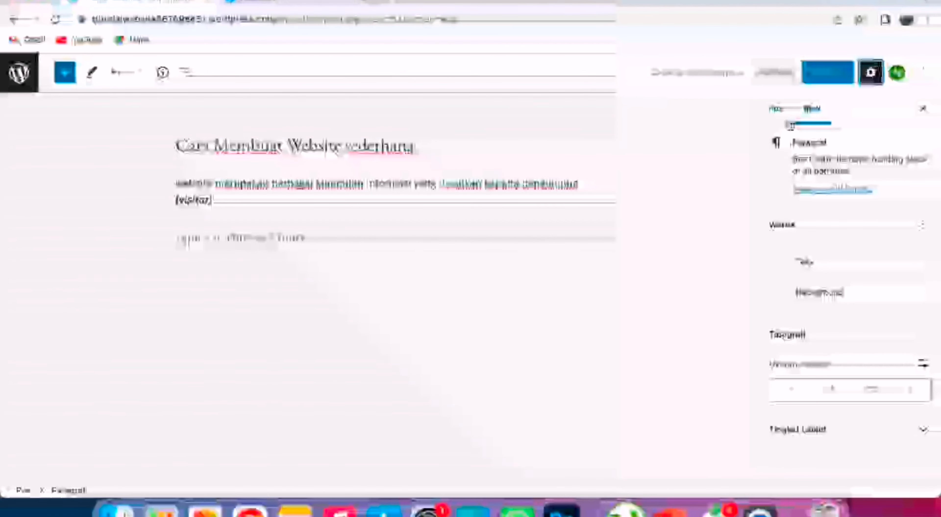
left_click(776, 108)
scroll(833, 237, "down", 3)
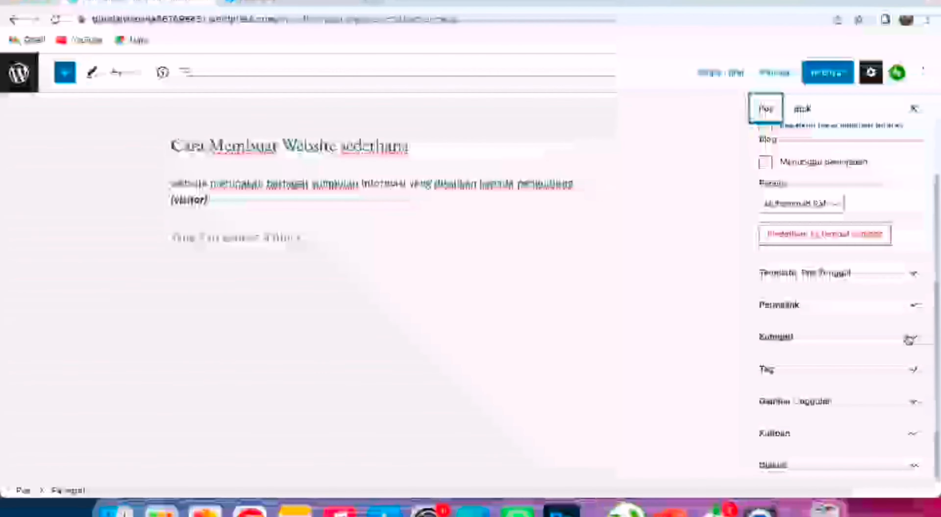
left_click(904, 372)
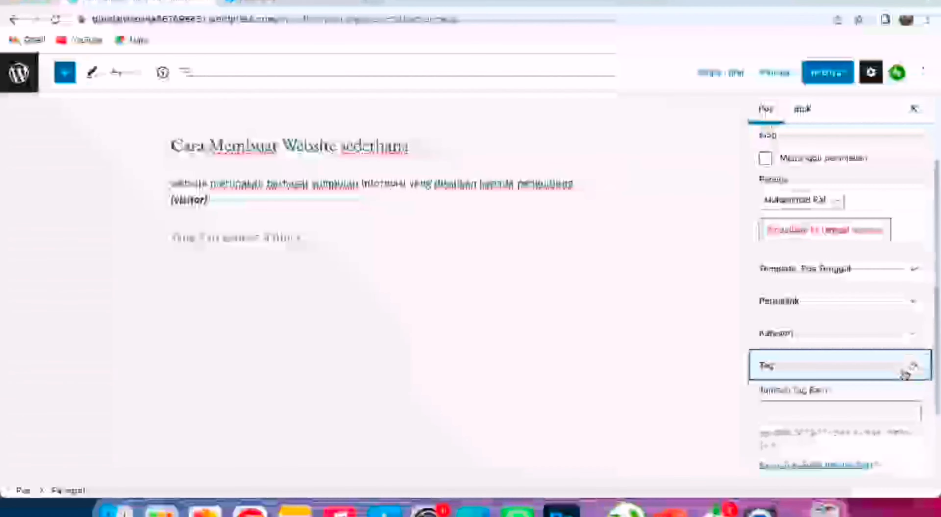
left_click(863, 414)
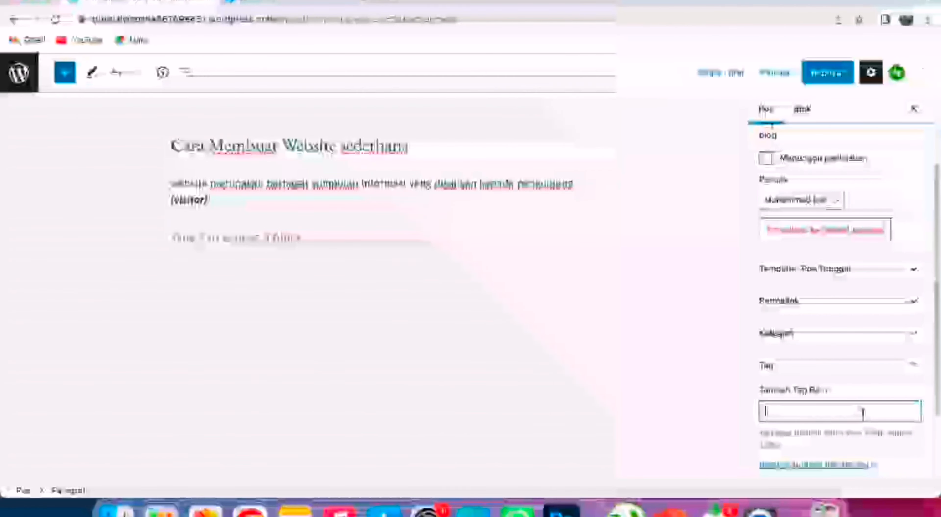
type("bsite")
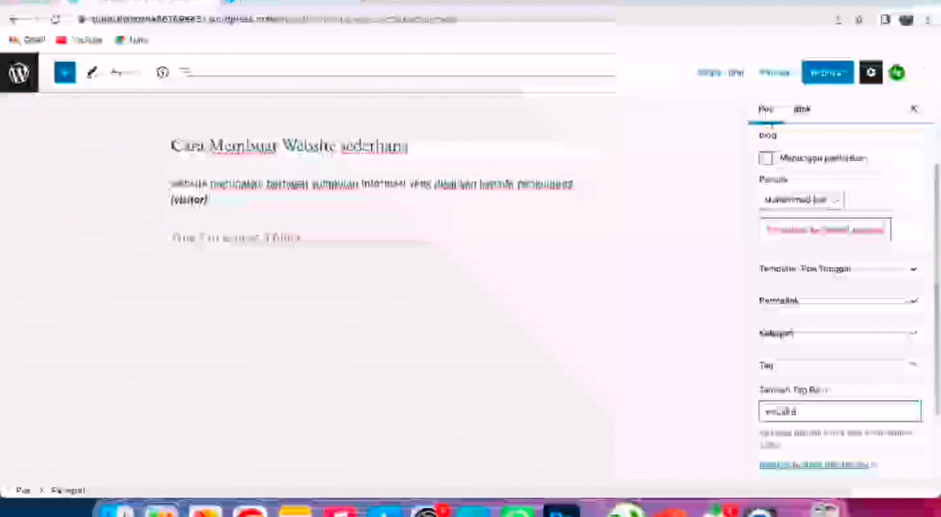
key("Return")
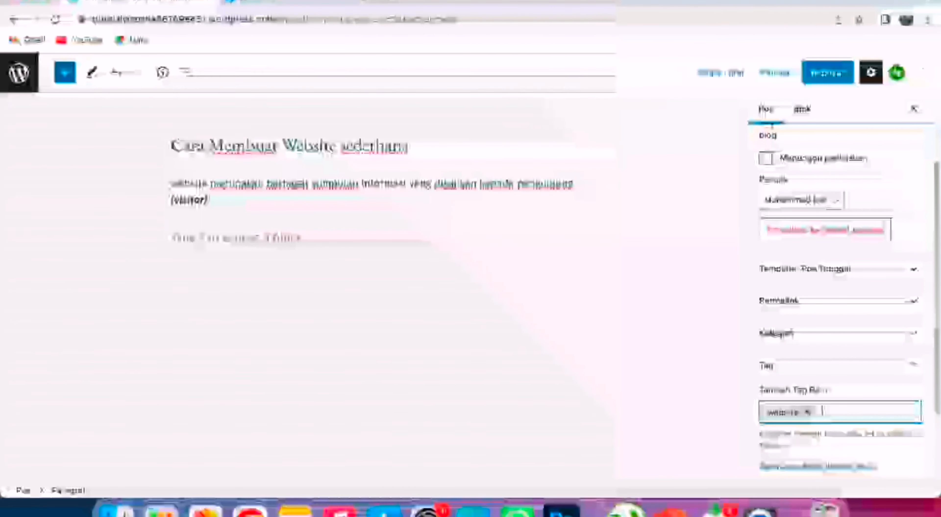
type("prog")
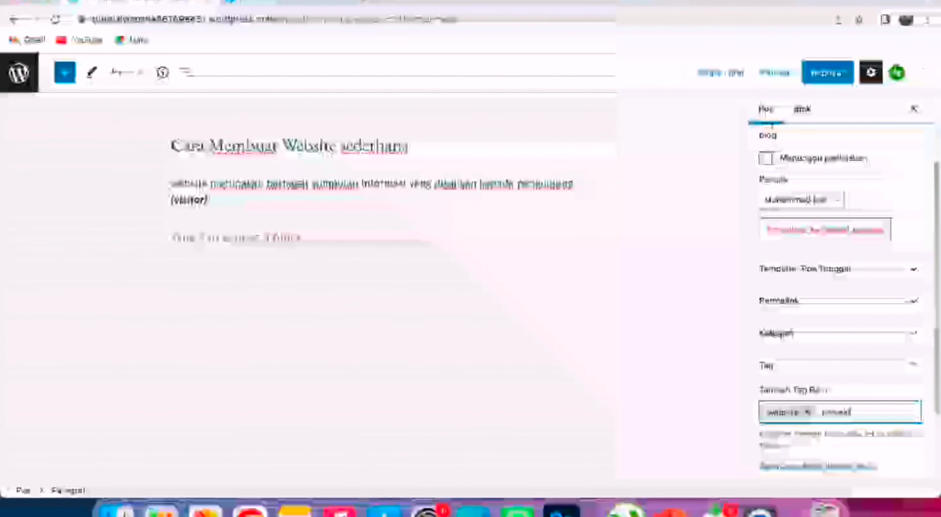
type(" website")
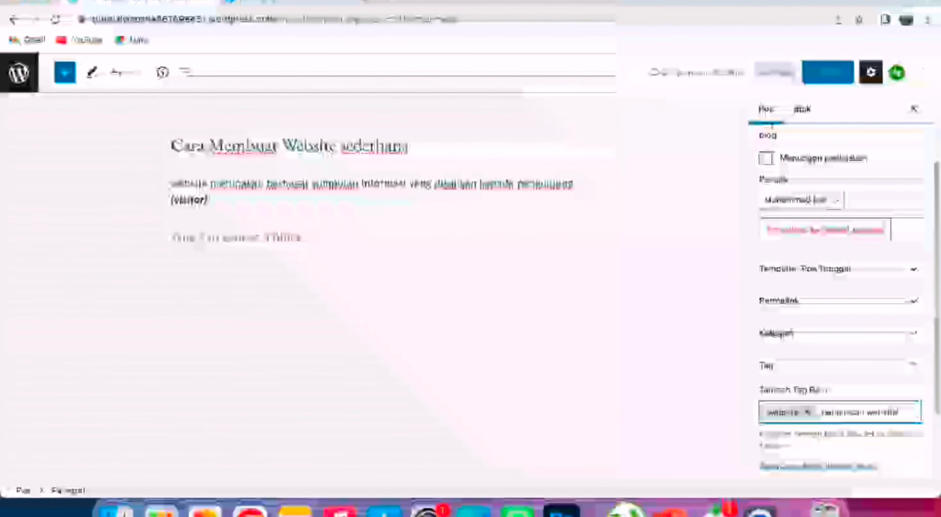
key("Return")
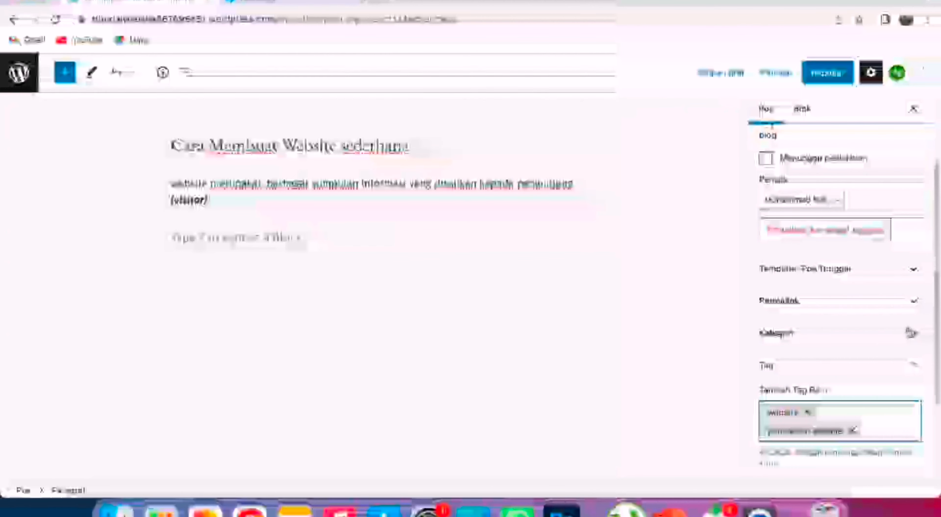
- Expand the post's category and featured image settings to view their options
left_click(910, 333)
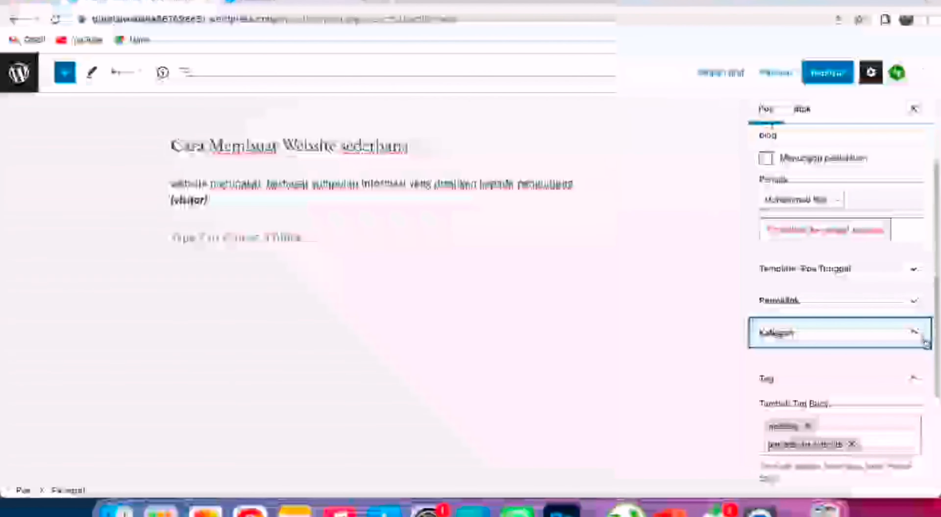
left_click(921, 343)
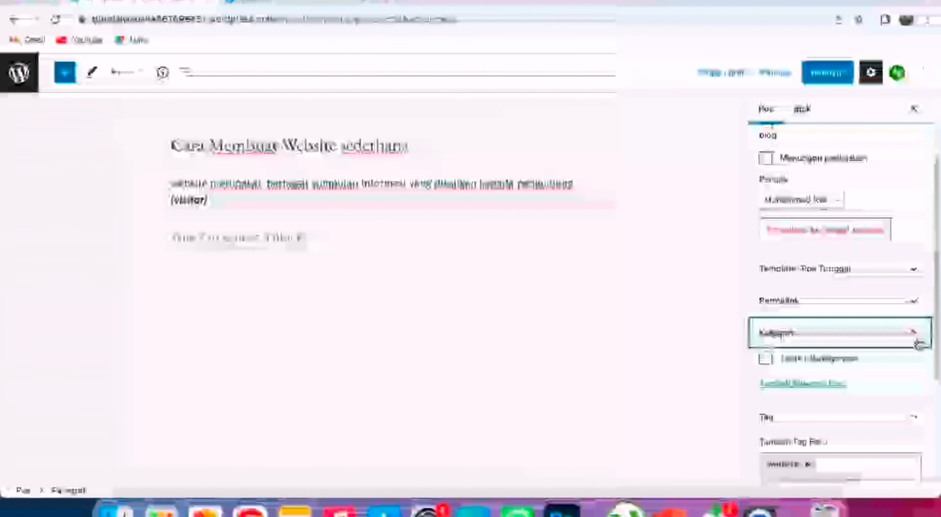
scroll(918, 343, "down", 5)
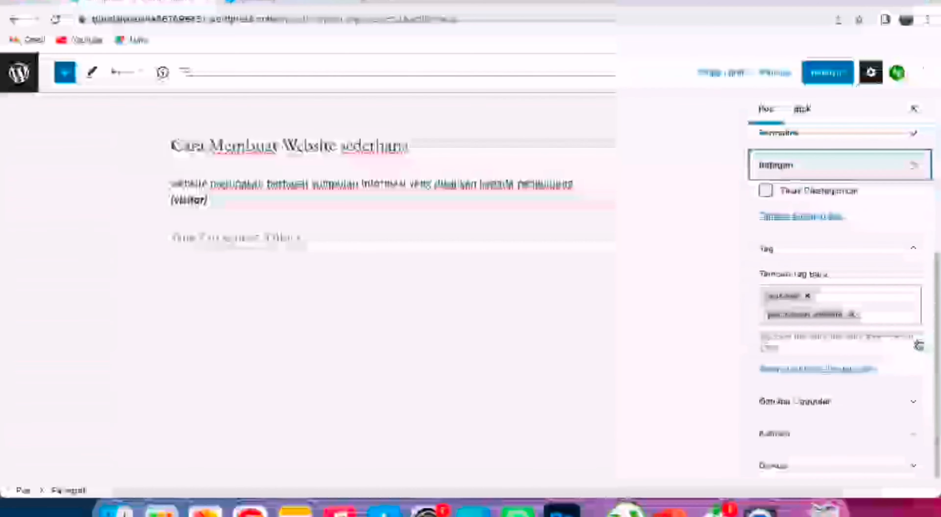
left_click(903, 403)
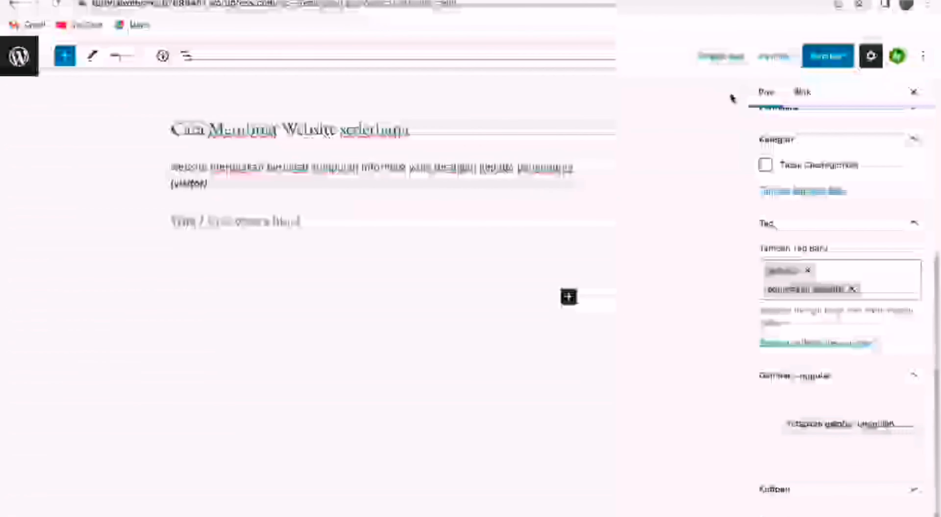
- Publish the post and return to the list of all posts
left_click(837, 67)
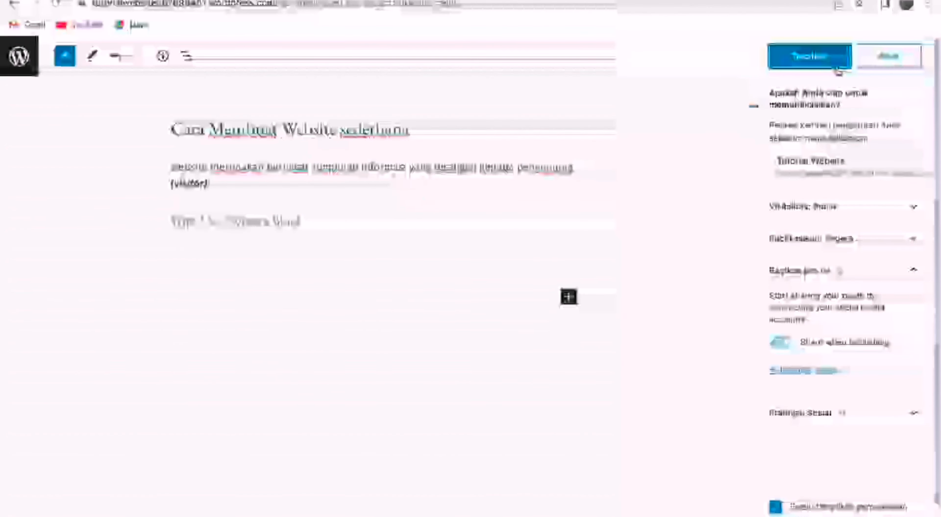
left_click(837, 68)
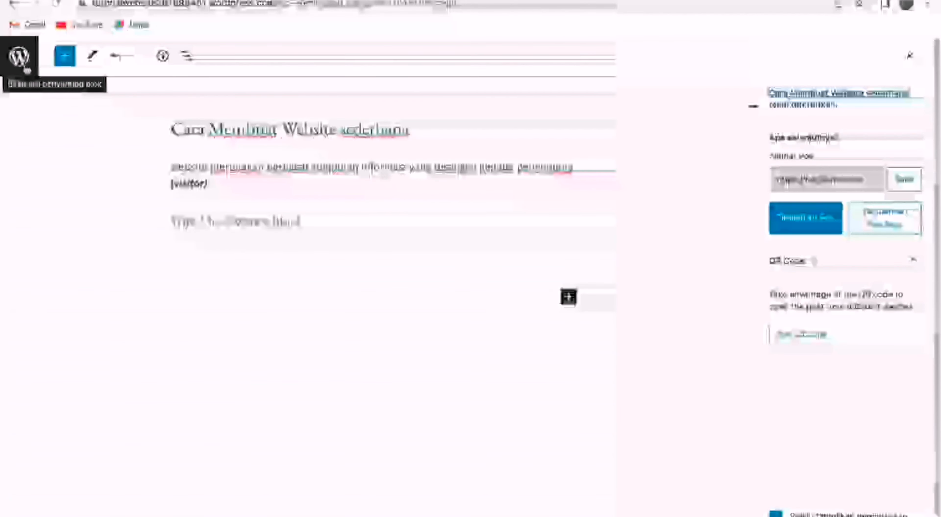
left_click(20, 56)
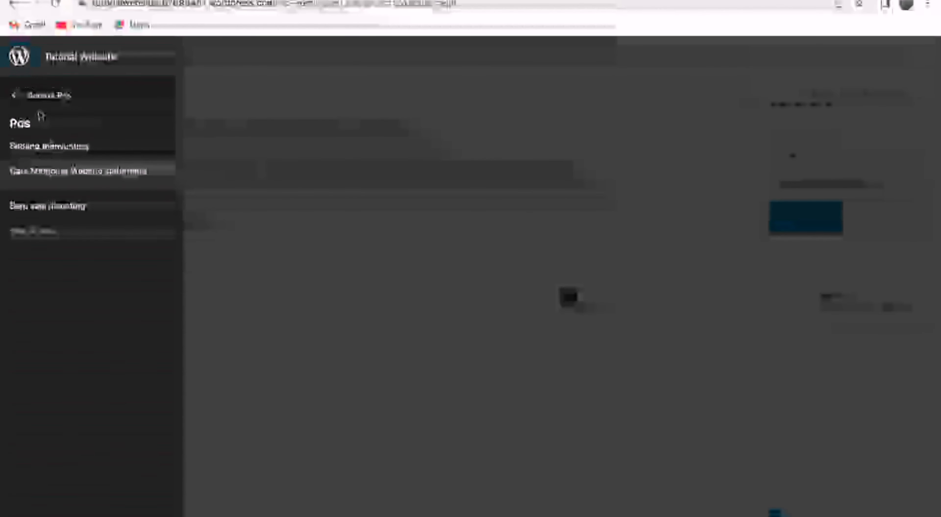
left_click(33, 97)
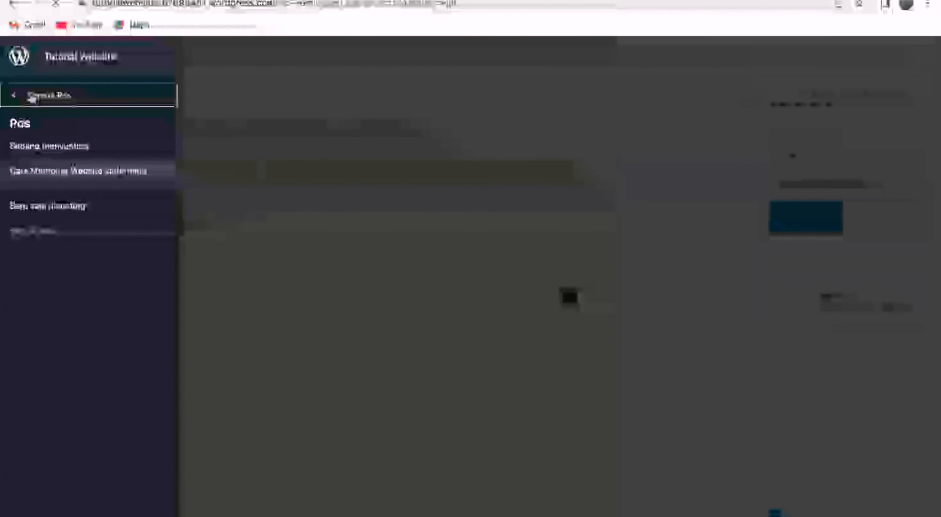